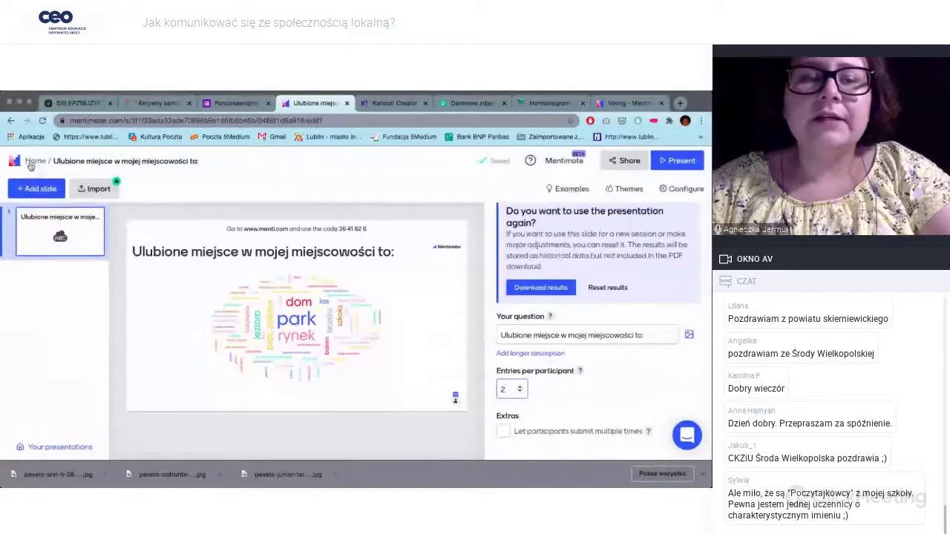
# Step: Open the export results of the "Ulubione miejsce w mojej miejscowości to:" presentation and view its word cloud screenshot at full size
pyautogui.click(18, 161)
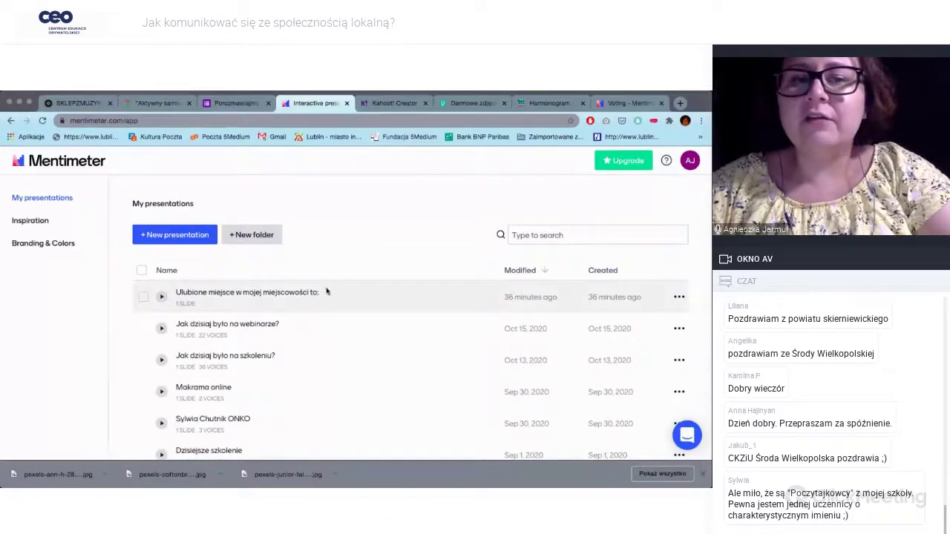
pyautogui.click(680, 300)
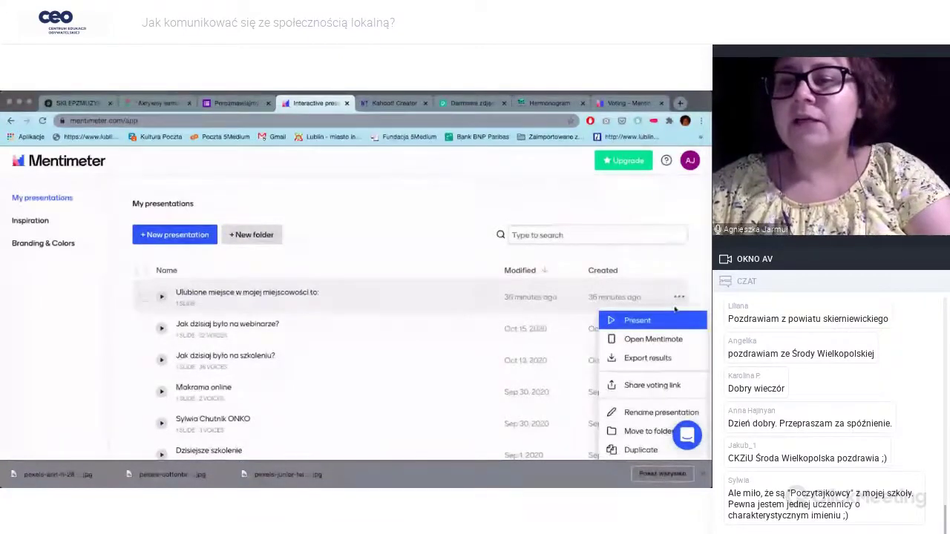
pyautogui.click(654, 361)
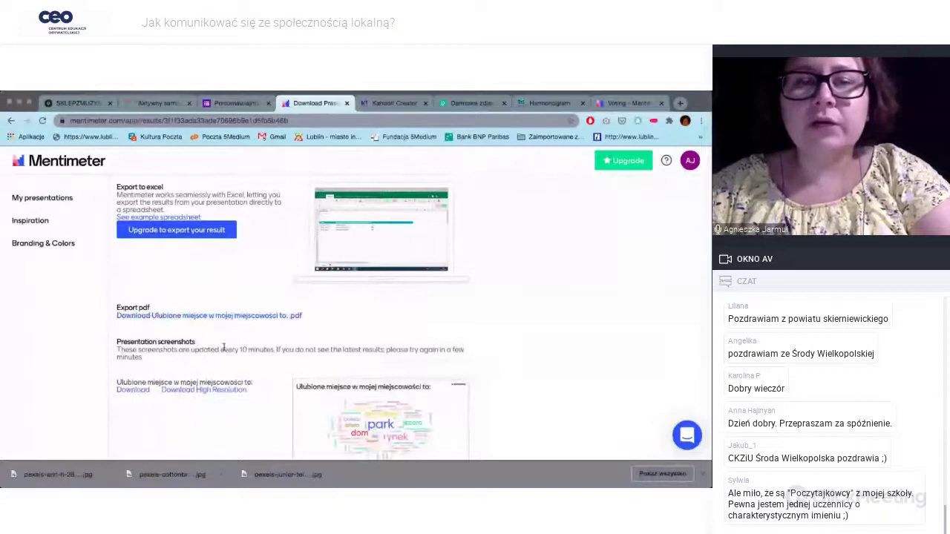
pyautogui.scroll(-1, 232, 305)
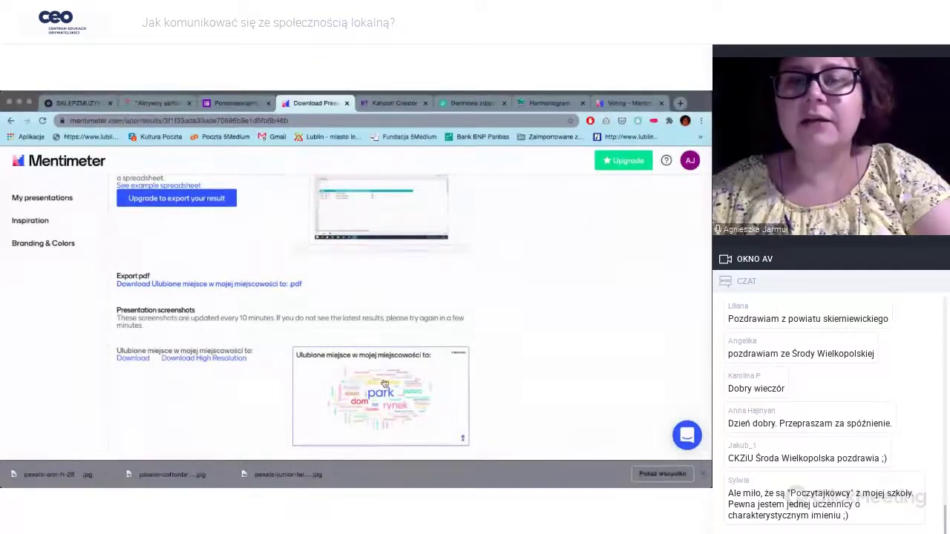
pyautogui.click(381, 394)
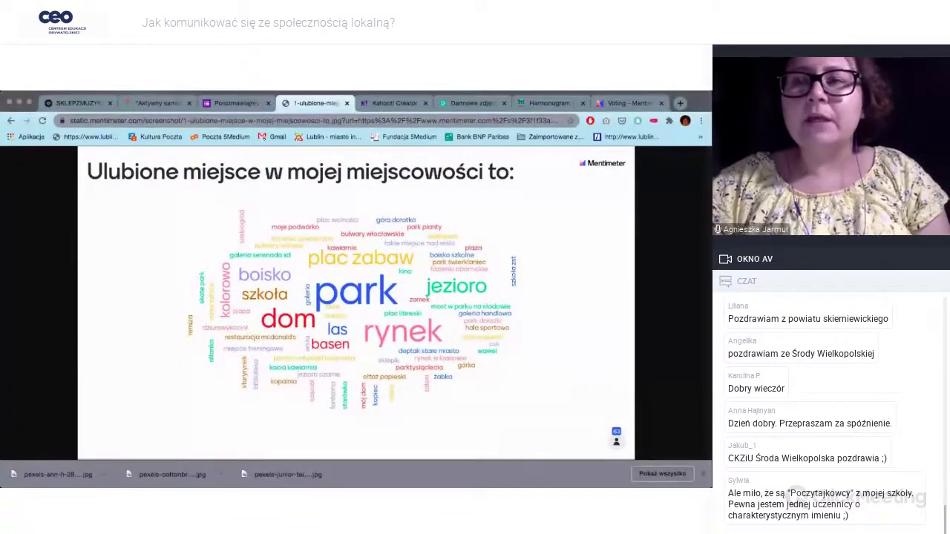
# Step: Return to the list of presentations and create a new presentation named "Próbna"
pyautogui.click(10, 121)
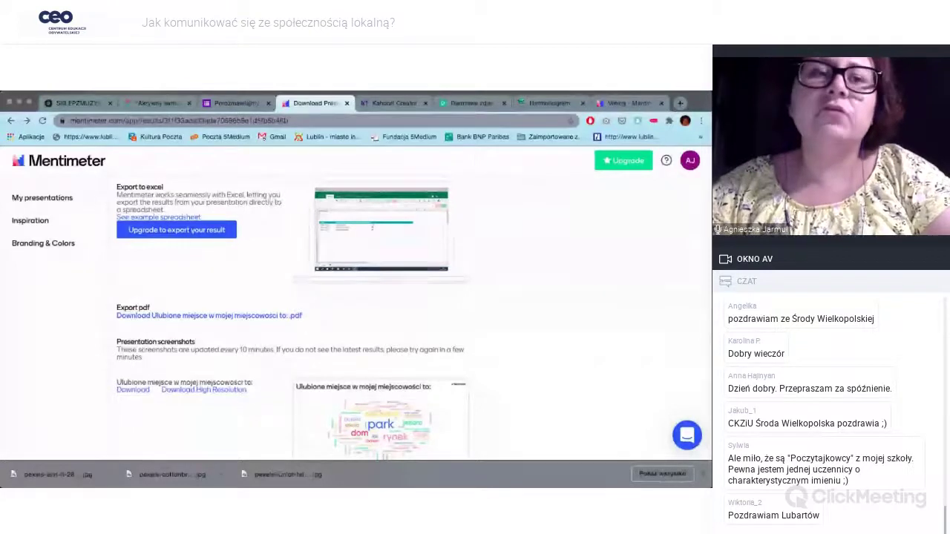
pyautogui.click(64, 164)
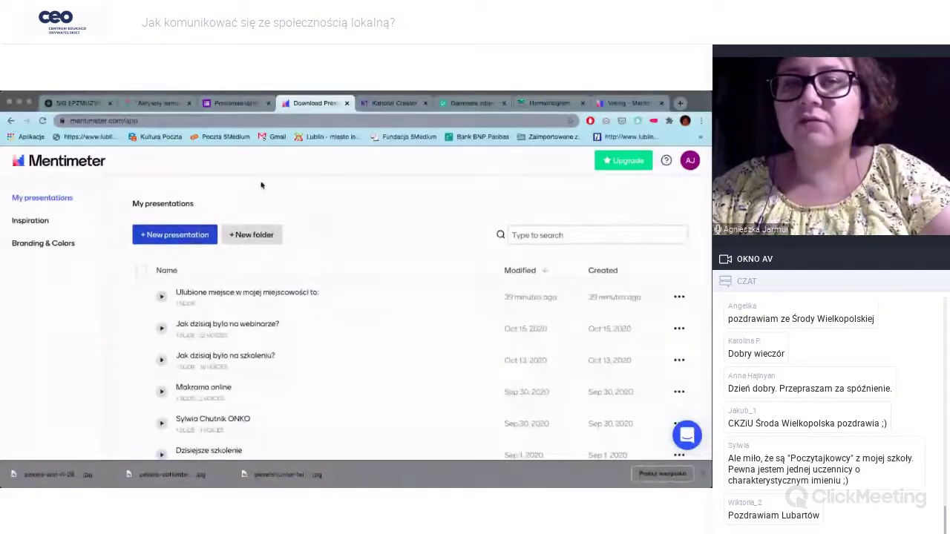
pyautogui.click(192, 236)
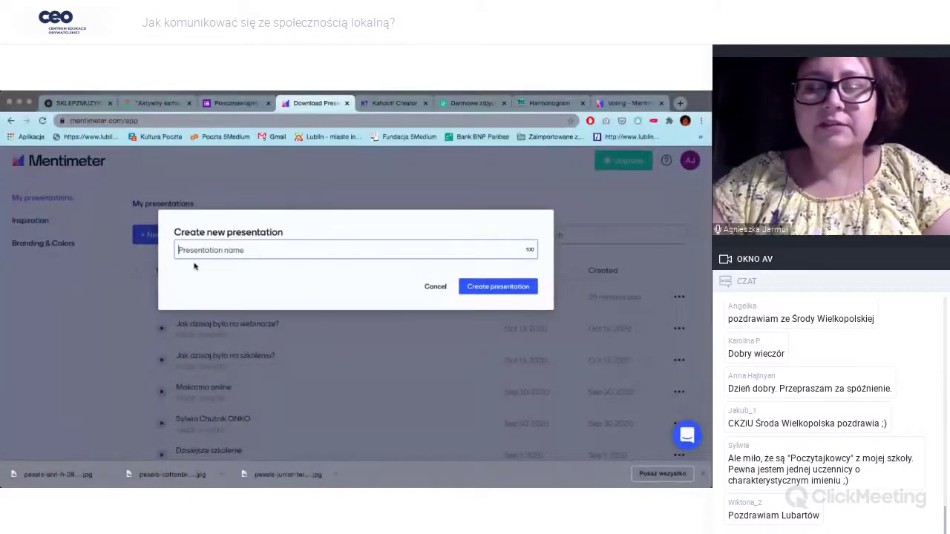
pyautogui.write('Probna')
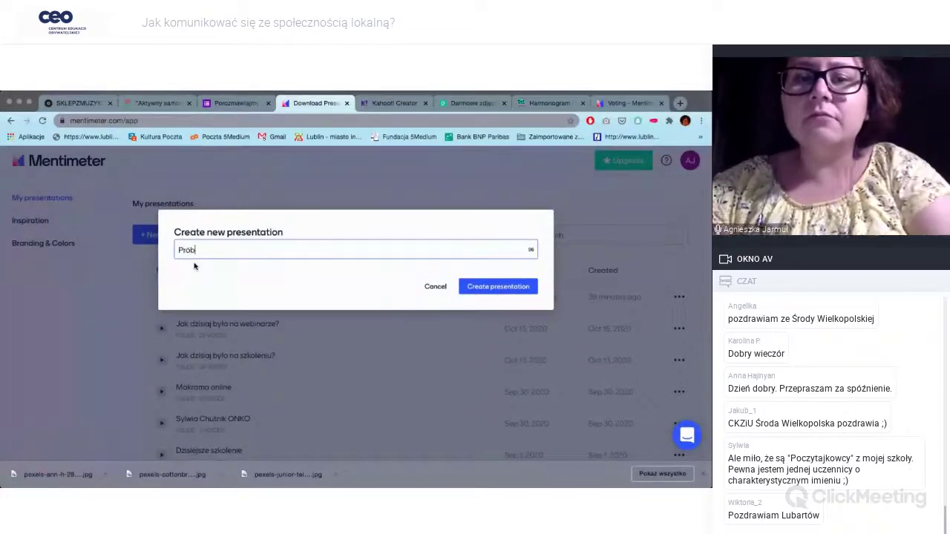
pyautogui.click(470, 289)
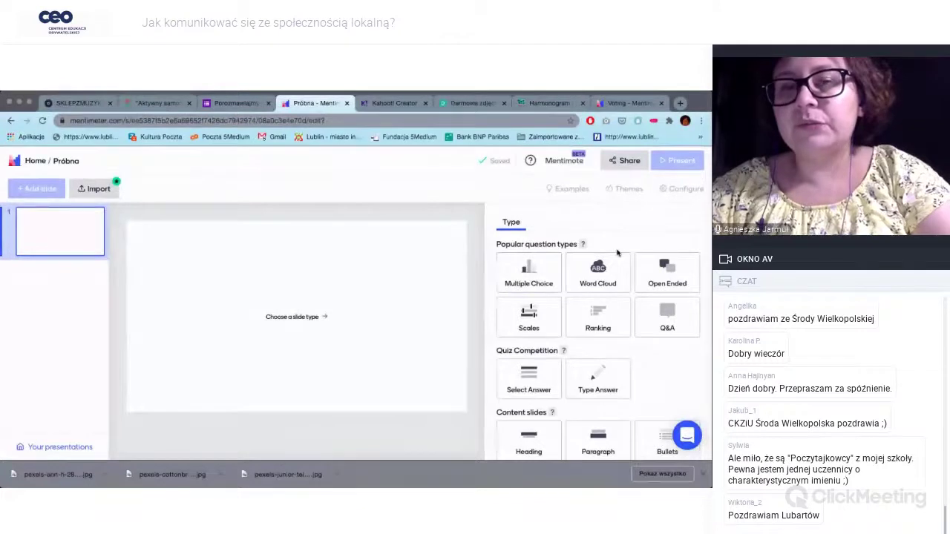
# Step: Try the Open Ended type for the first slide, and change the slide type to Word Cloud
pyautogui.click(651, 273)
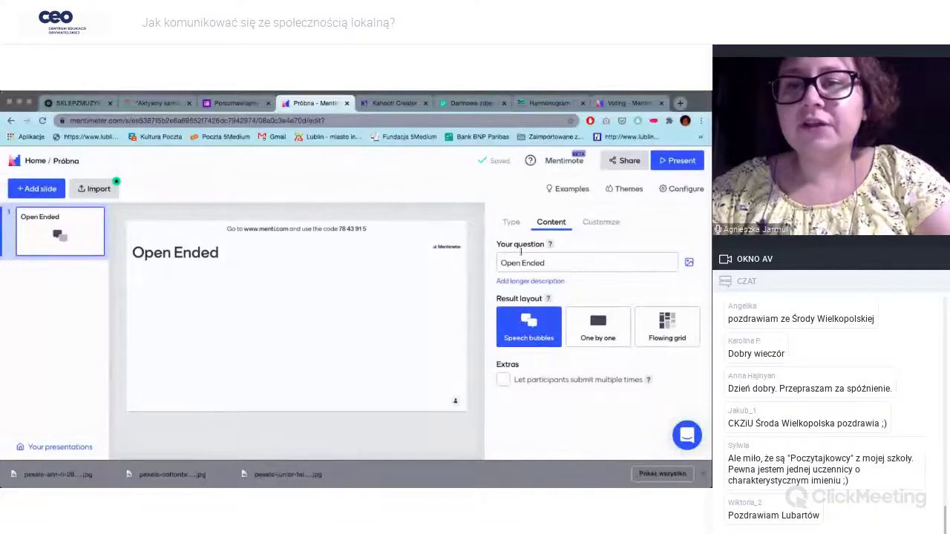
pyautogui.click(511, 230)
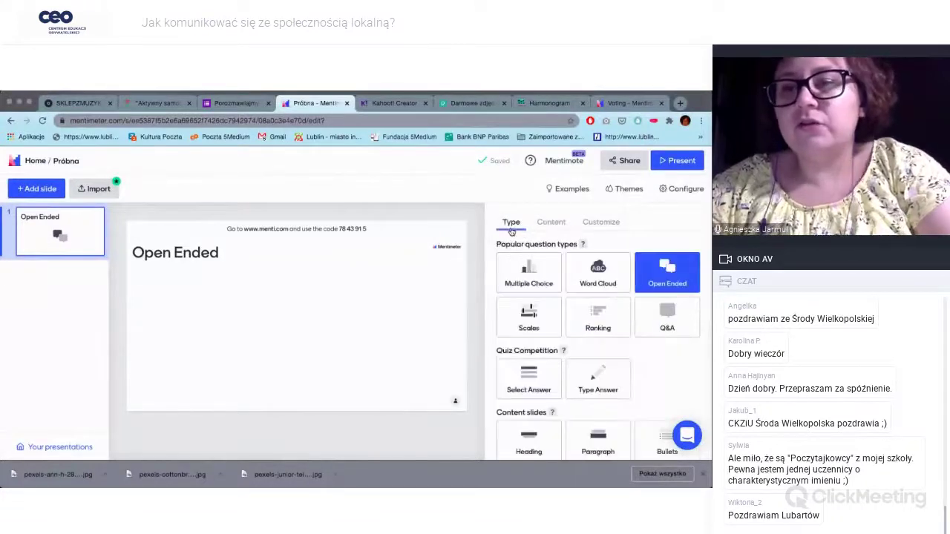
pyautogui.click(597, 275)
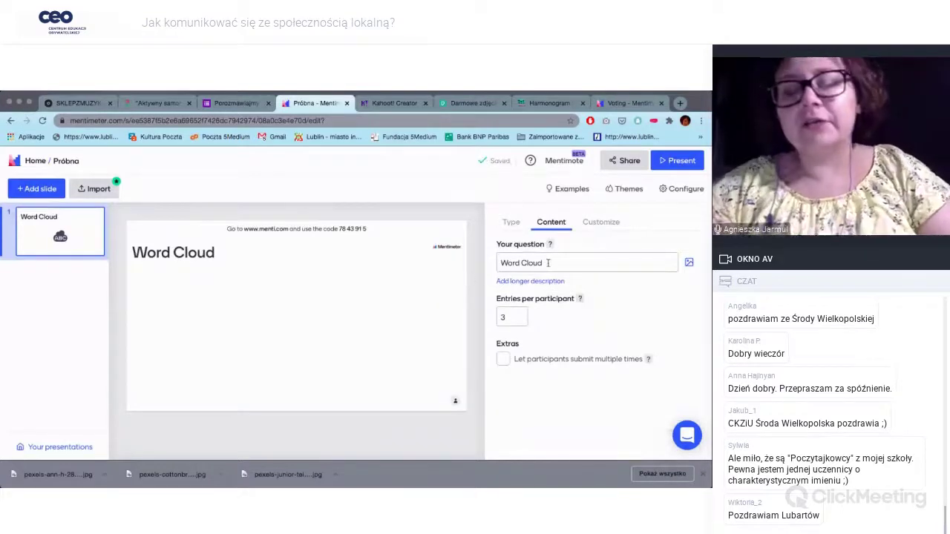
# Step: Set the word cloud slide's question to "Moje pytanie"
pyautogui.click(501, 263)
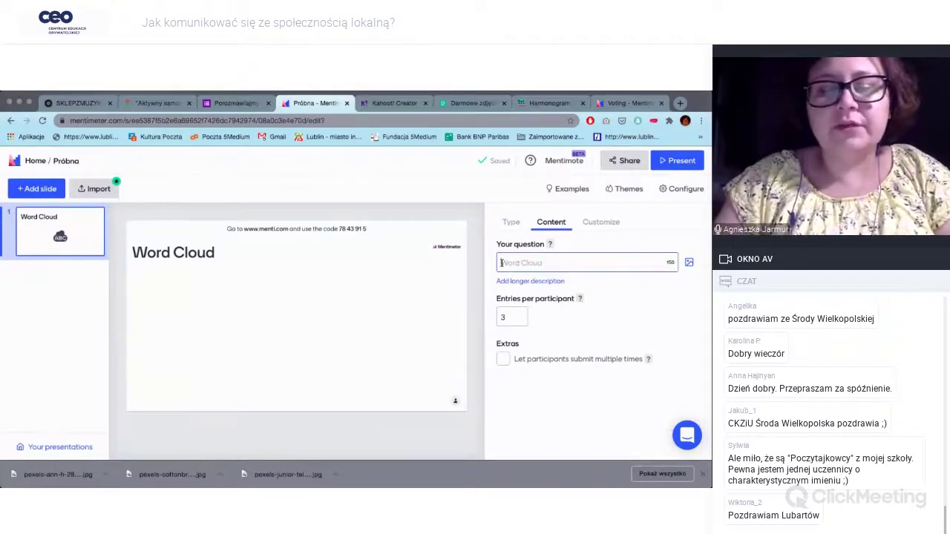
pyautogui.write('Moje p')
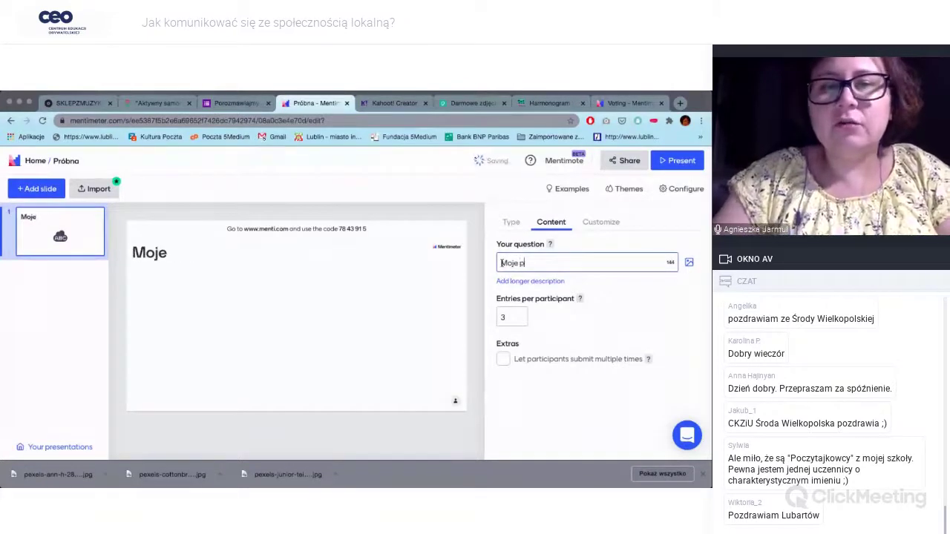
pyautogui.write('ytanie')
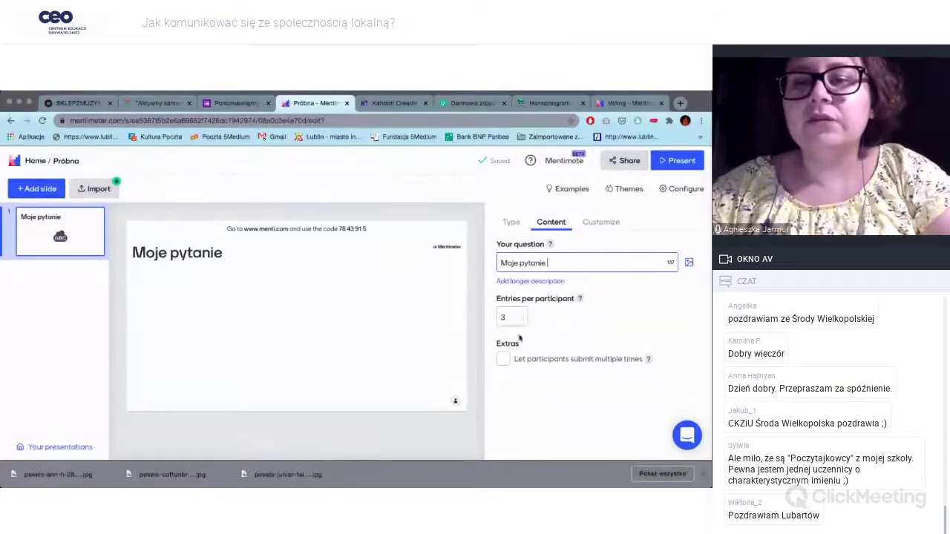
# Step: Set the number of entries per participant to 8 for the word cloud slide
pyautogui.click(520, 318)
pyautogui.click(520, 317)
pyautogui.click(520, 314)
pyautogui.click(520, 314)
pyautogui.click(521, 314)
pyautogui.click(521, 314)
pyautogui.click(520, 314)
pyautogui.click(520, 314)
pyautogui.click(520, 314)
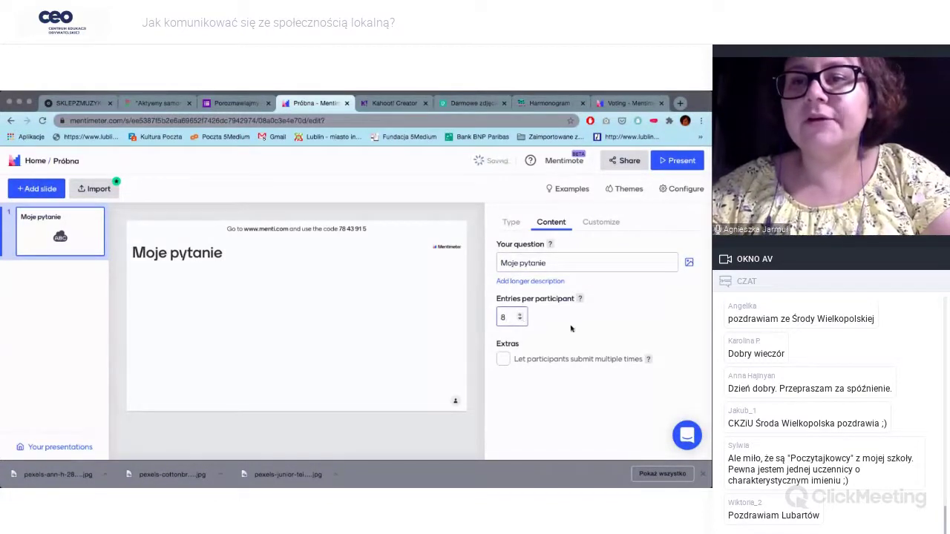
# Step: Review the available slide types and the slide's customization settings, and return to its content settings
pyautogui.click(515, 225)
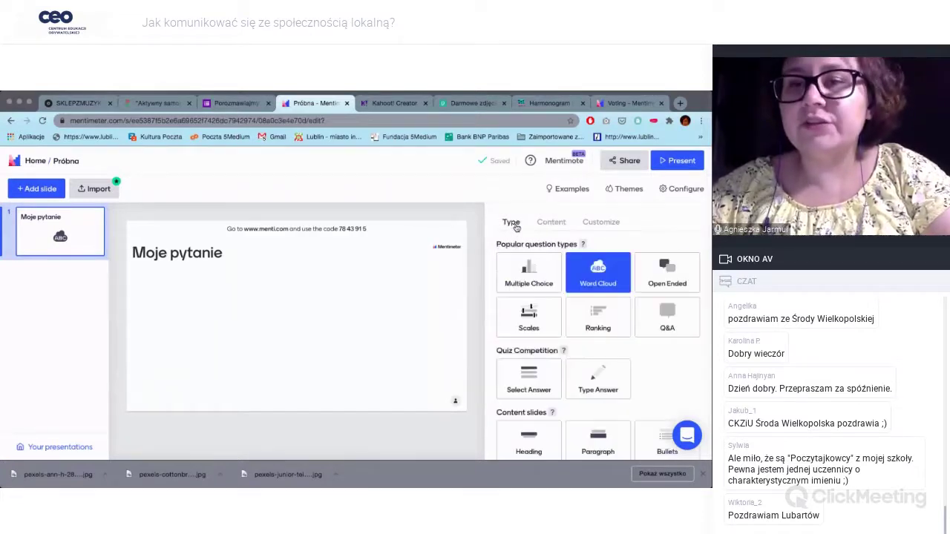
pyautogui.click(592, 222)
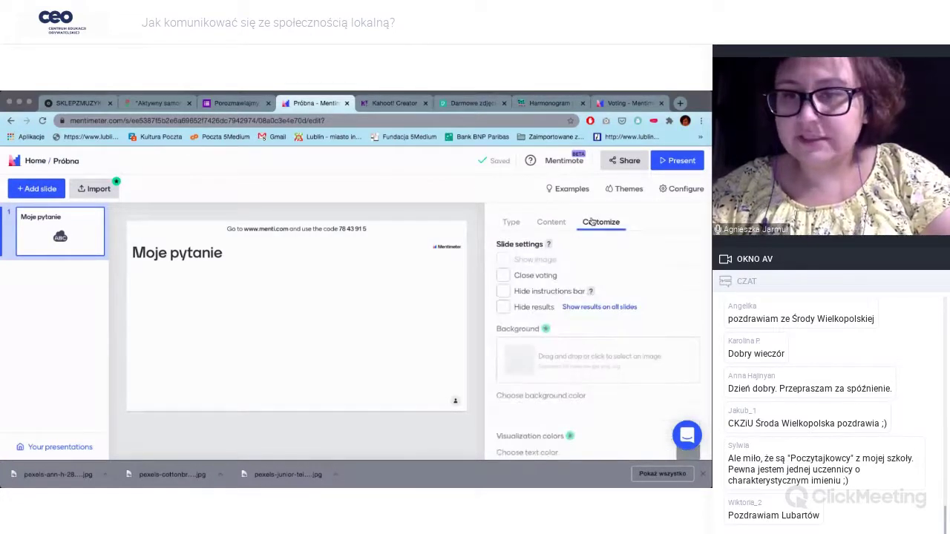
pyautogui.scroll(-2, 571, 268)
pyautogui.scroll(2, 570, 269)
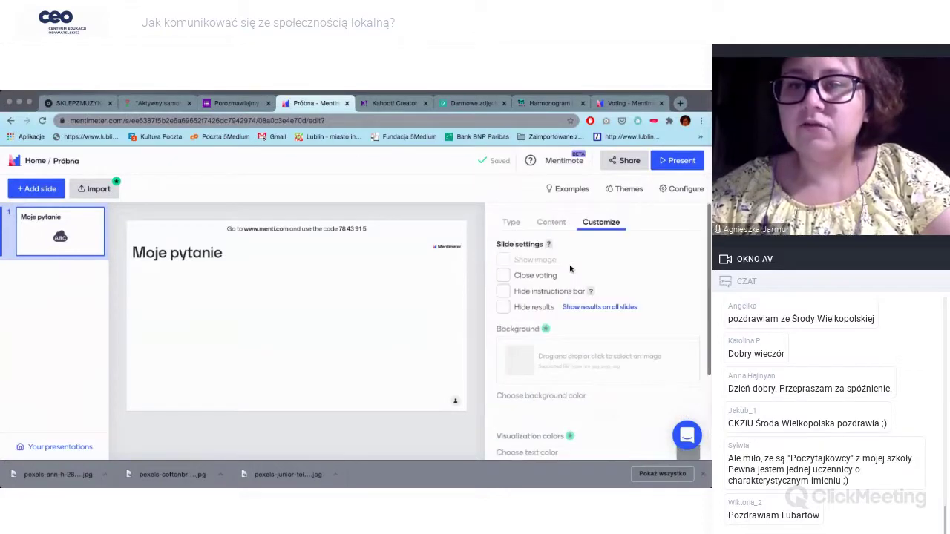
pyautogui.click(558, 222)
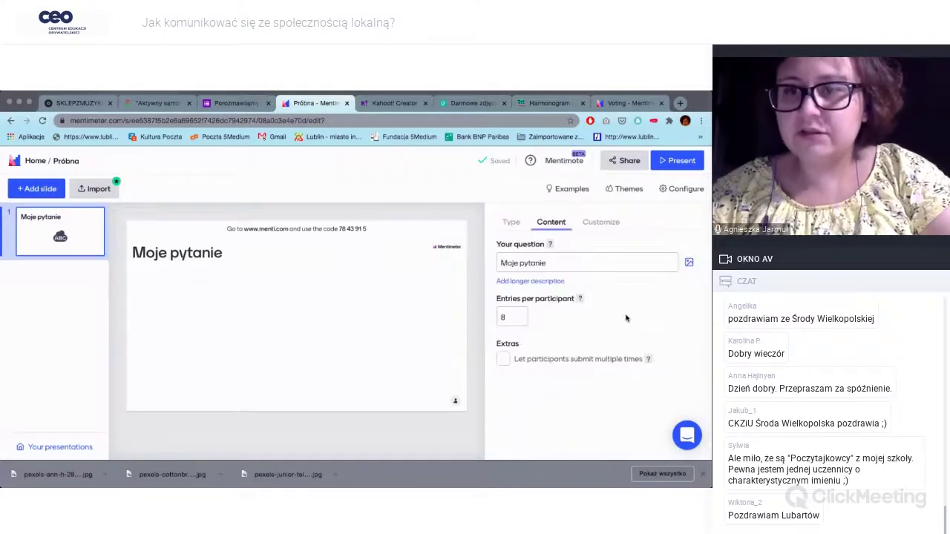
# Step: Load menti.com in the browser page that holds the finished voting session
pyautogui.click(627, 105)
pyautogui.click(297, 119)
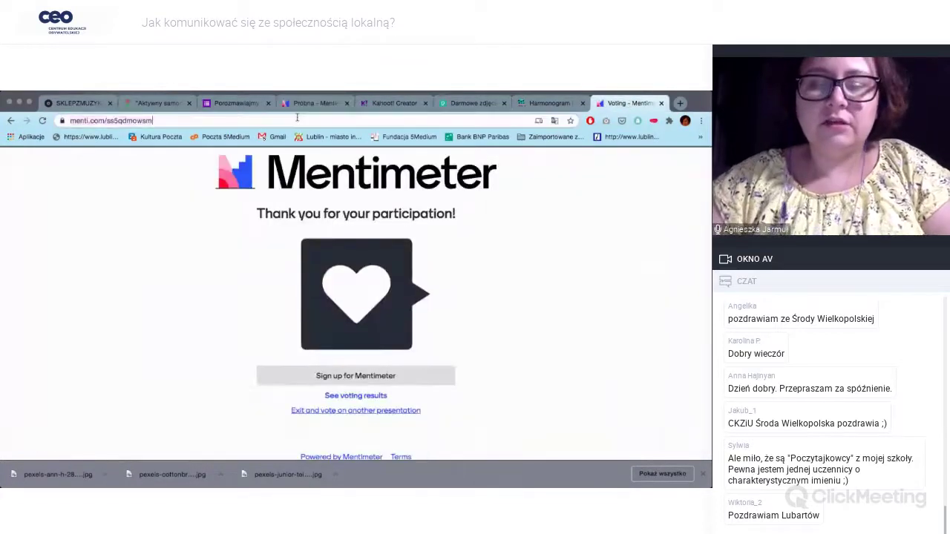
pyautogui.write('menti.com')
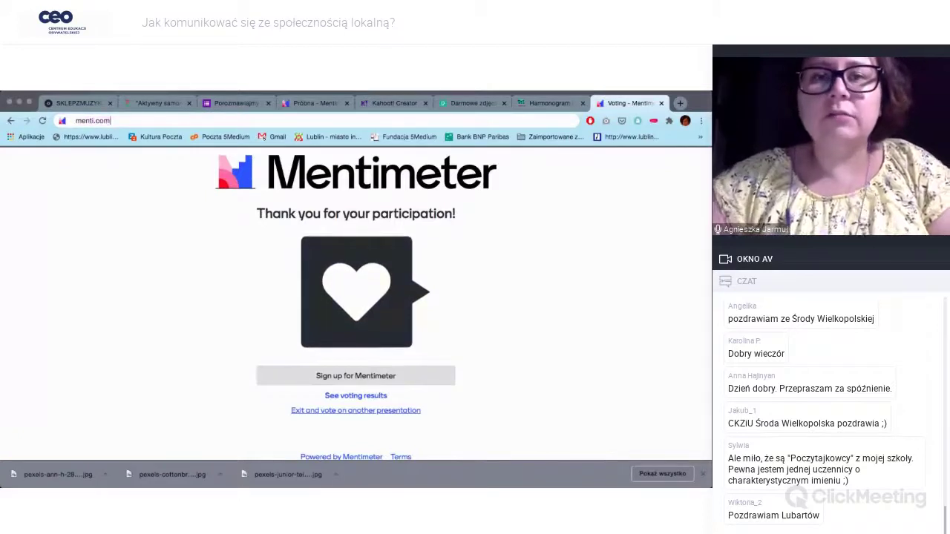
pyautogui.press('Return')
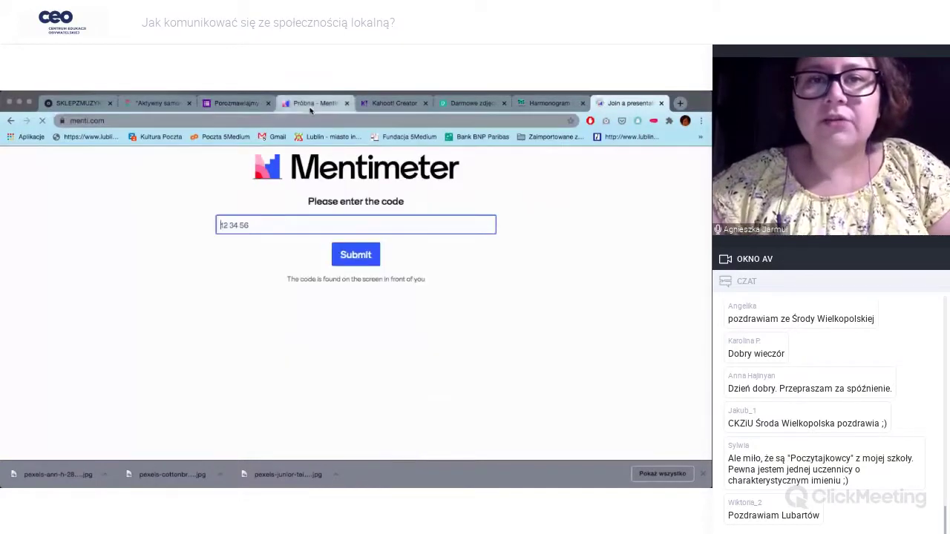
# Step: Look up the voting code on the "Próbna" slide, enter it on the menti.com page and submit it
pyautogui.click(312, 104)
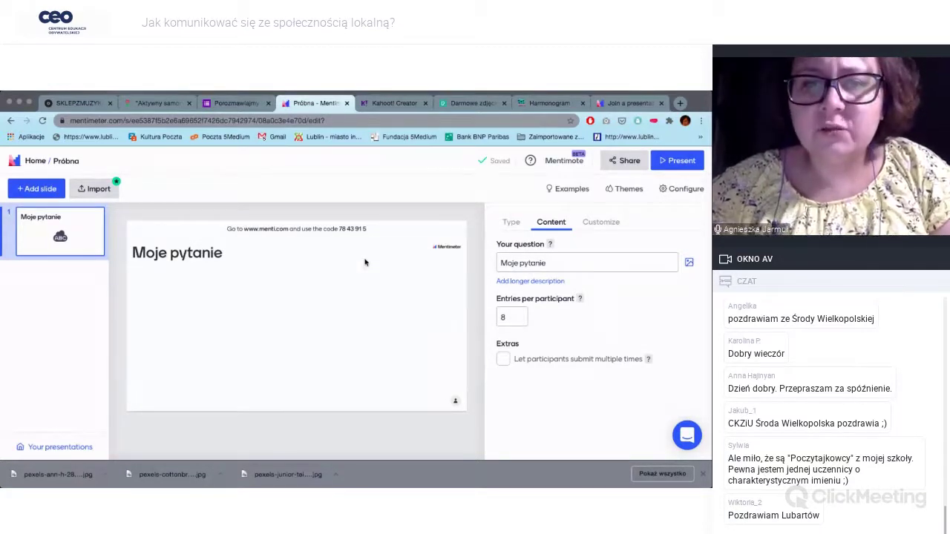
pyautogui.click(630, 104)
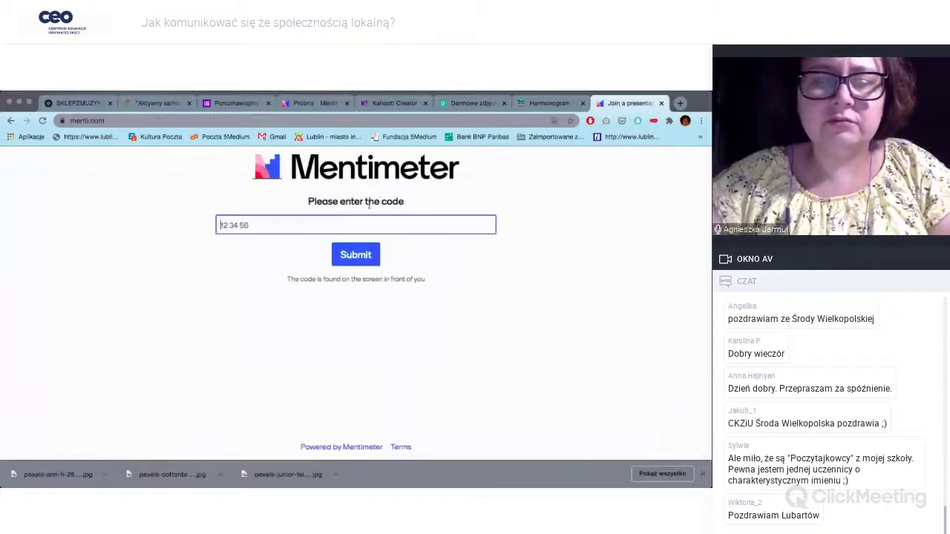
pyautogui.write('7843')
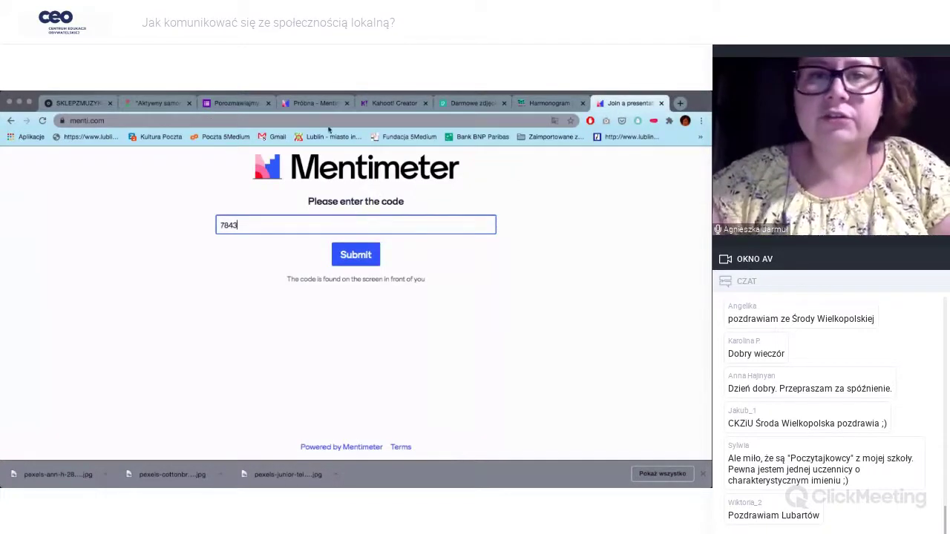
pyautogui.click(317, 104)
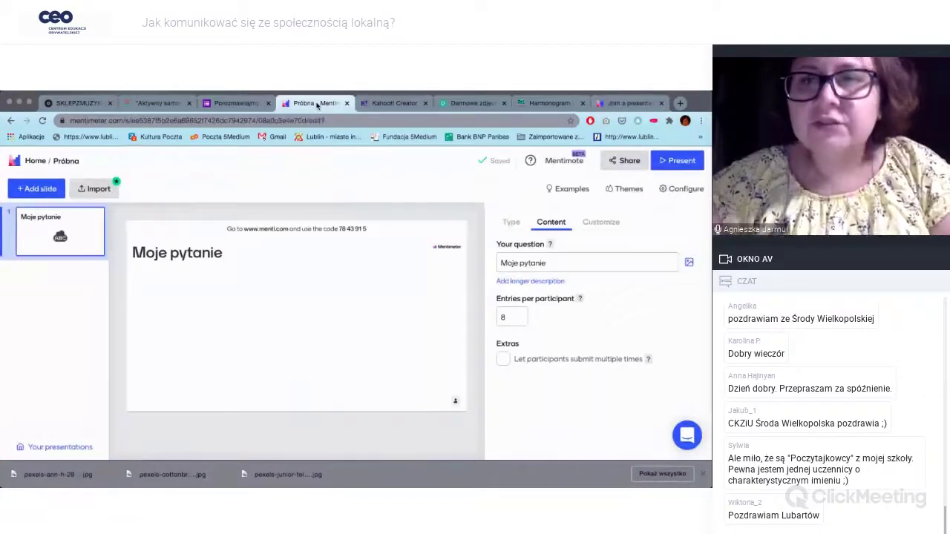
pyautogui.click(630, 103)
pyautogui.write('915')
pyautogui.click(349, 261)
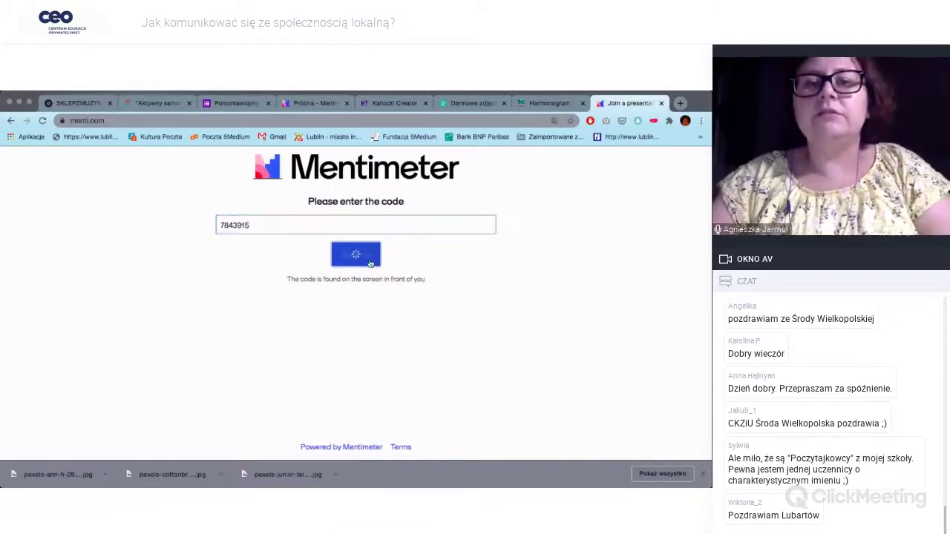
# Step: Close the voting page and return to the "Próbna" presentation after glancing at the Publikacje page
pyautogui.click(661, 104)
pyautogui.click(353, 103)
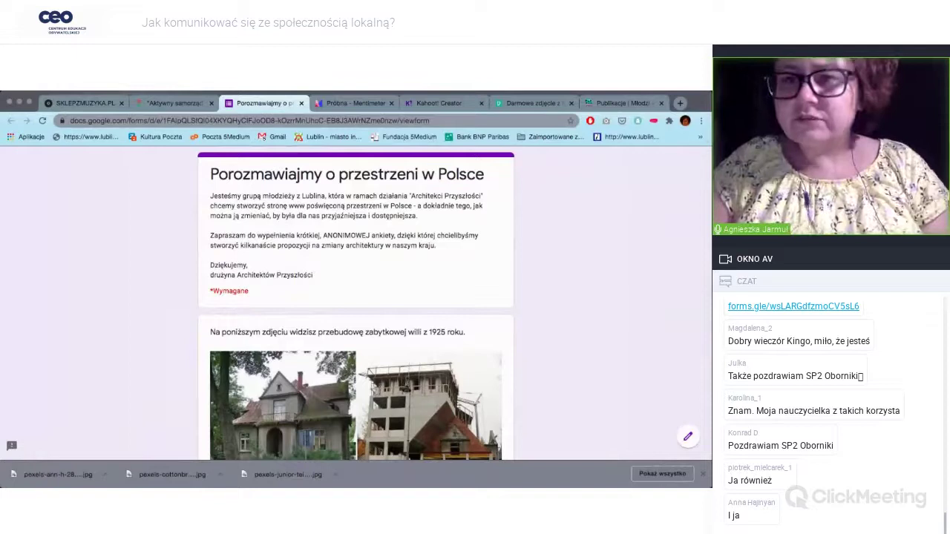
pyautogui.click(620, 105)
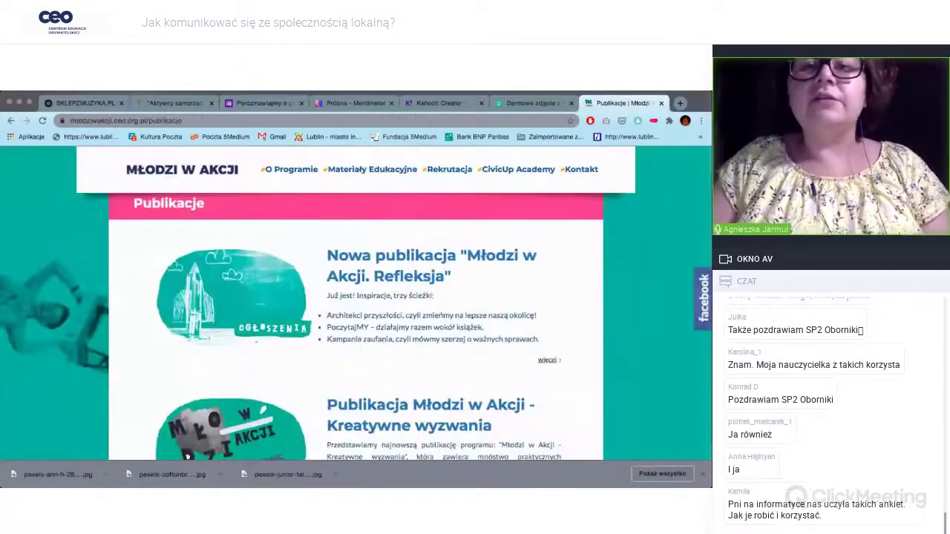
pyautogui.click(353, 104)
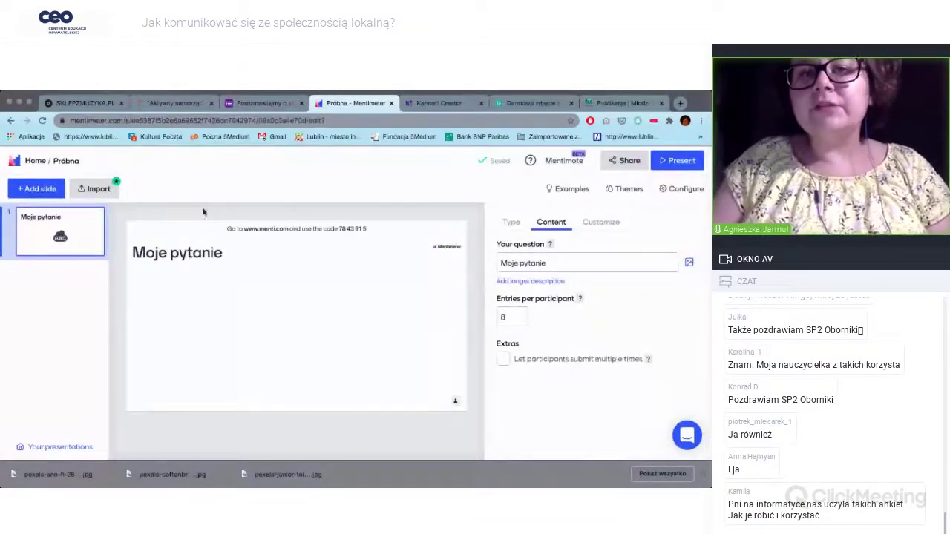
# Step: Switch to the "Porozmawiajmy o przestrzeni w Polsce" survey in Google Forms and open it for editing
pyautogui.click(264, 103)
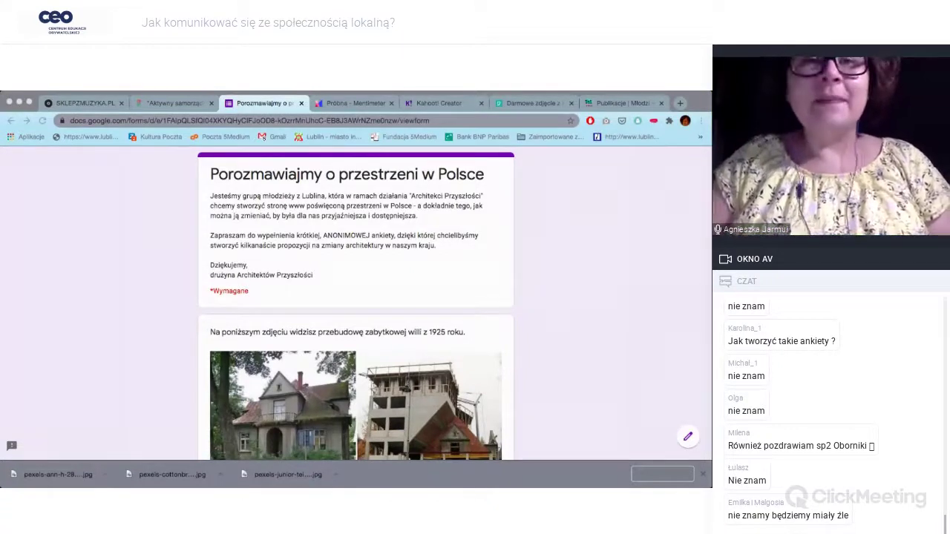
pyautogui.click(256, 108)
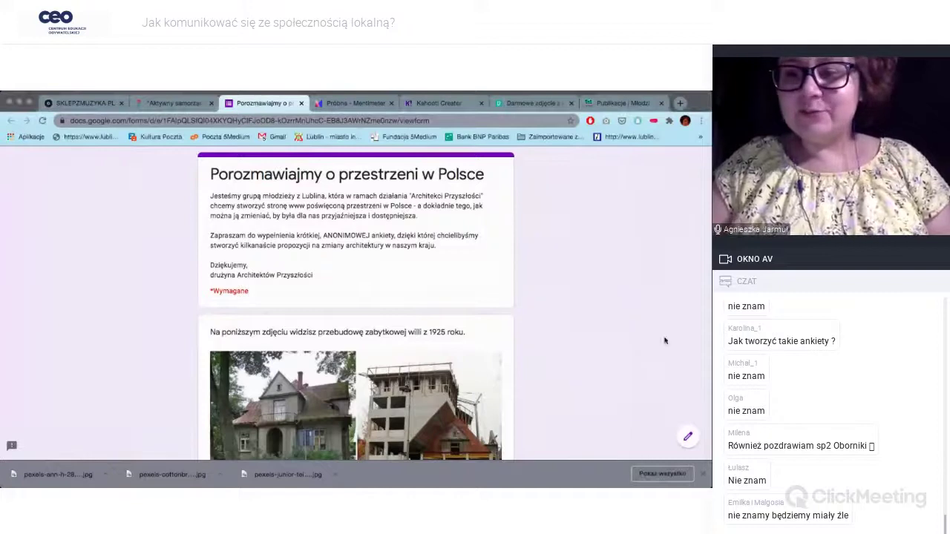
pyautogui.click(684, 436)
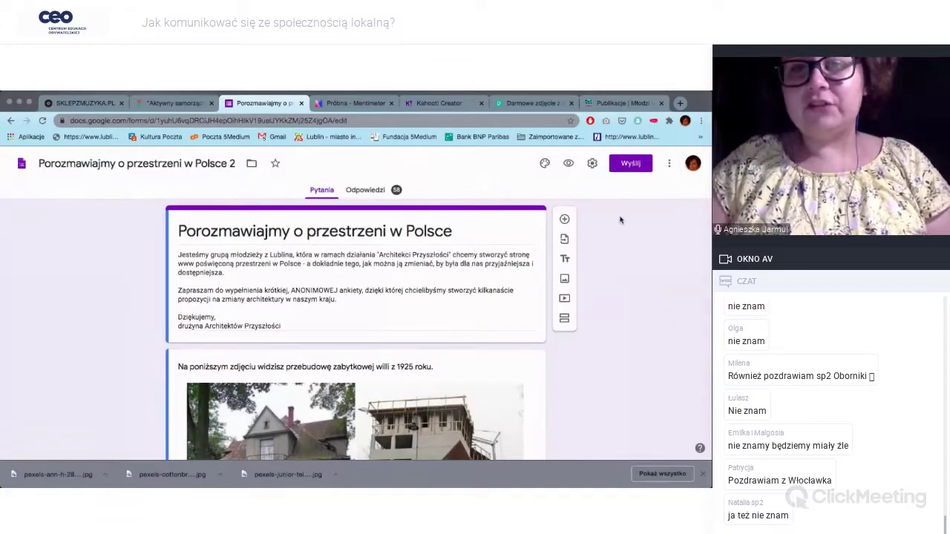
# Step: Open the survey's responses and look through the summary charts, including the Zakopane share of the Monte villa question
pyautogui.click(369, 192)
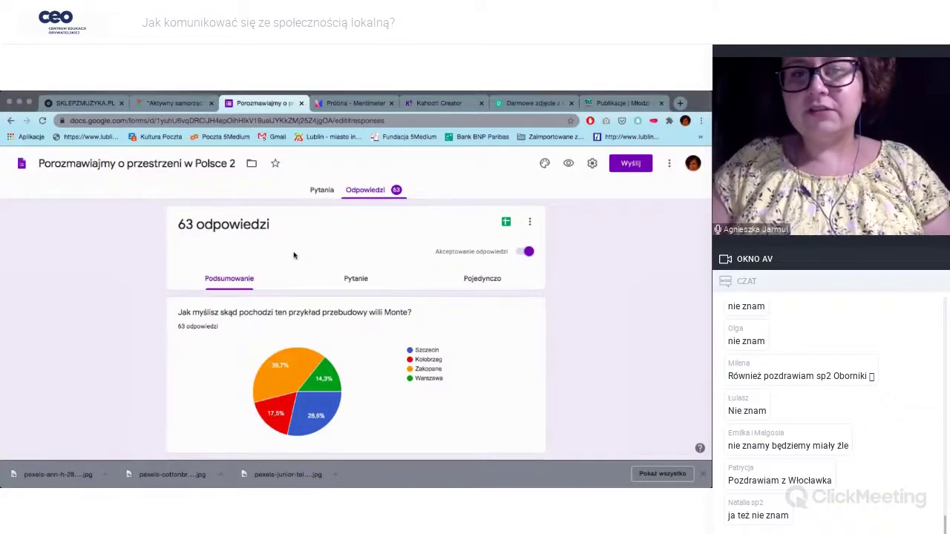
pyautogui.scroll(-1, 294, 256)
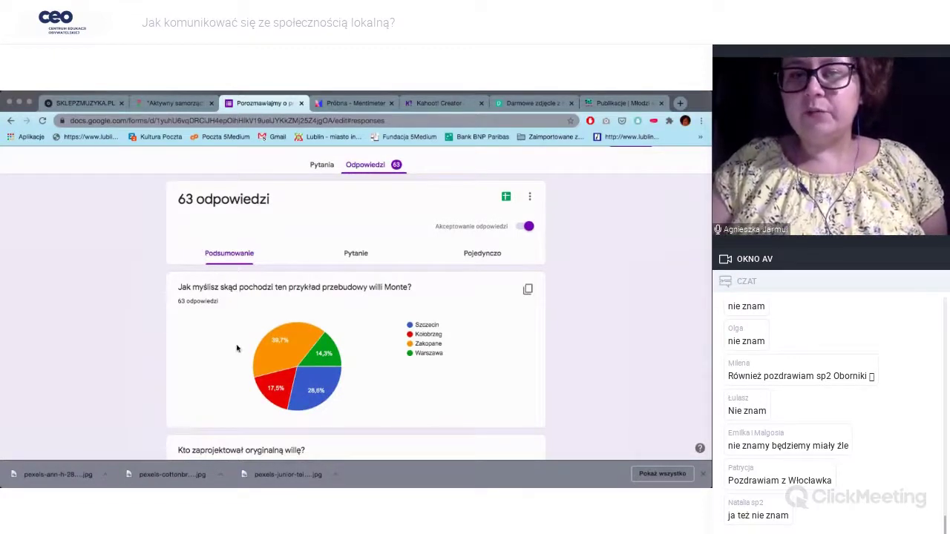
pyautogui.scroll(-3, 237, 349)
pyautogui.scroll(-2, 238, 349)
pyautogui.scroll(5, 237, 348)
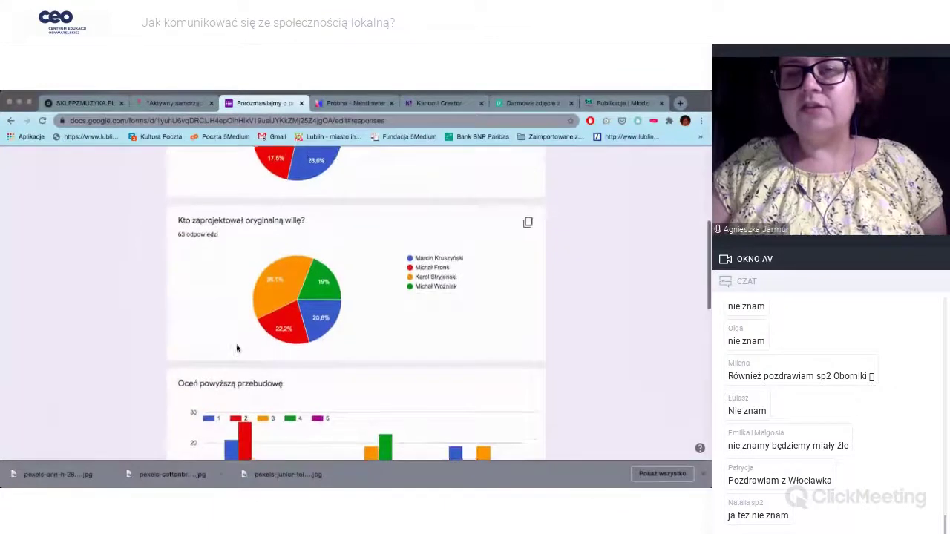
pyautogui.scroll(1, 238, 348)
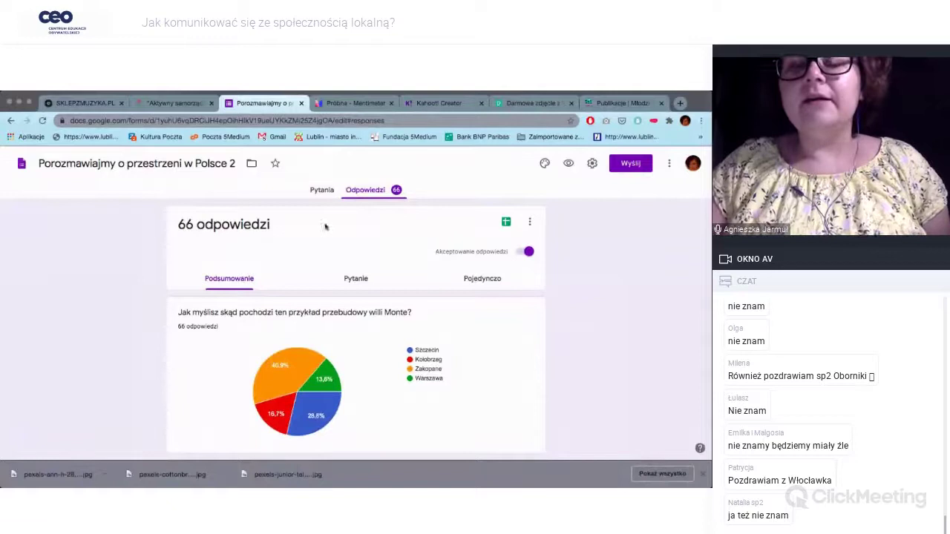
pyautogui.scroll(-15, 310, 368)
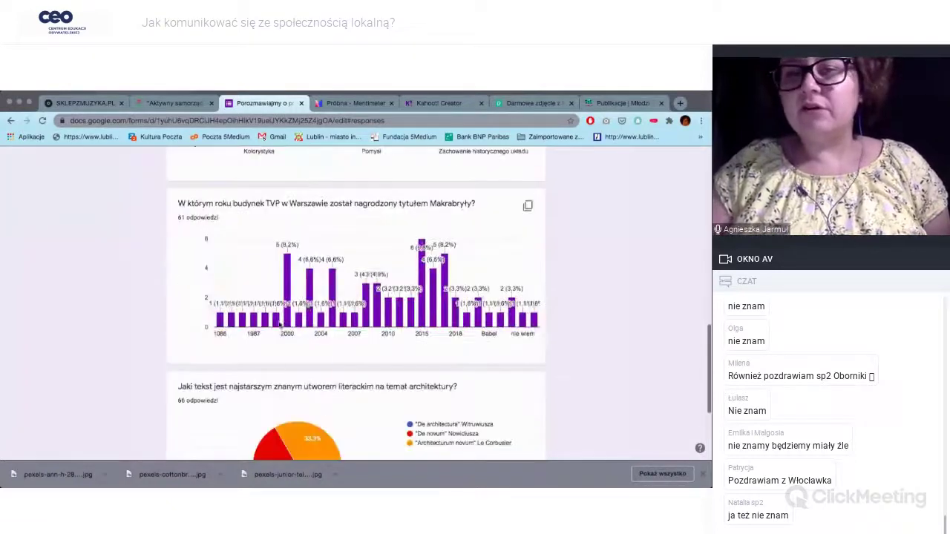
pyautogui.scroll(15, 238, 423)
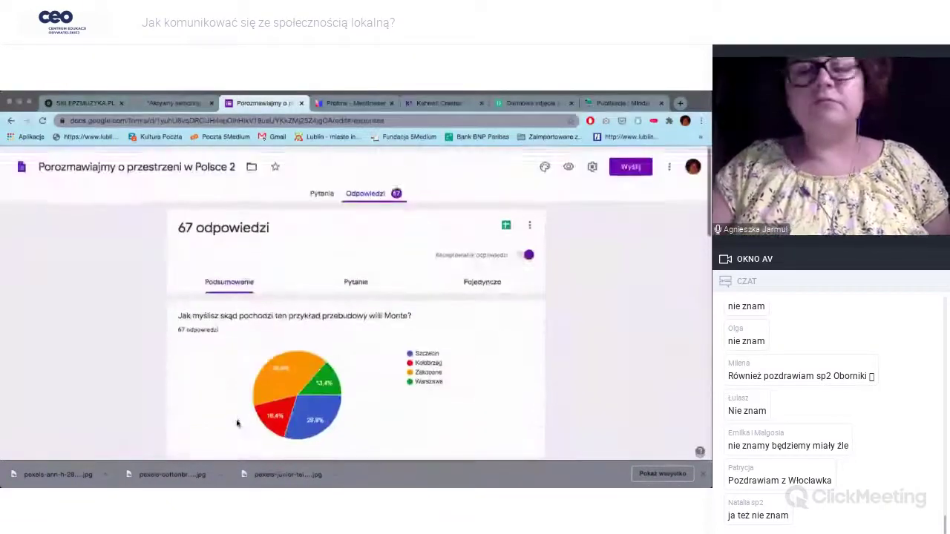
pyautogui.moveTo(294, 355)
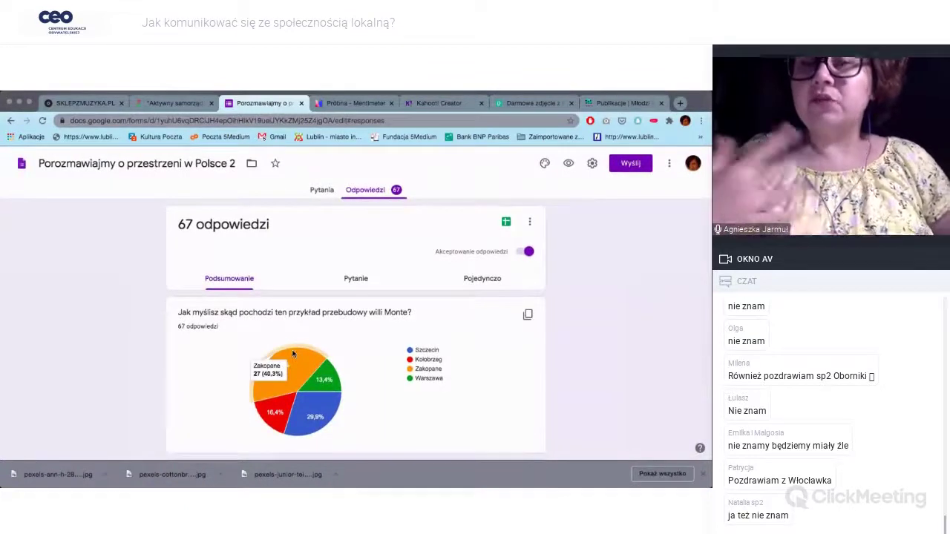
# Step: Show the responses by question and review the answers to "Jak myślisz skąd pochodzi ten przykład przebudowy willi Monte?"
pyautogui.click(356, 280)
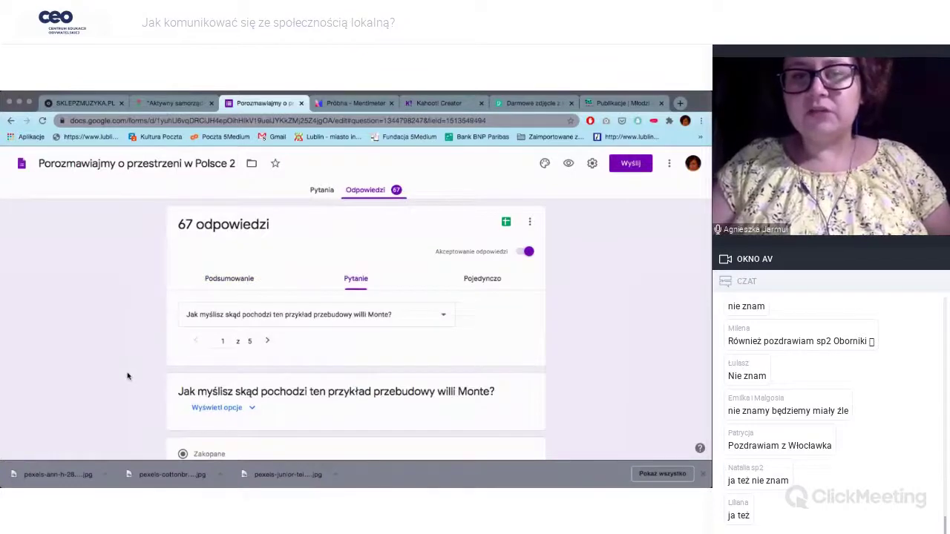
pyautogui.scroll(-1, 127, 377)
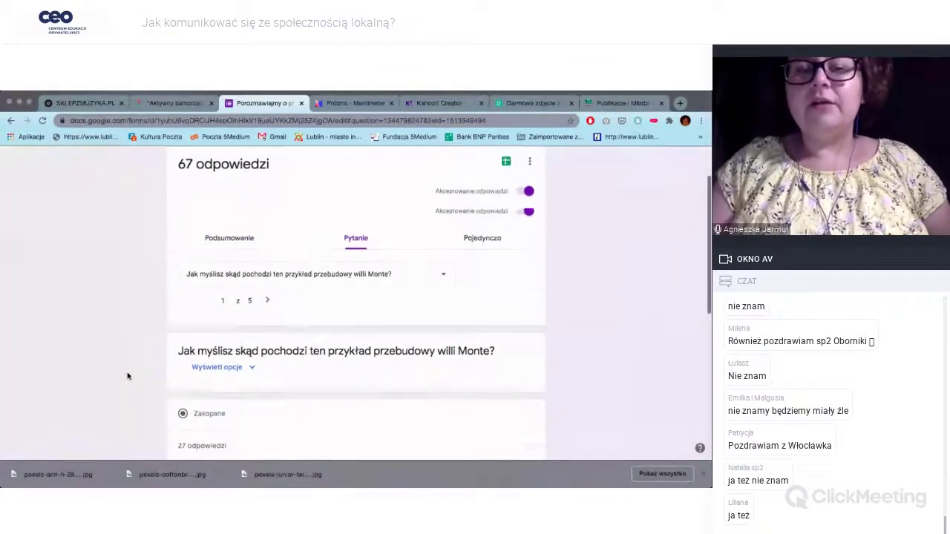
pyautogui.scroll(-2, 127, 377)
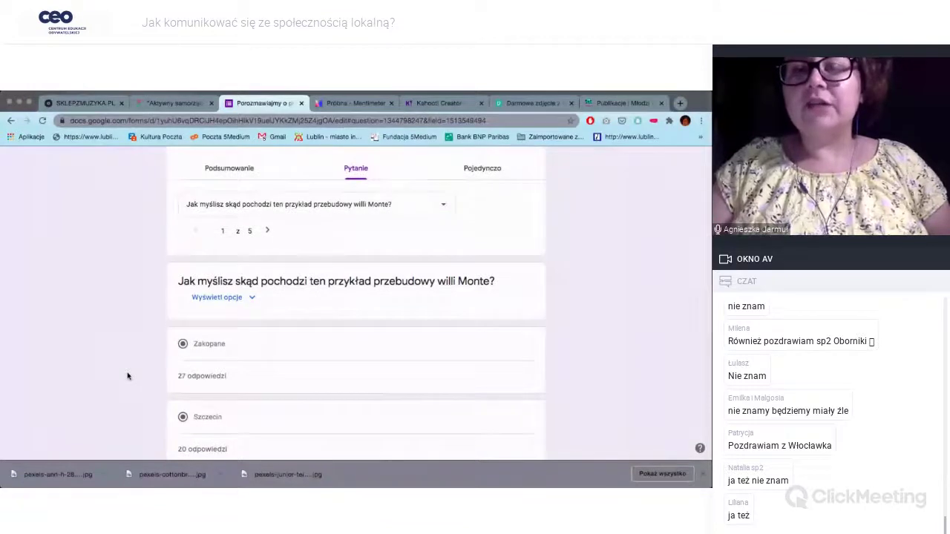
pyautogui.scroll(1, 127, 376)
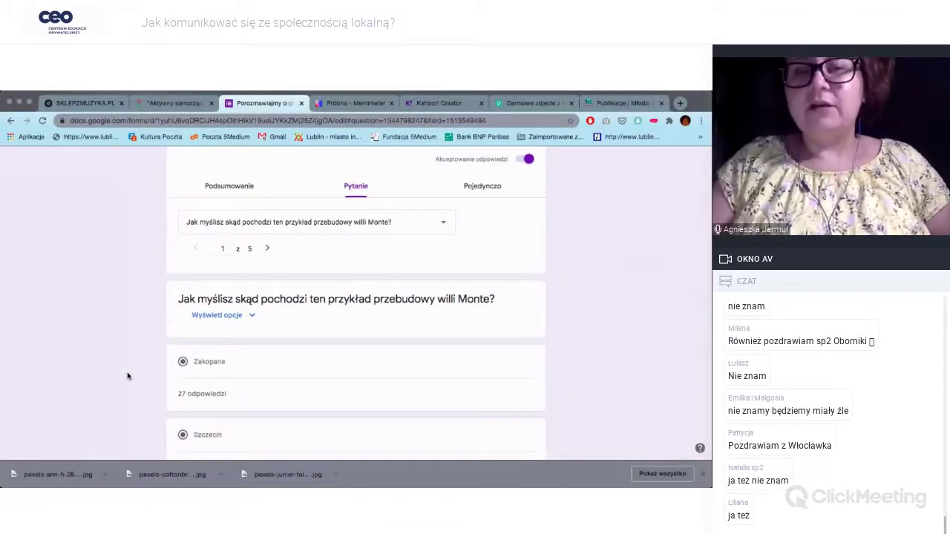
pyautogui.scroll(-1, 127, 377)
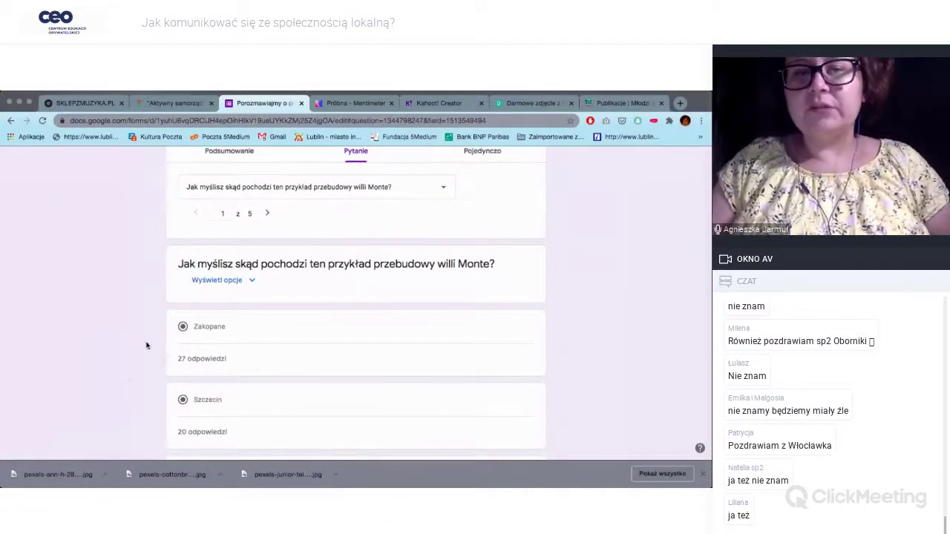
pyautogui.scroll(-1, 147, 344)
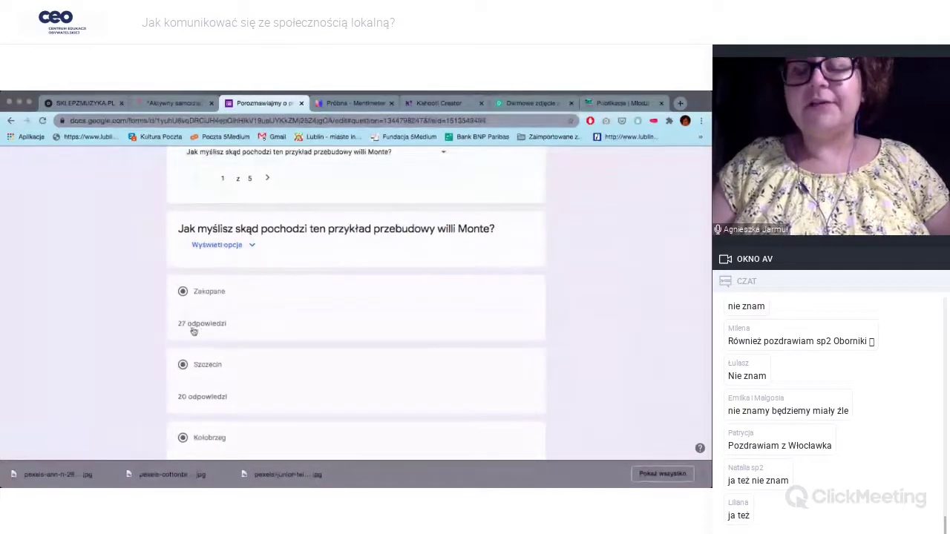
pyautogui.scroll(-1, 153, 379)
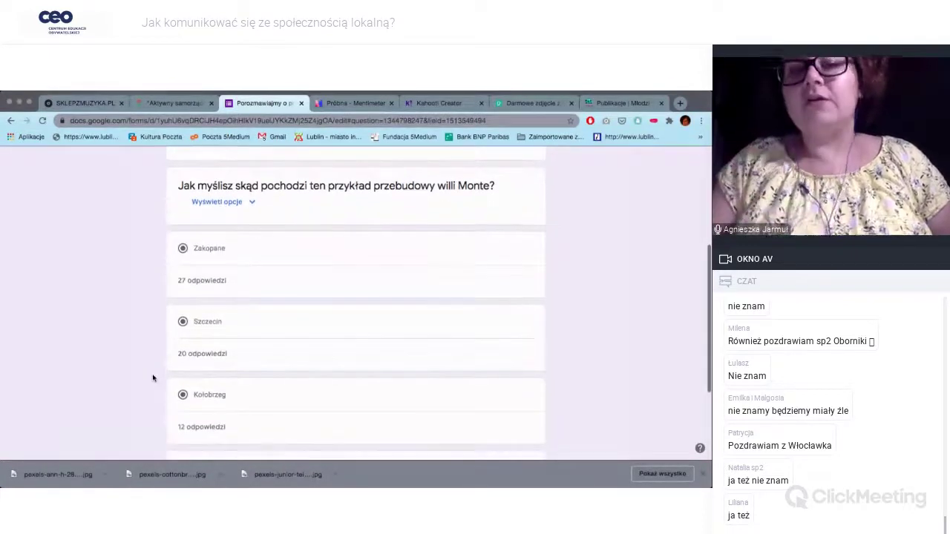
pyautogui.scroll(-3, 153, 378)
pyautogui.scroll(5, 153, 378)
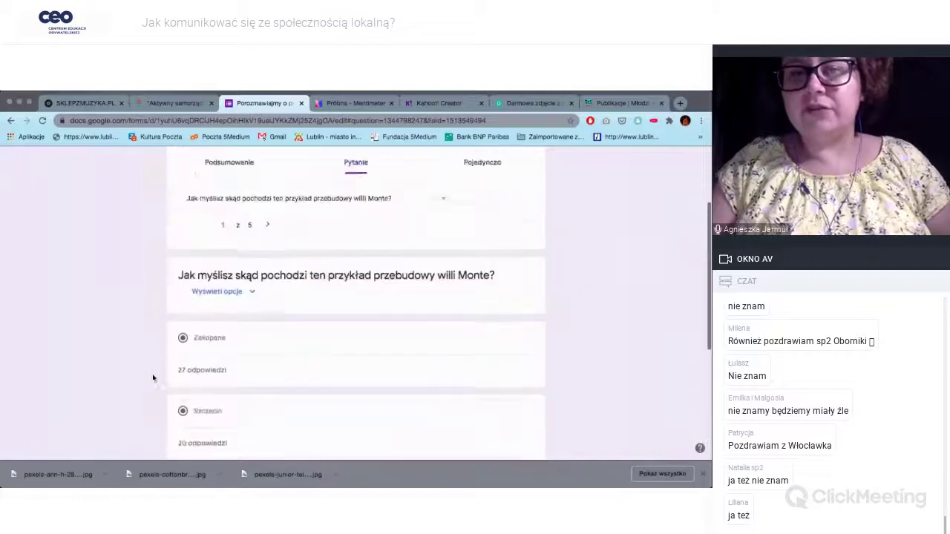
# Step: Move on to the second question, "Kto zaprojektował oryginalną willę?", and review the answers given to it
pyautogui.click(267, 294)
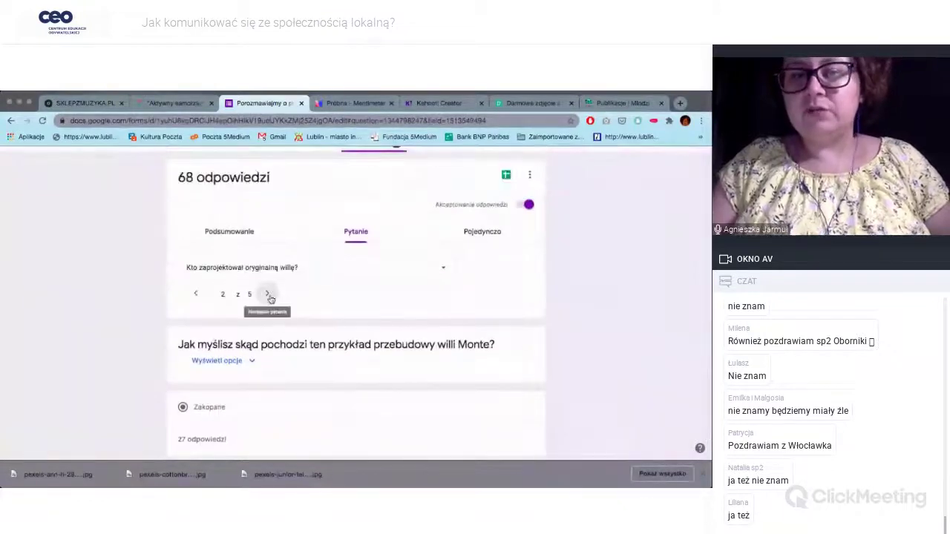
pyautogui.scroll(-2, 167, 387)
pyautogui.scroll(-2, 168, 386)
pyautogui.scroll(4, 170, 387)
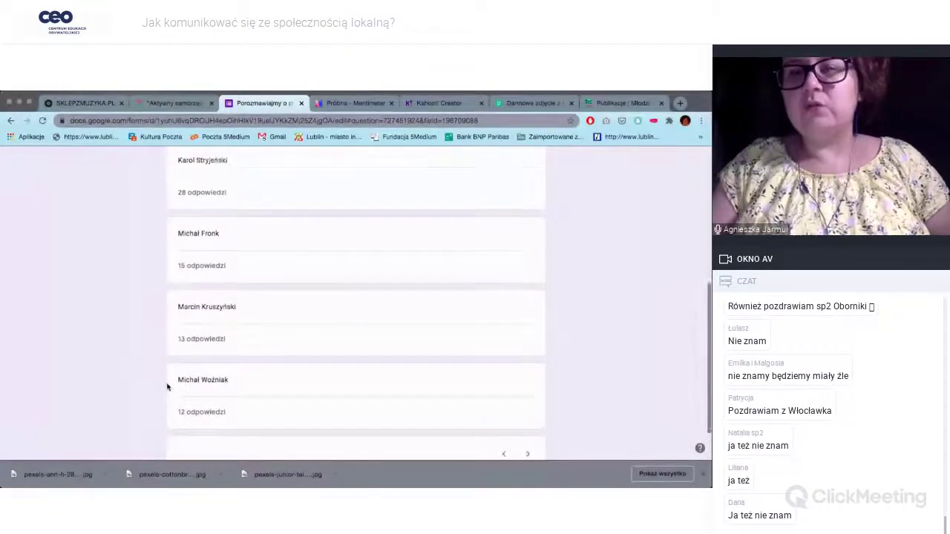
# Step: Show the individual responses and read through the first respondent's completed survey, returning to its beginning
pyautogui.click(468, 279)
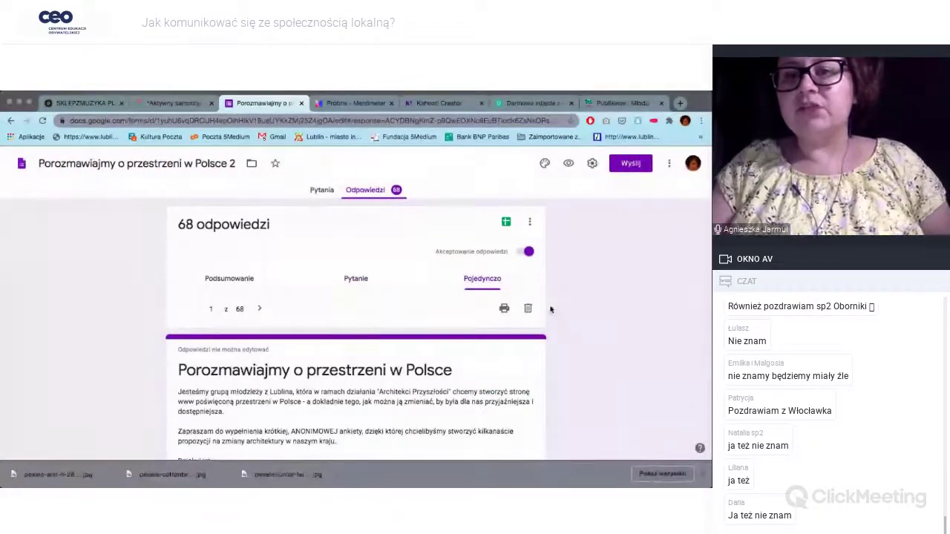
pyautogui.scroll(-2, 557, 319)
pyautogui.scroll(-3, 558, 318)
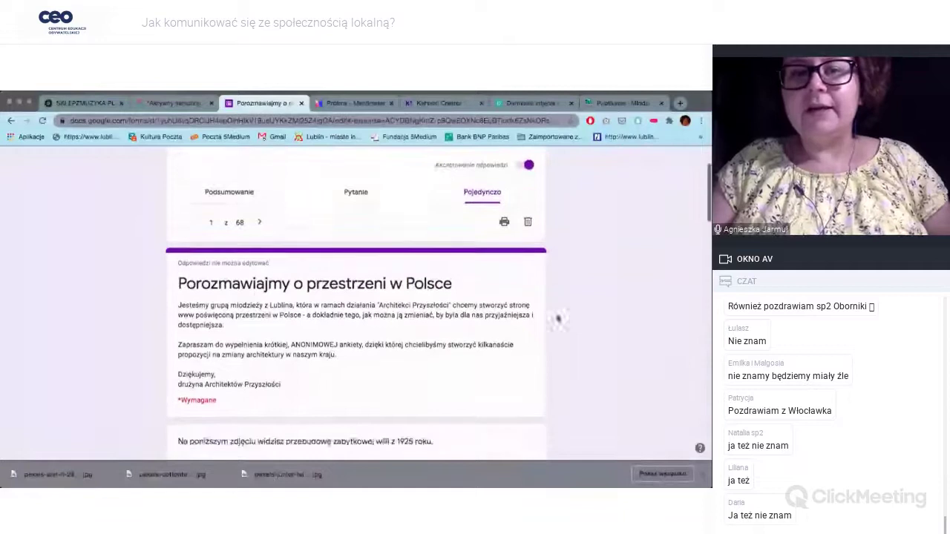
pyautogui.scroll(2, 558, 319)
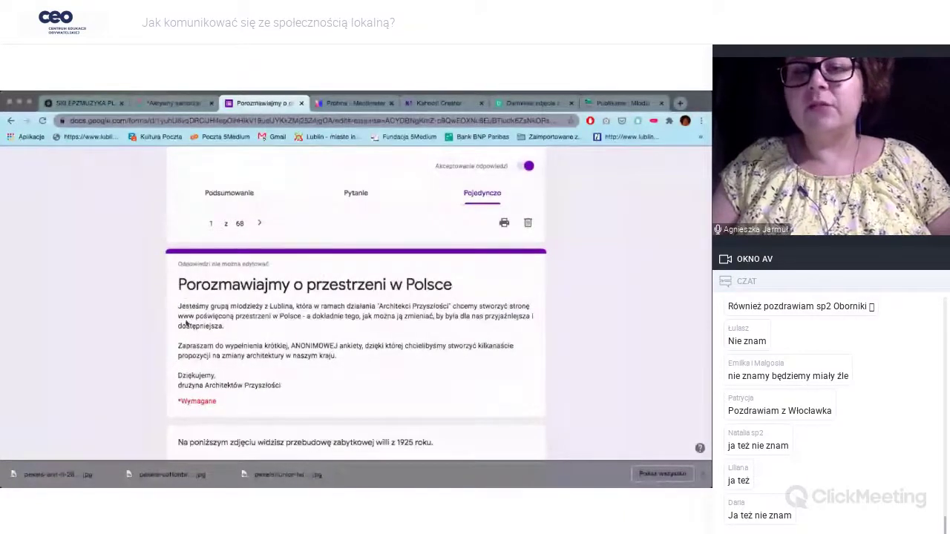
pyautogui.scroll(-3, 262, 342)
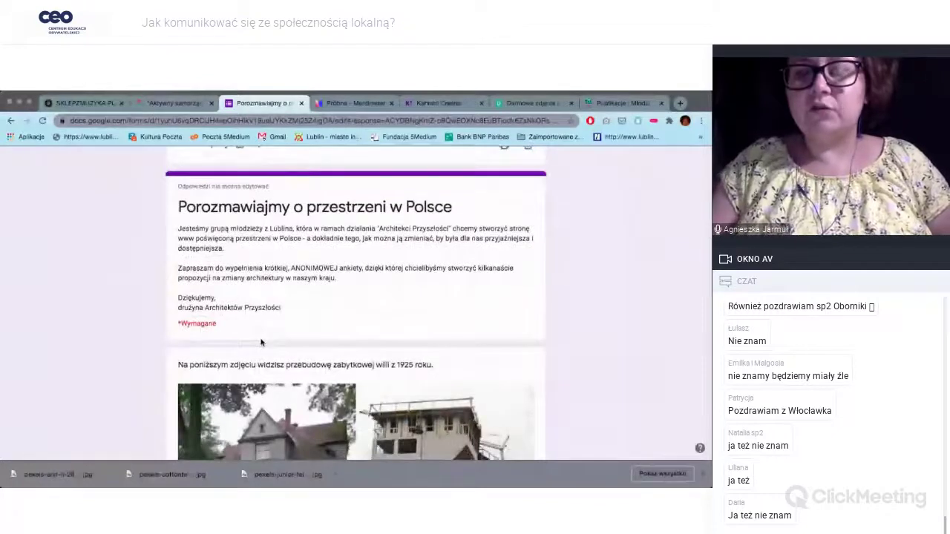
pyautogui.scroll(-8, 262, 342)
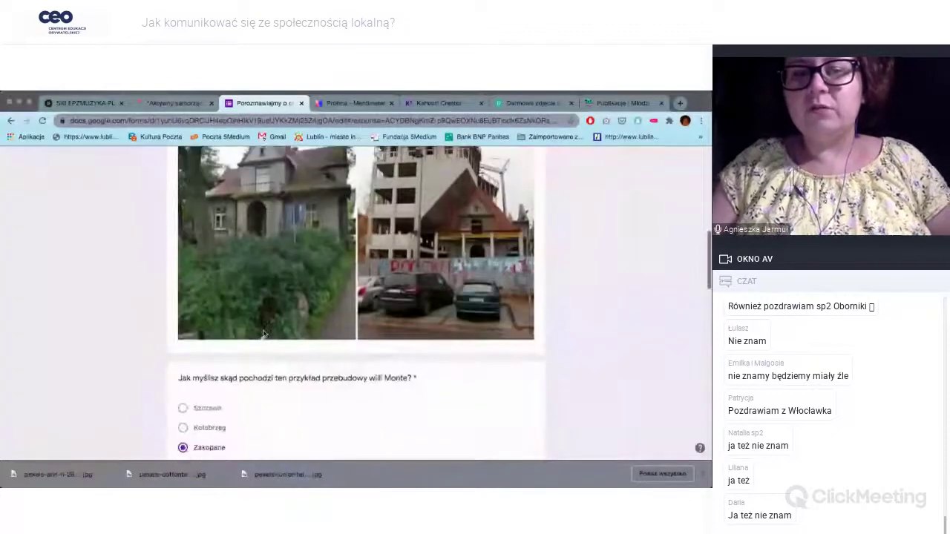
pyautogui.scroll(-6, 262, 334)
pyautogui.scroll(-15, 219, 325)
pyautogui.scroll(-5, 219, 325)
pyautogui.press('Home')
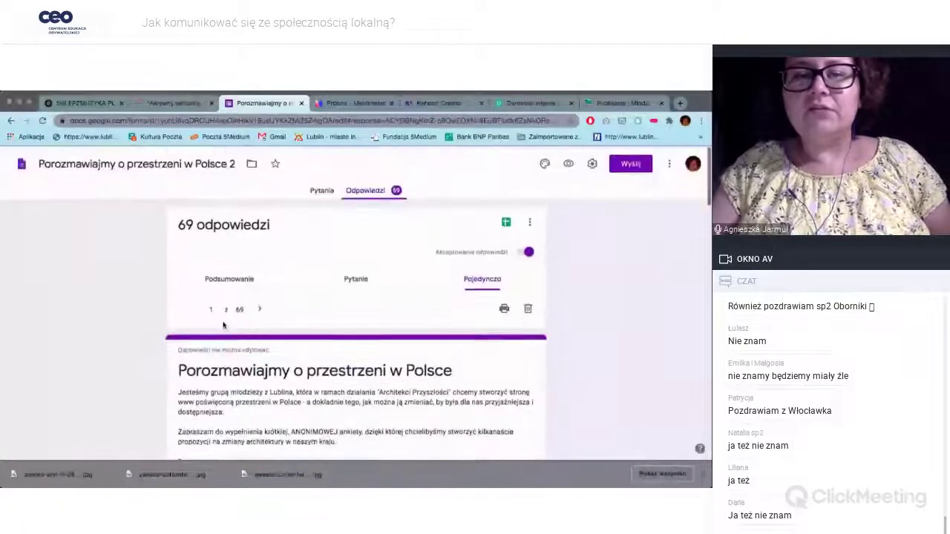
# Step: Go forward to the fourth individual response and review its answers, including the "Oceń powyższą przebudowę" ratings and the TVP building question
pyautogui.click(259, 309)
pyautogui.click(258, 309)
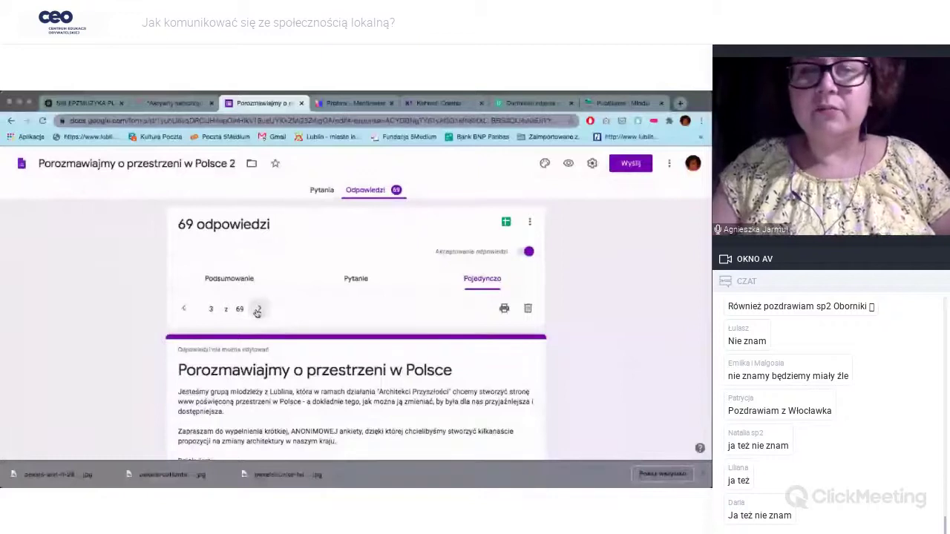
pyautogui.scroll(-3, 168, 393)
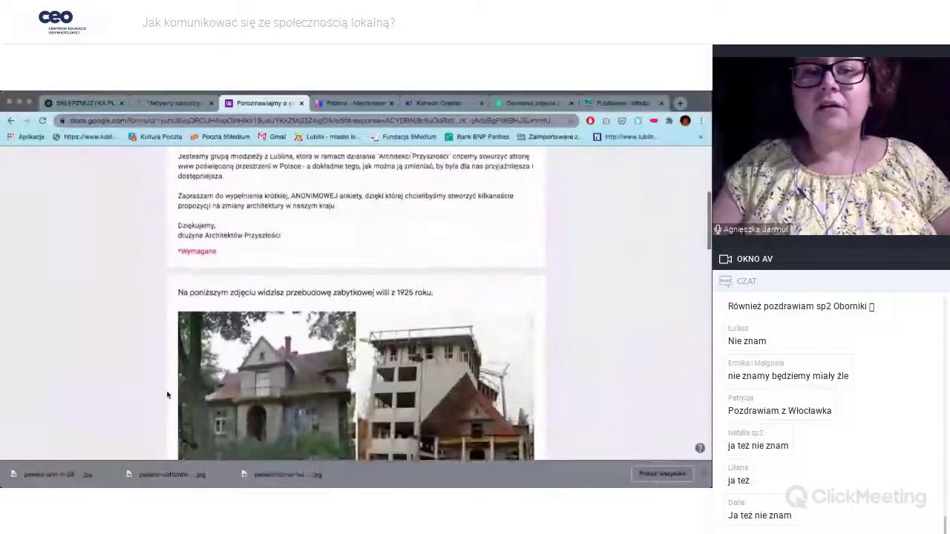
pyautogui.scroll(-5, 168, 395)
pyautogui.scroll(-3, 186, 368)
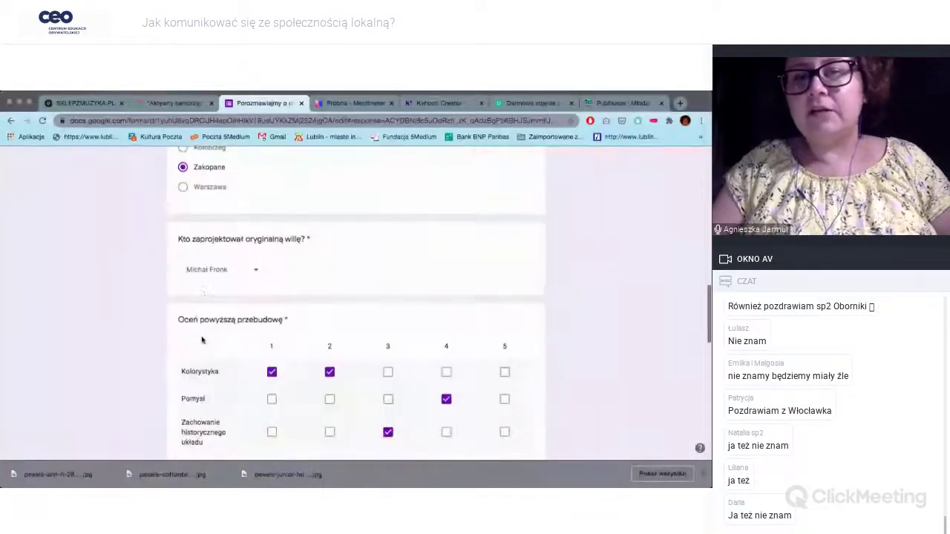
pyautogui.scroll(-3, 202, 339)
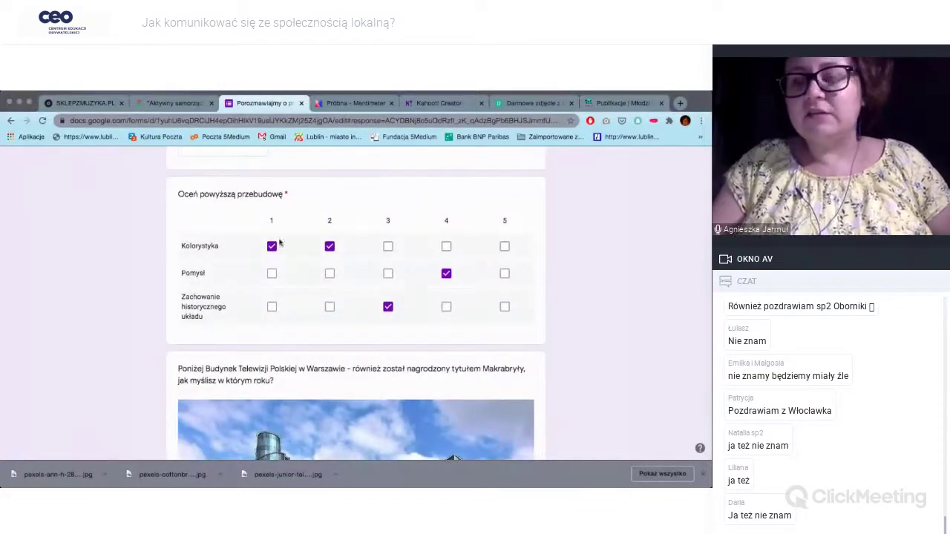
pyautogui.scroll(-5, 276, 365)
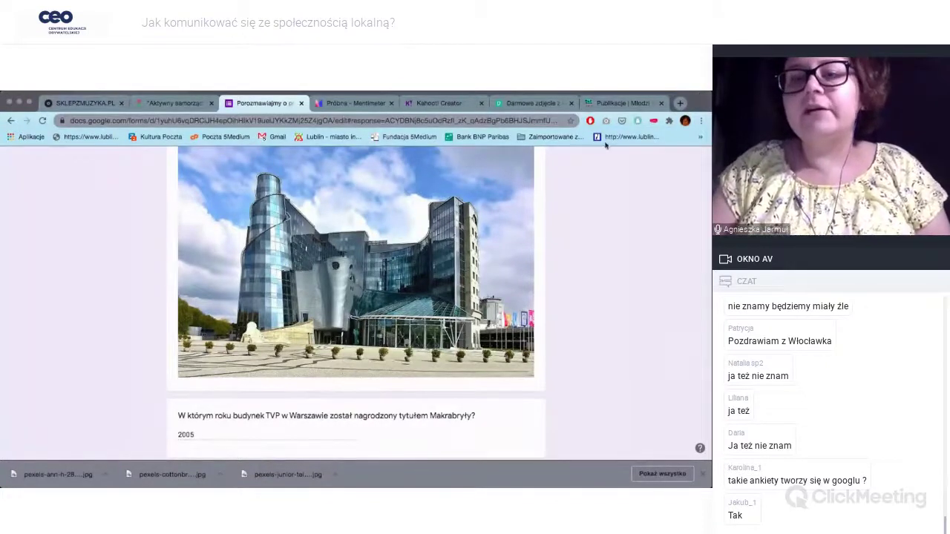
pyautogui.scroll(-8, 380, 305)
pyautogui.scroll(10, 380, 305)
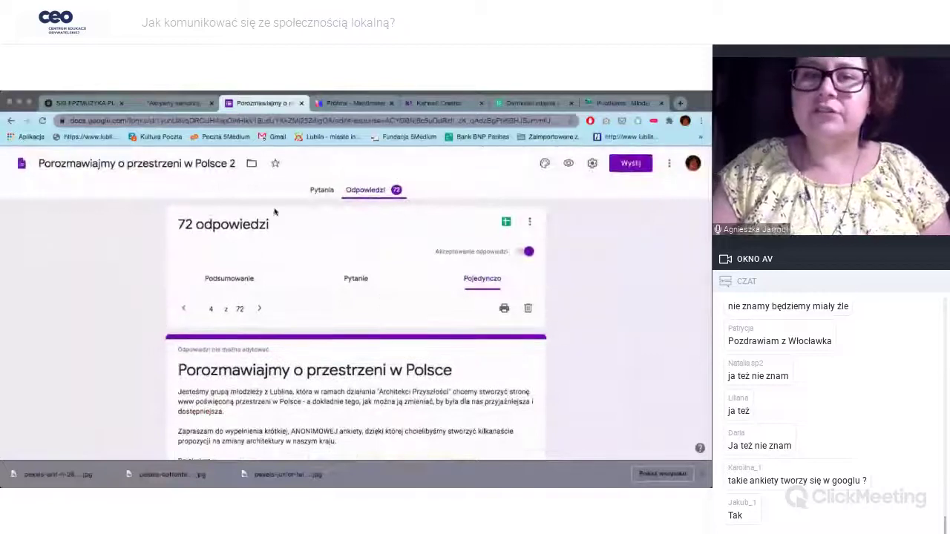
# Step: Glance at the survey's questions, return to the responses and review the summary charts for the first two questions
pyautogui.click(322, 190)
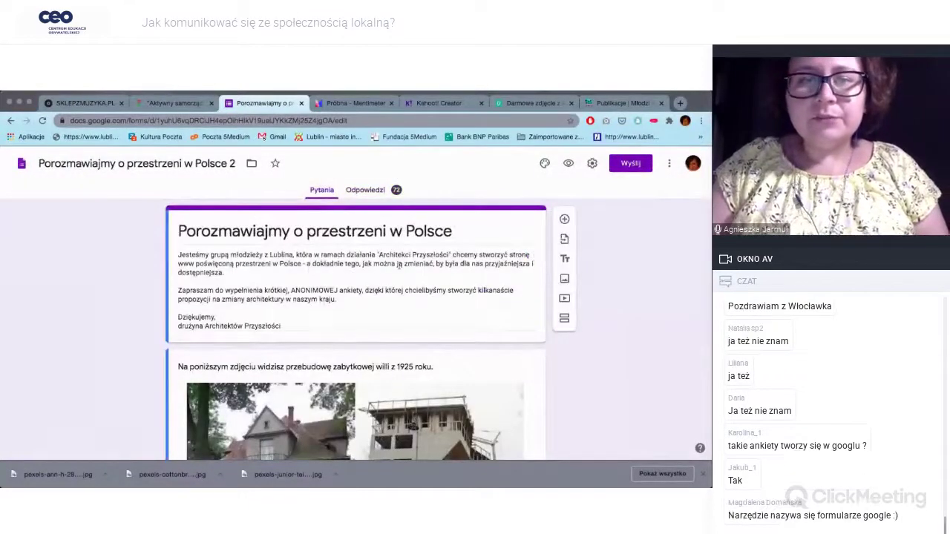
pyautogui.click(360, 191)
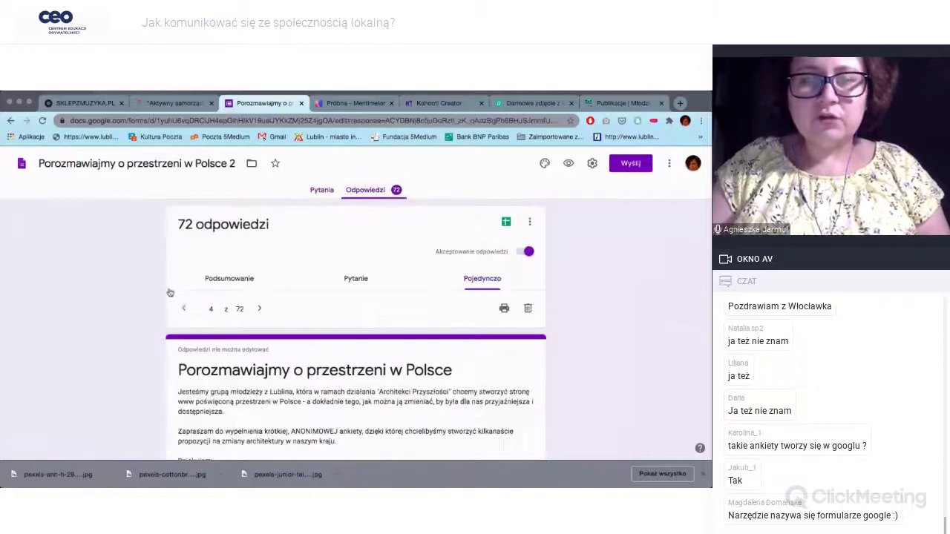
pyautogui.scroll(-1, 149, 322)
pyautogui.click(235, 247)
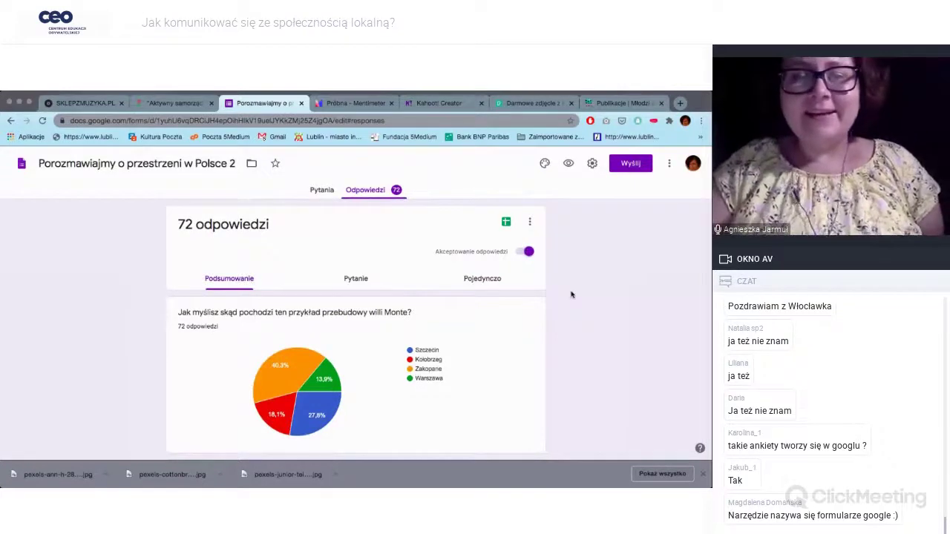
pyautogui.scroll(-1, 572, 295)
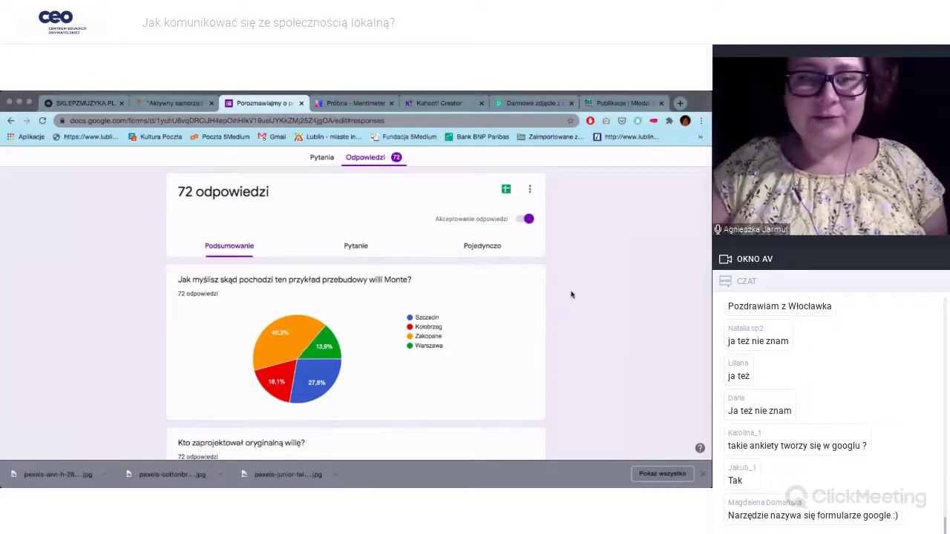
pyautogui.scroll(-1, 148, 380)
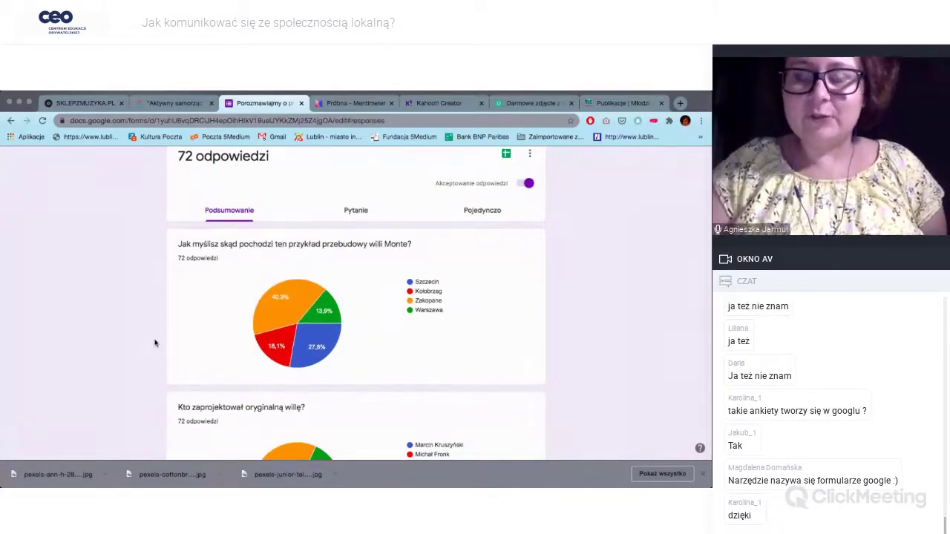
pyautogui.scroll(-1, 155, 343)
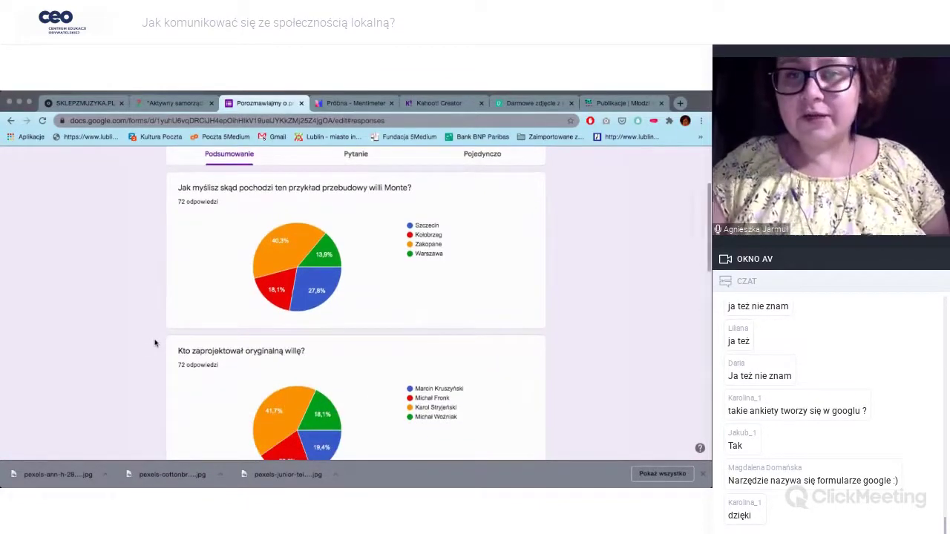
# Step: Compare the summary pie charts on the origin of the Monte villa conversion and its designer, checking individual slices of "Kto zaprojektował oryginalną willę?"
pyautogui.scroll(-1, 156, 343)
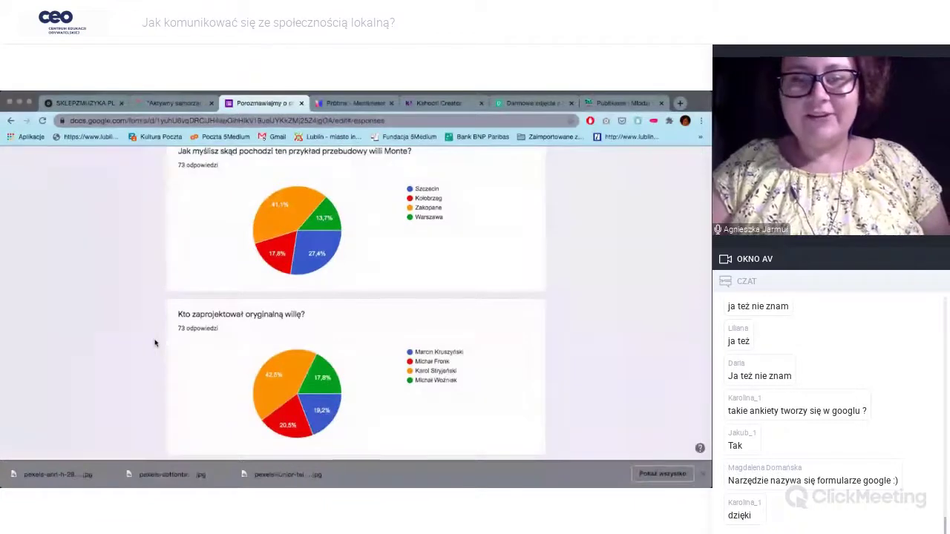
pyautogui.scroll(-1, 155, 342)
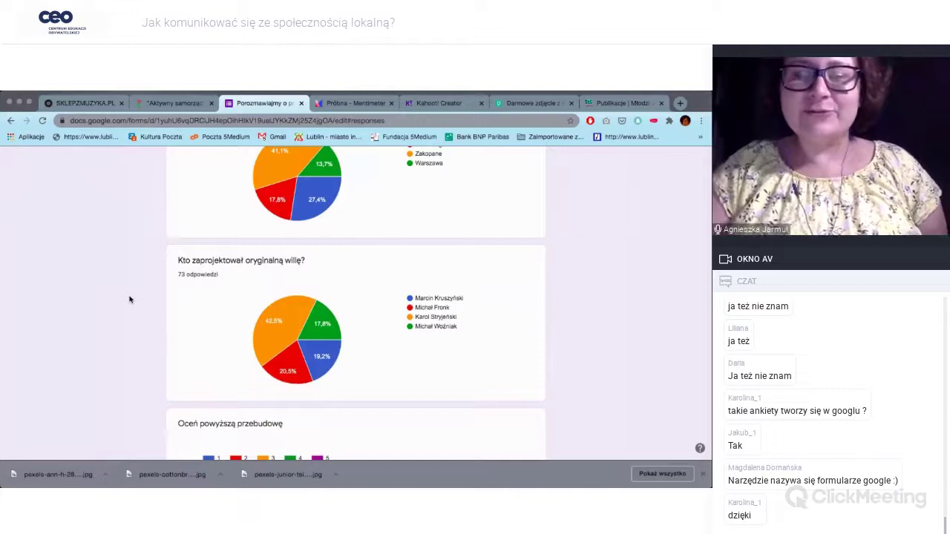
pyautogui.scroll(-1, 129, 299)
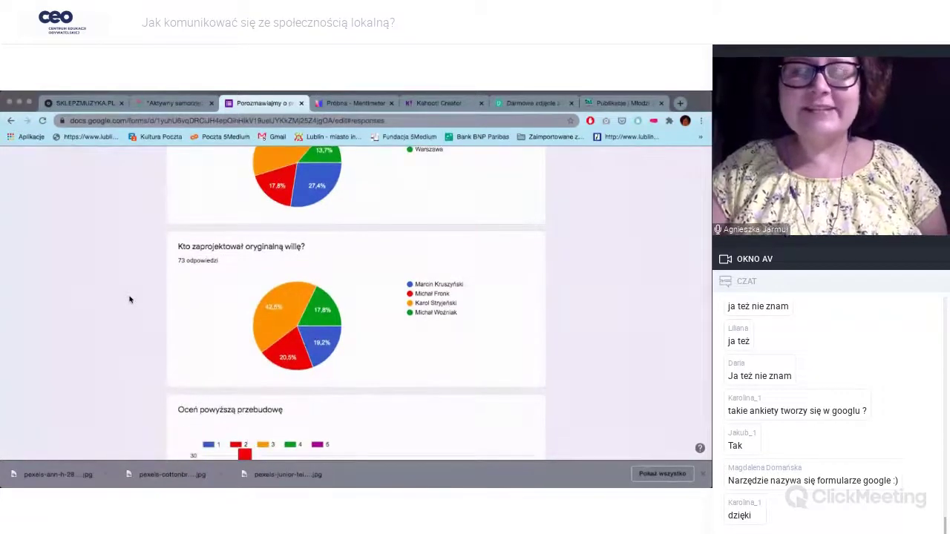
pyautogui.scroll(1, 129, 299)
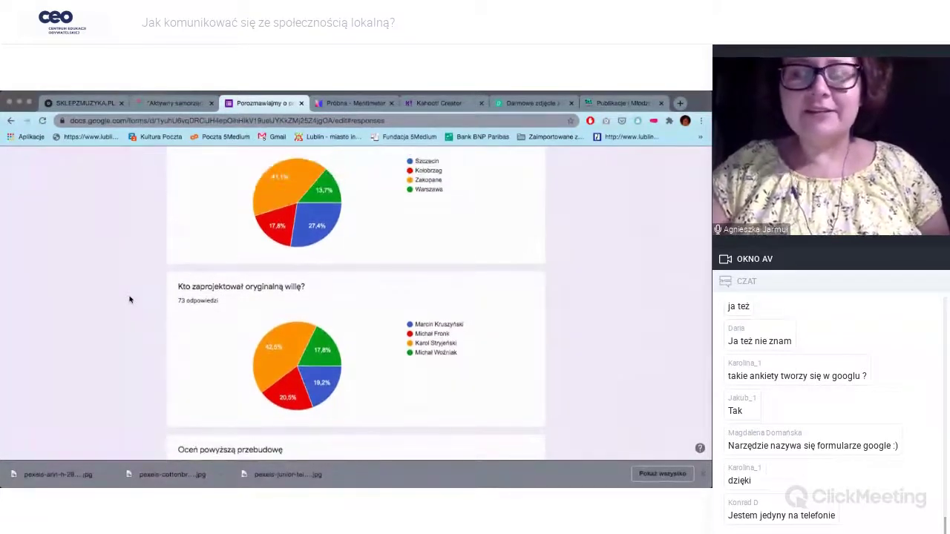
pyautogui.scroll(3, 129, 299)
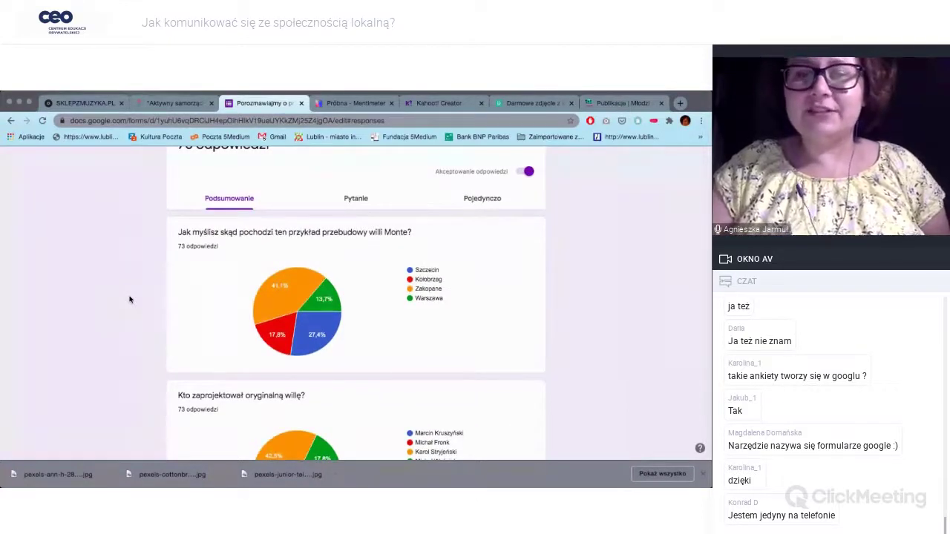
pyautogui.scroll(-5, 129, 299)
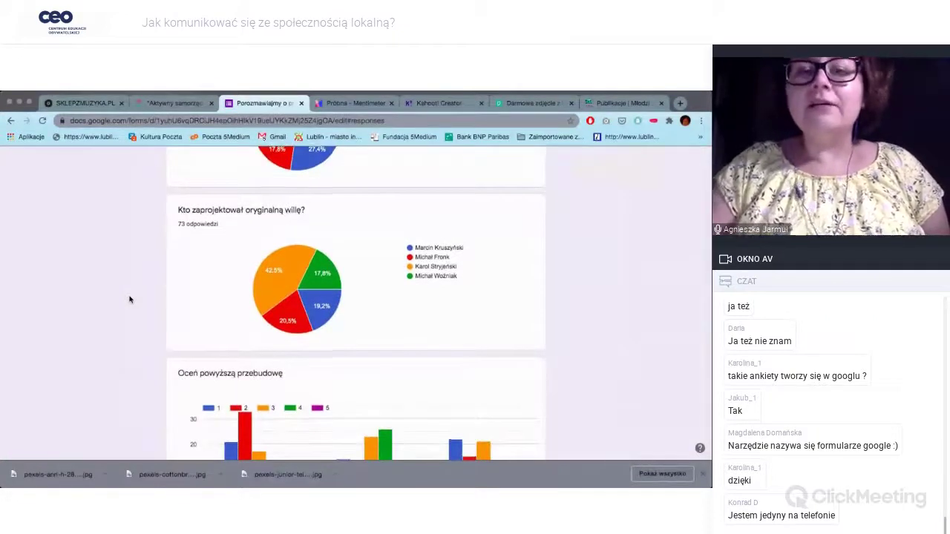
pyautogui.scroll(1, 129, 299)
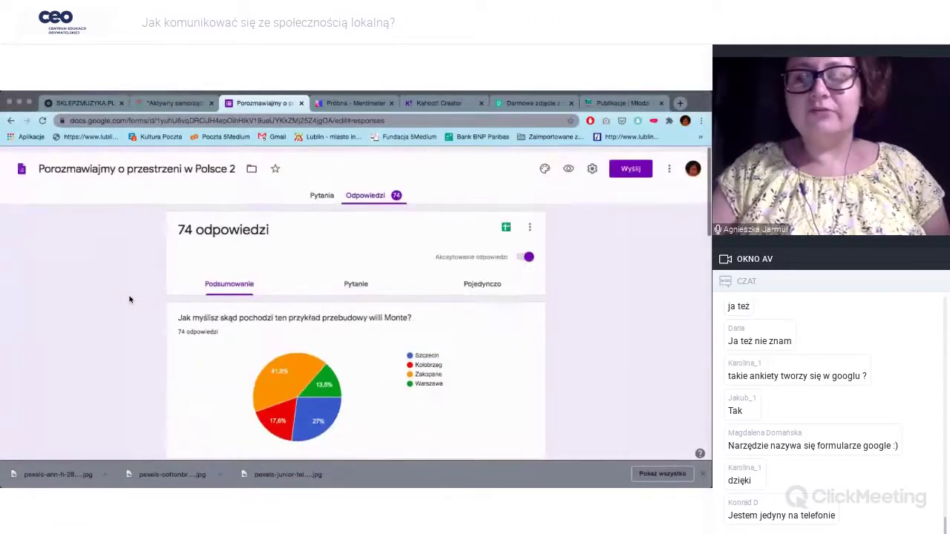
pyautogui.scroll(-1, 130, 299)
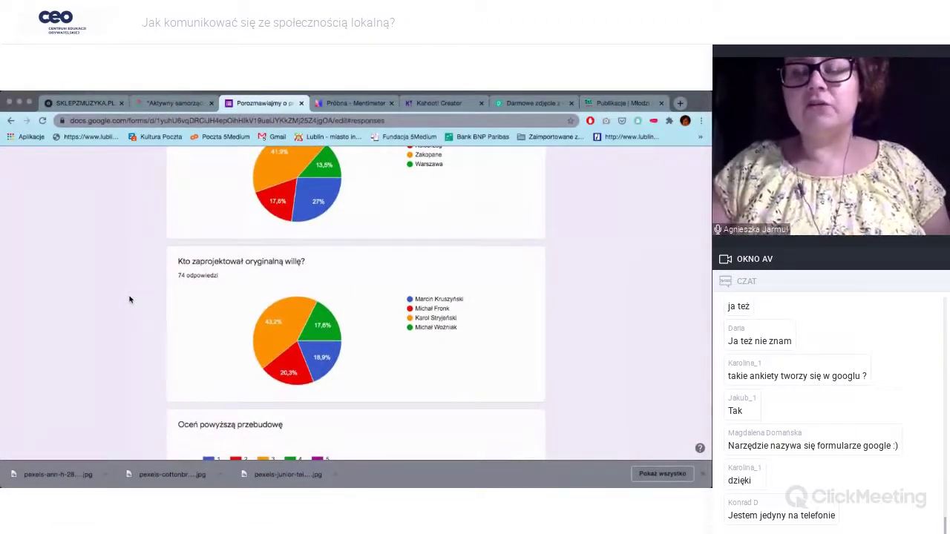
pyautogui.moveTo(338, 335)
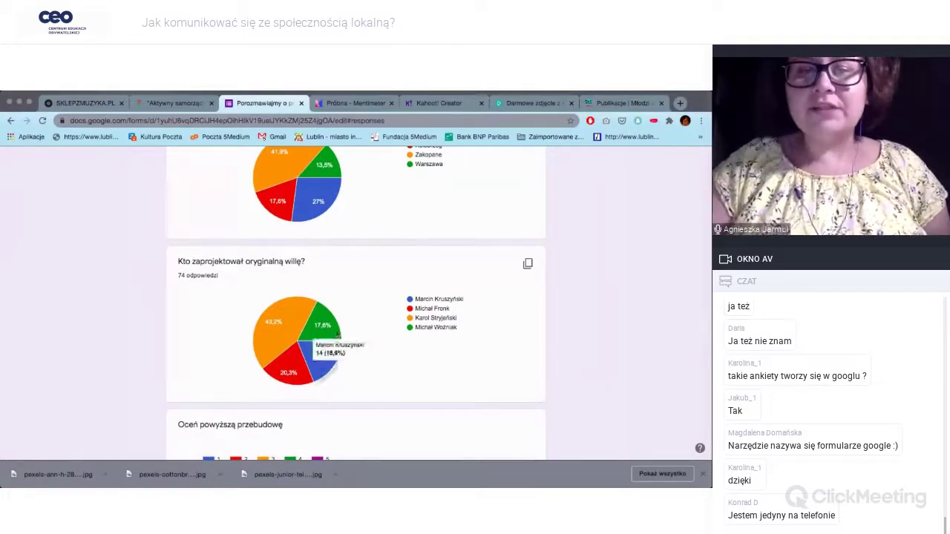
pyautogui.moveTo(280, 318)
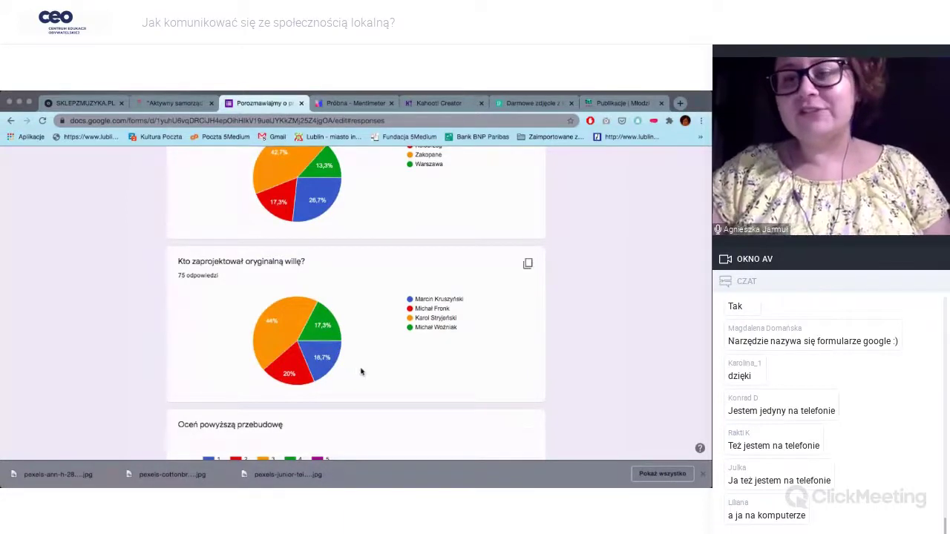
# Step: Examine the "Oceń powyższą przebudowę" rating chart, including its "Pomysł" bars, and the chart of years given for the TVP building question
pyautogui.scroll(-5, 607, 345)
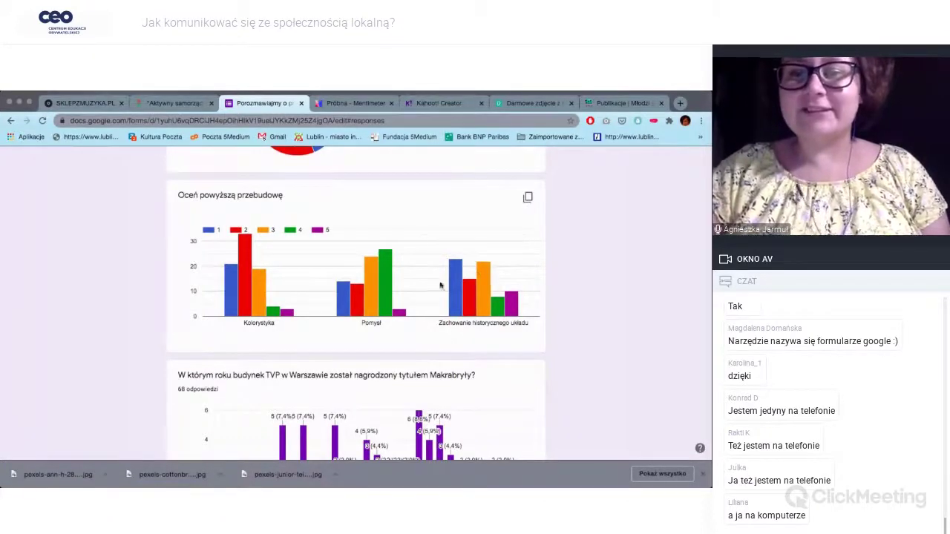
pyautogui.moveTo(387, 263)
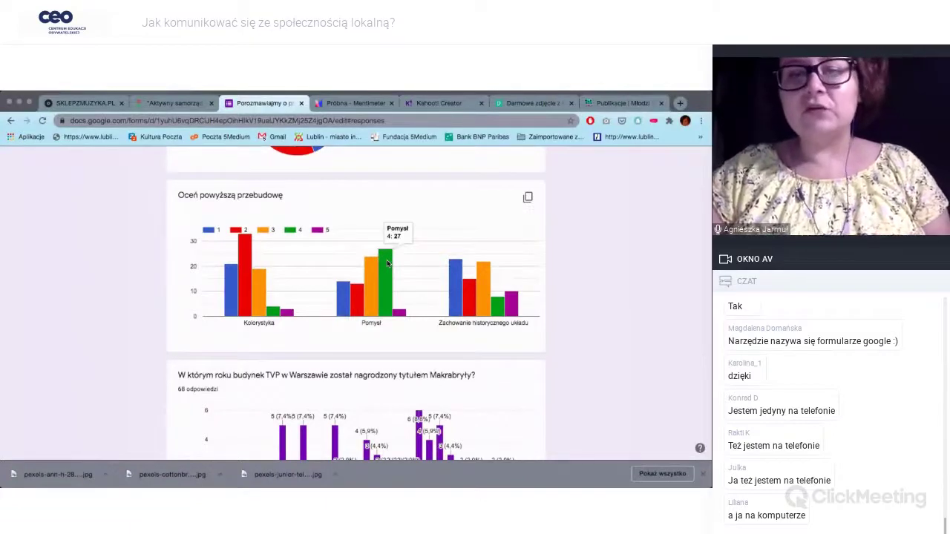
pyautogui.moveTo(361, 301)
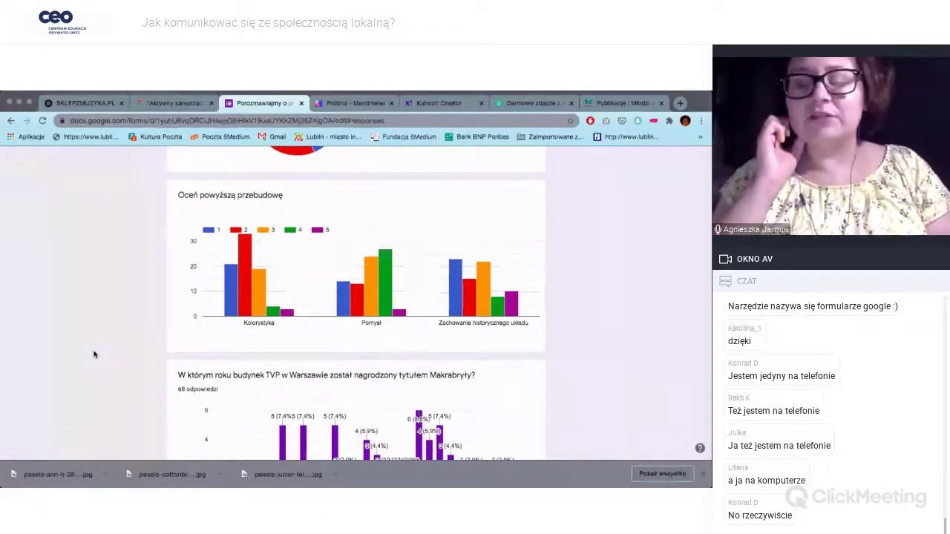
pyautogui.scroll(2, 94, 355)
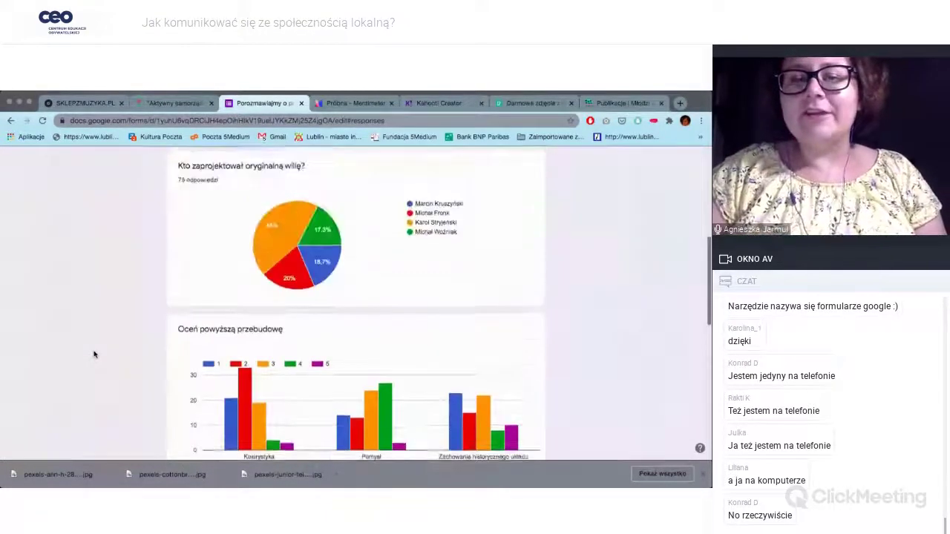
pyautogui.scroll(-3, 94, 355)
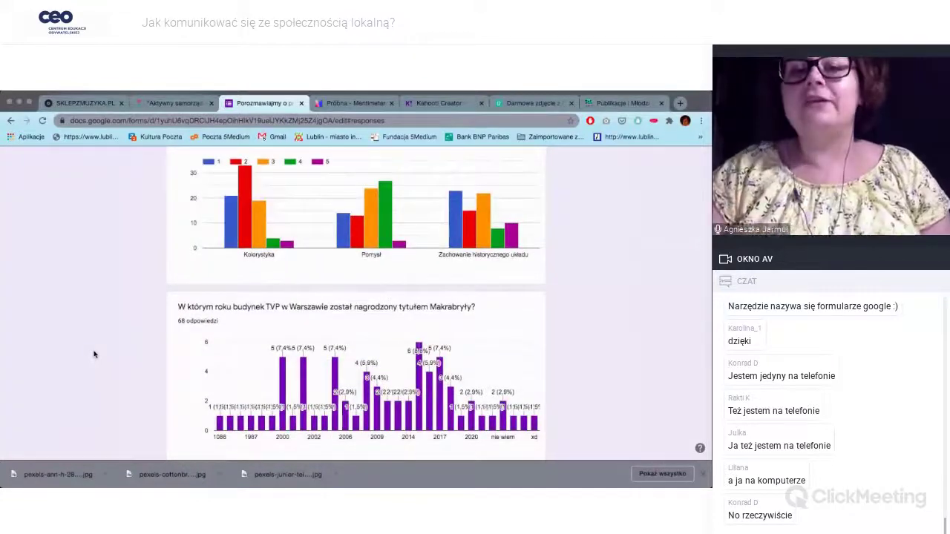
pyautogui.scroll(-1, 93, 355)
pyautogui.scroll(-1, 93, 355)
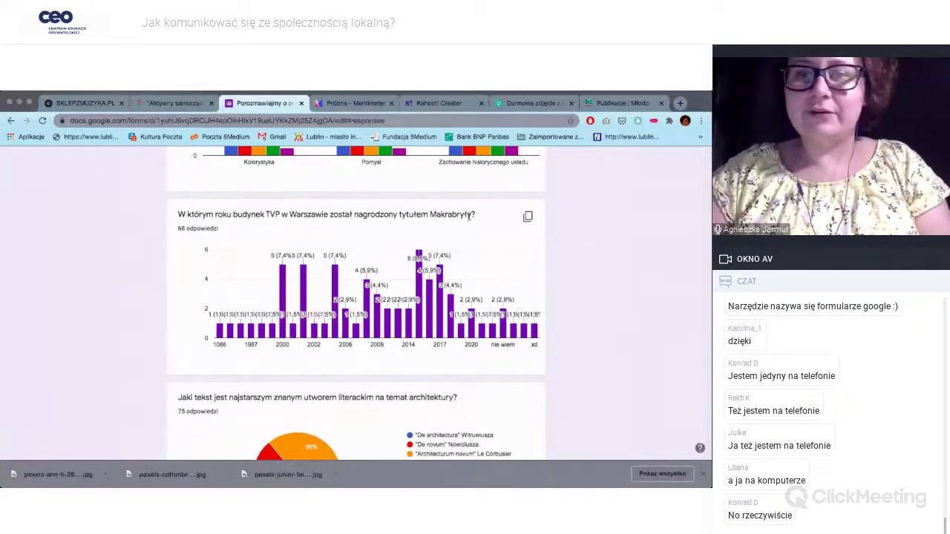
# Step: Search the web for "budynek TVP w Warszawie został nagrodzony tytułem Makrabryły", accept the suggested spelling "Makabryły" and look through the results
pyautogui.moveTo(232, 215); pyautogui.dragTo(680, 104)
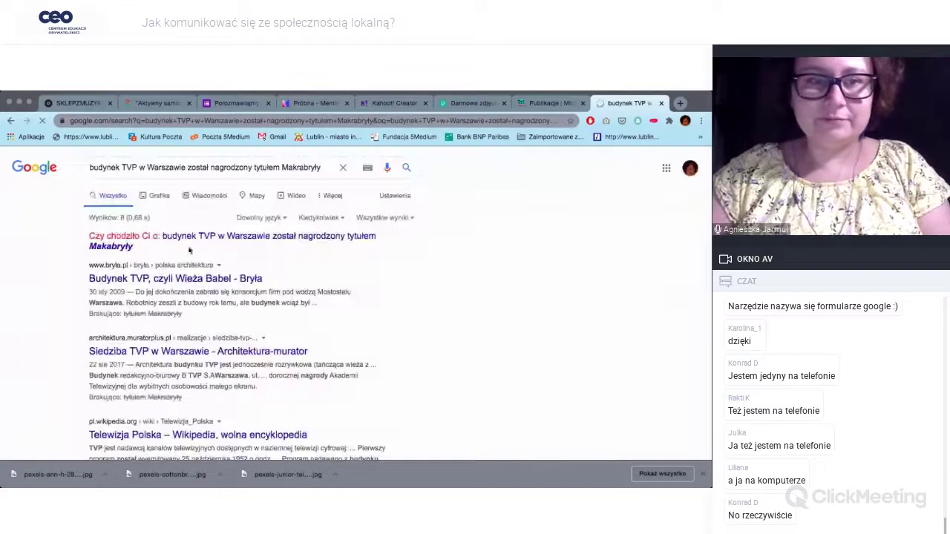
pyautogui.click(220, 241)
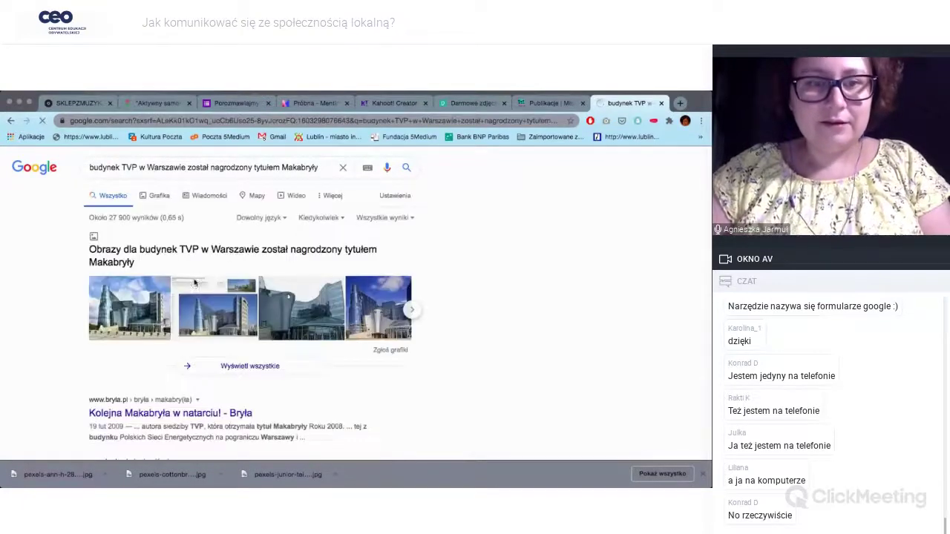
pyautogui.scroll(-2, 208, 338)
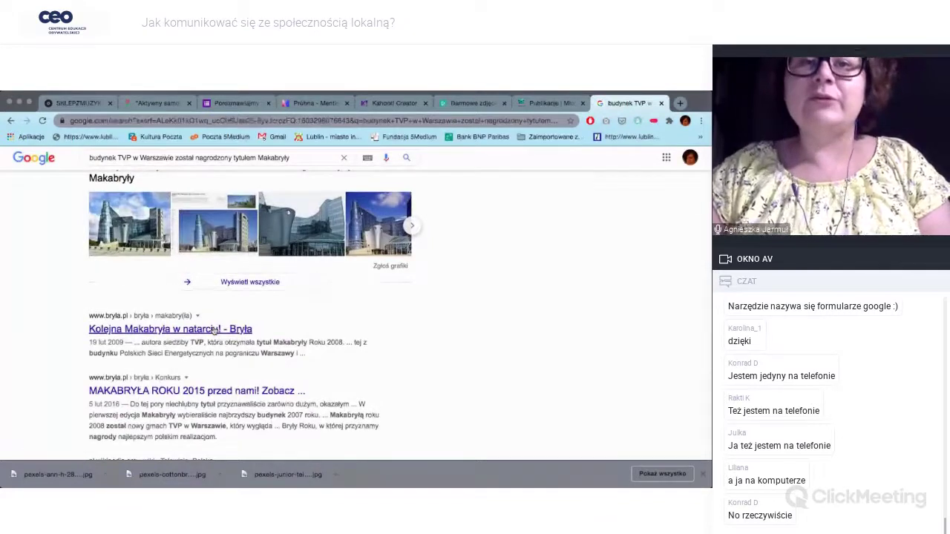
# Step: Return to the survey responses, review the chart for the oldest literary work on architecture and go back to the start of the summary
pyautogui.click(241, 104)
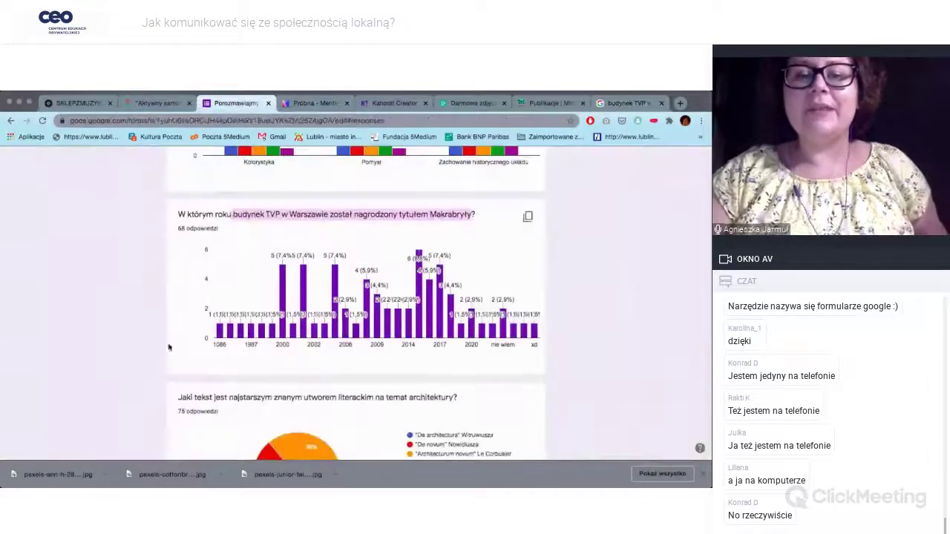
pyautogui.scroll(-3, 117, 394)
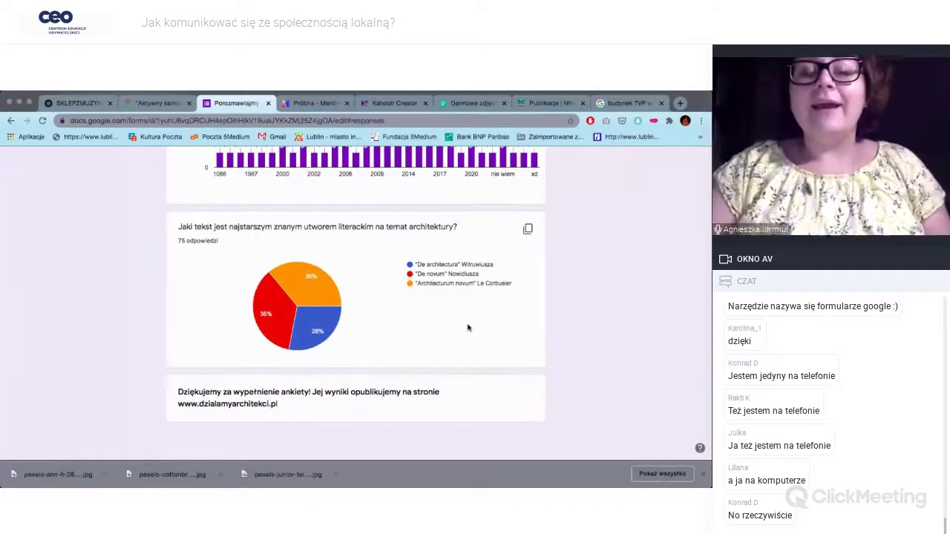
pyautogui.scroll(15, 533, 323)
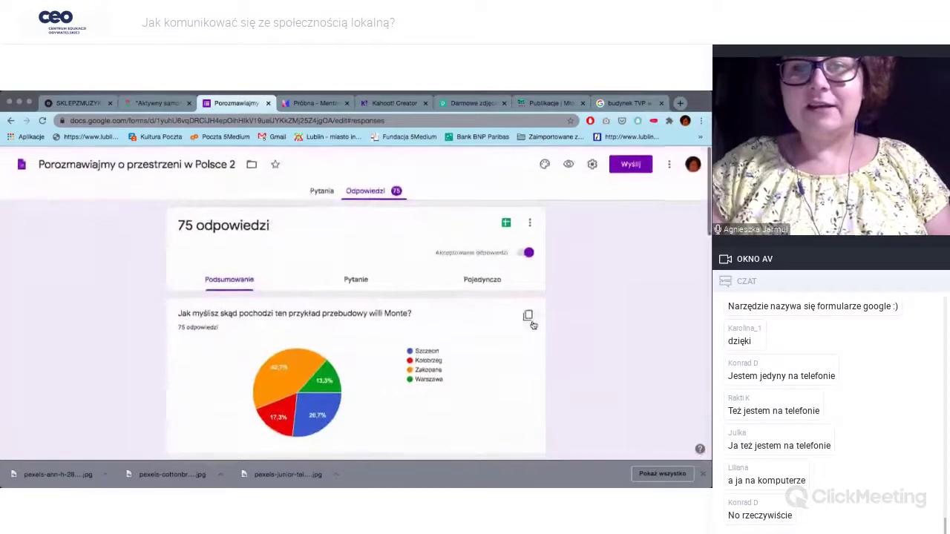
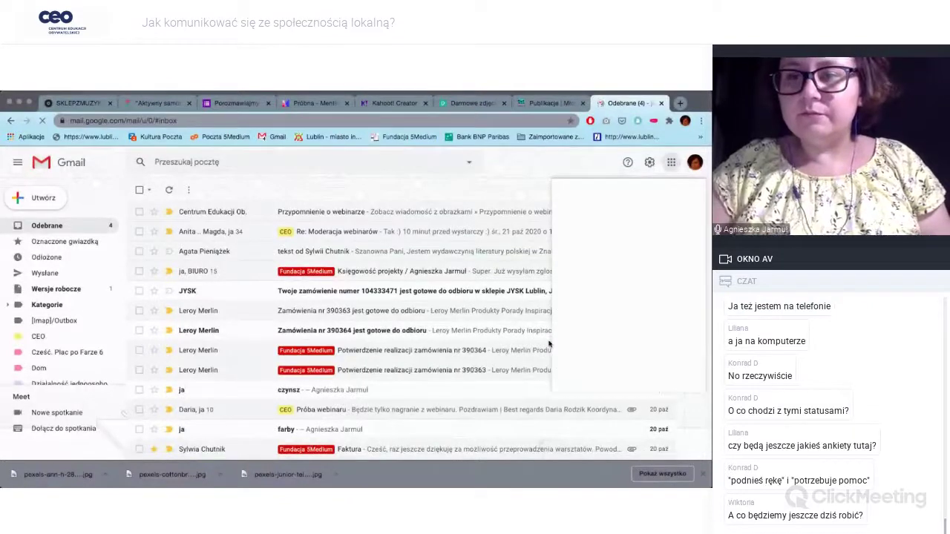
pyautogui.click(578, 304)
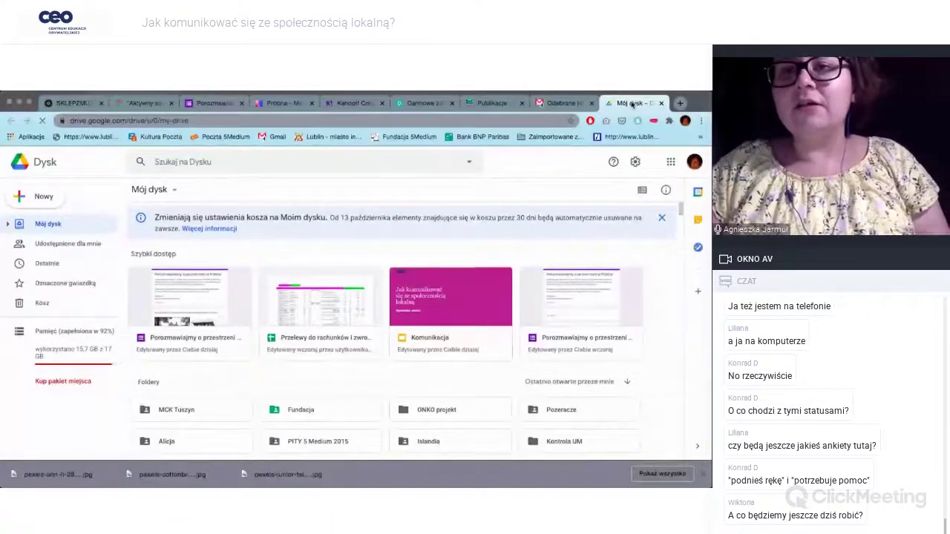
pyautogui.click(592, 103)
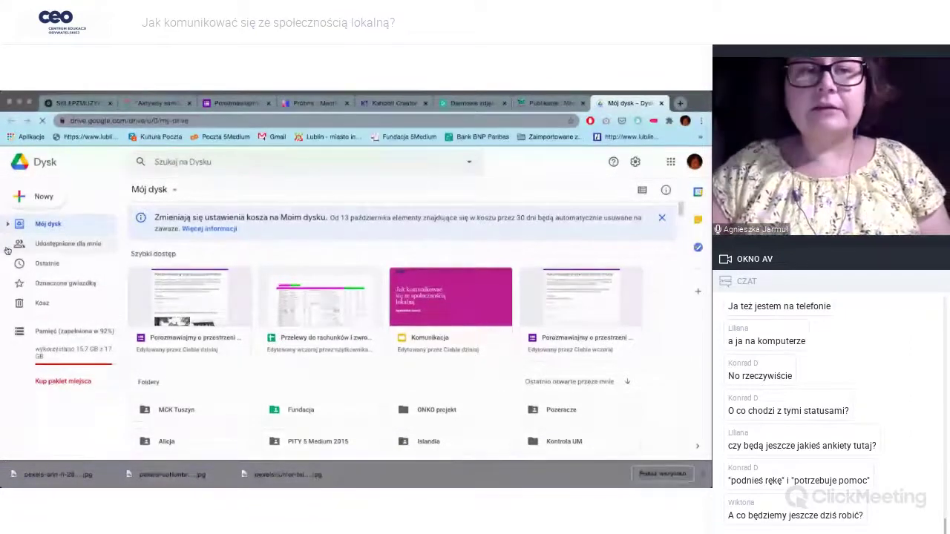
pyautogui.click(19, 201)
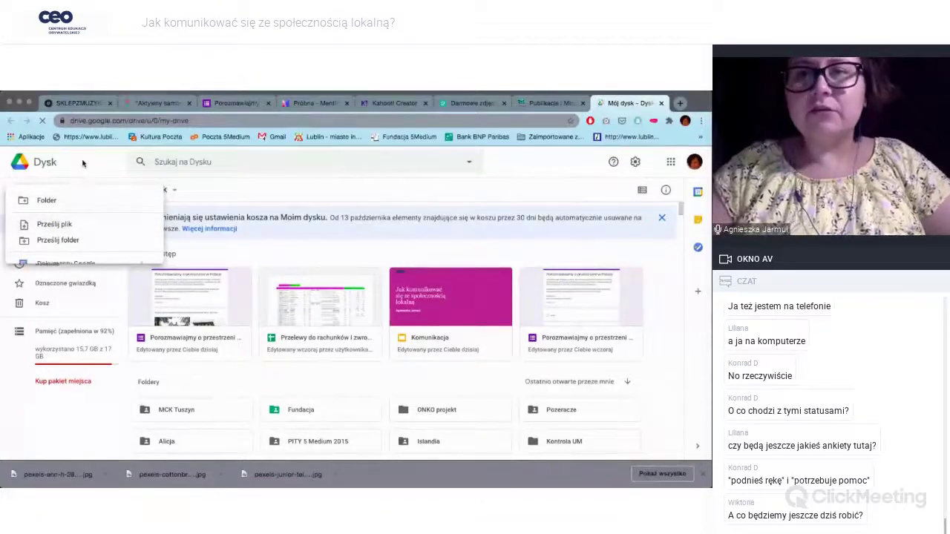
# Step: Open Gmail in a new browser tab, go from it to Google Drive and close the Gmail tab
pyautogui.click(680, 104)
pyautogui.click(276, 136)
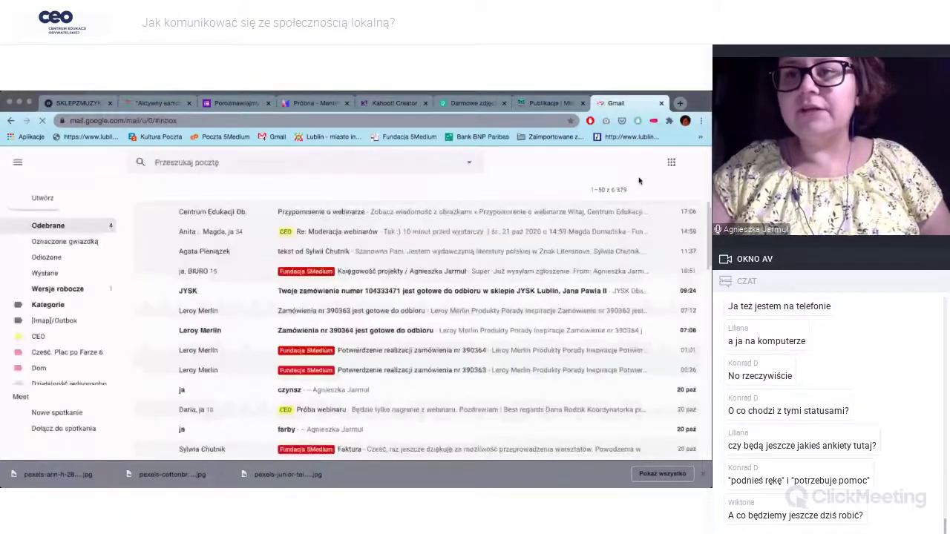
pyautogui.click(671, 162)
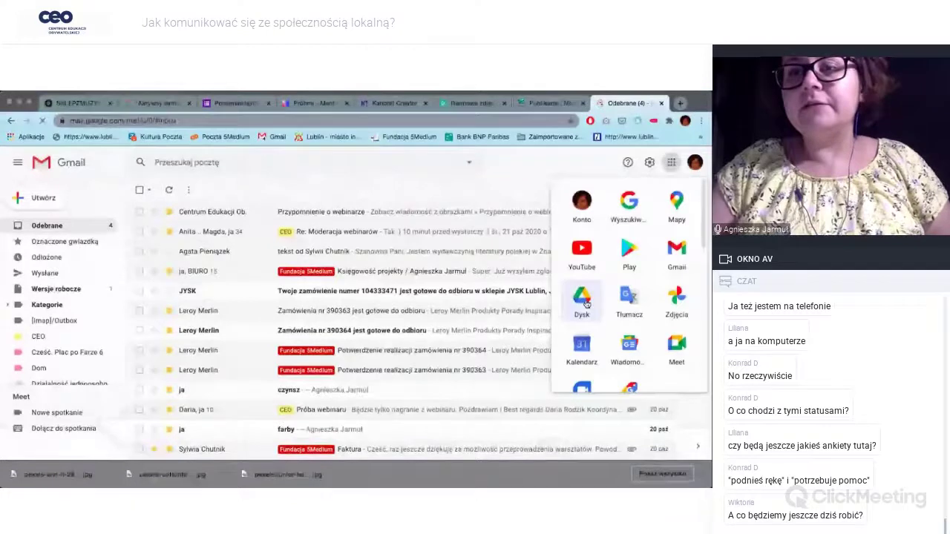
pyautogui.click(582, 299)
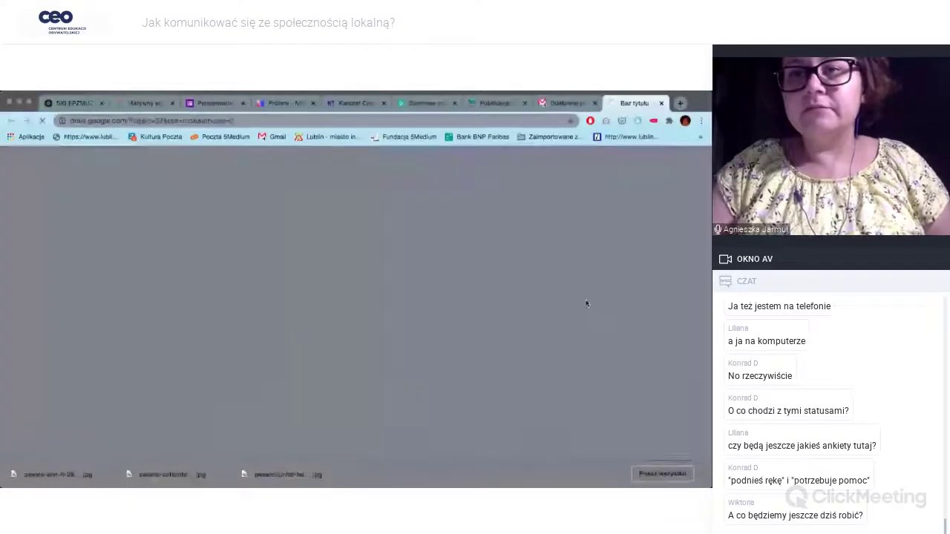
pyautogui.click(592, 105)
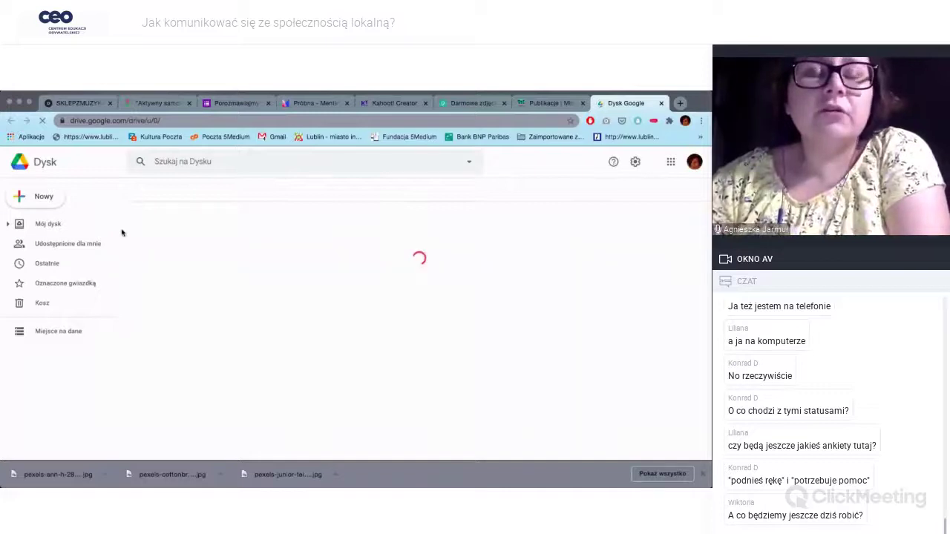
# Step: Open the Google Forms template gallery from Drive and look through the personal and work templates
pyautogui.click(21, 201)
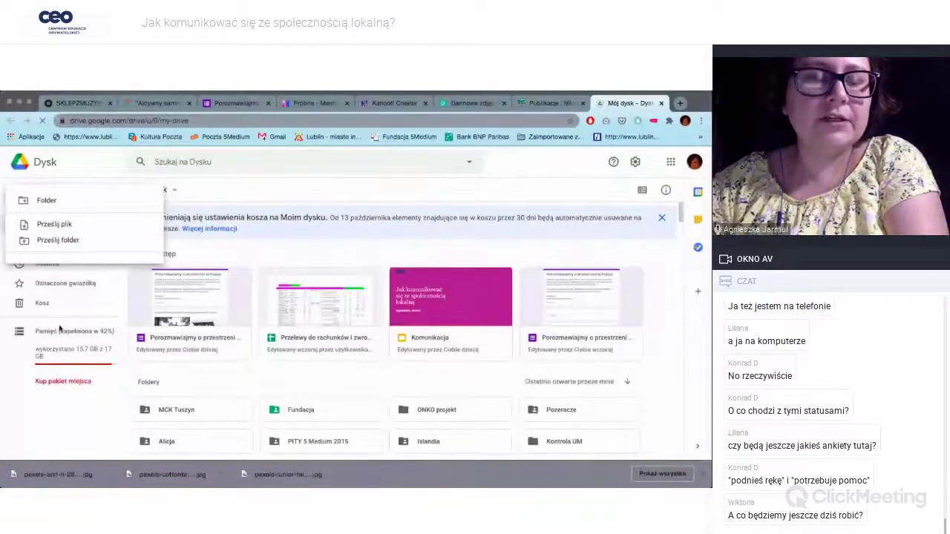
pyautogui.click(212, 190)
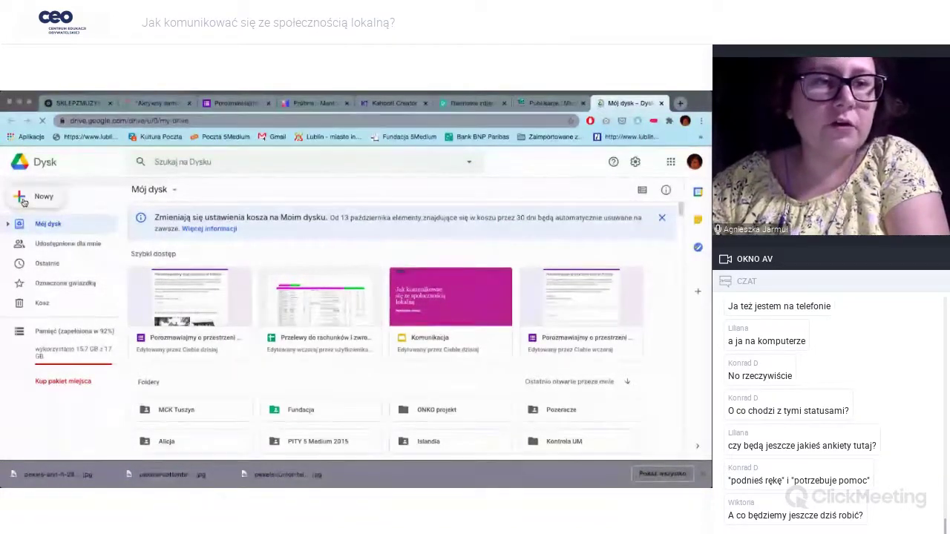
pyautogui.click(24, 200)
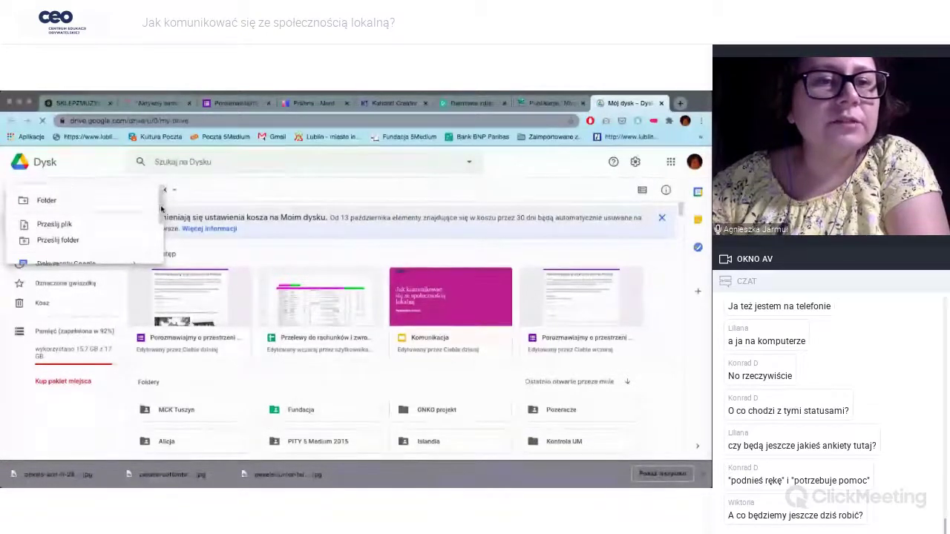
pyautogui.scroll(-1, 89, 230)
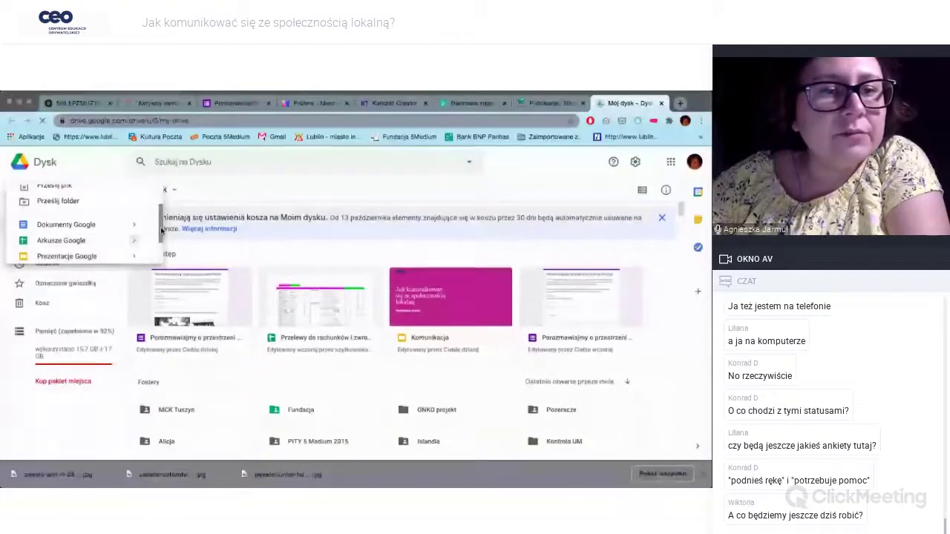
pyautogui.scroll(-2, 148, 244)
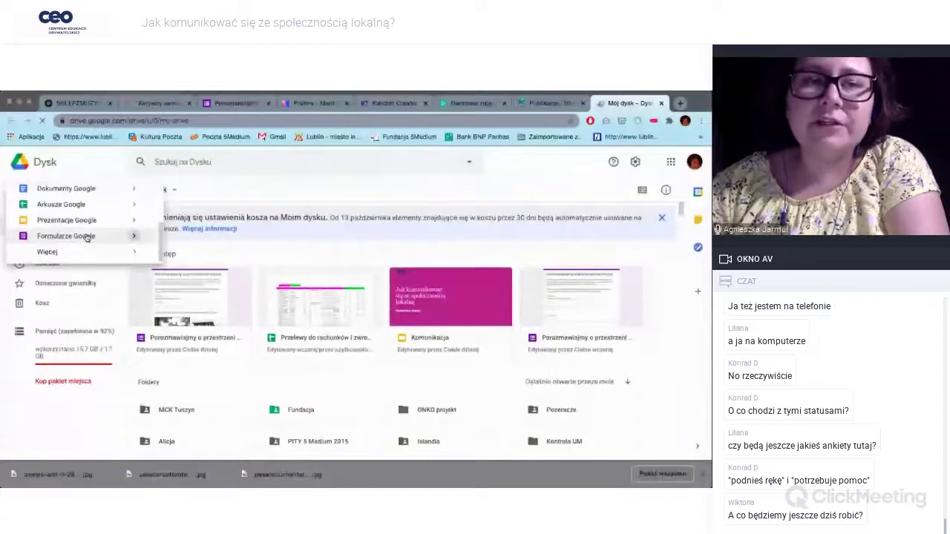
pyautogui.moveTo(134, 238)
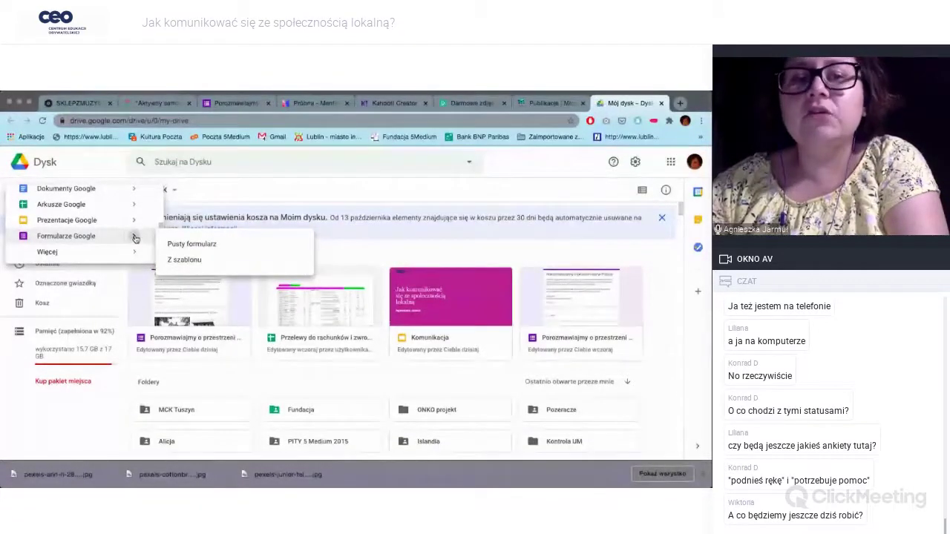
pyautogui.click(217, 261)
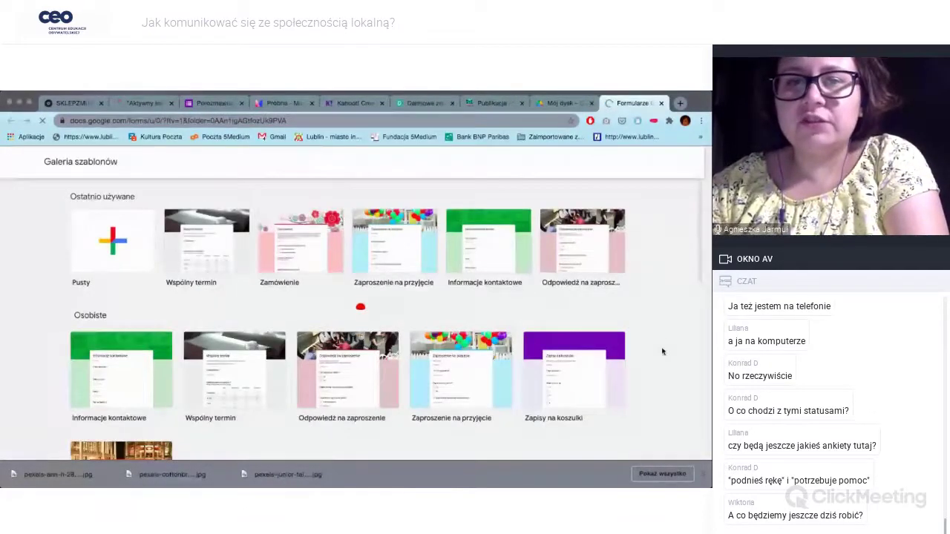
pyautogui.scroll(-2, 662, 352)
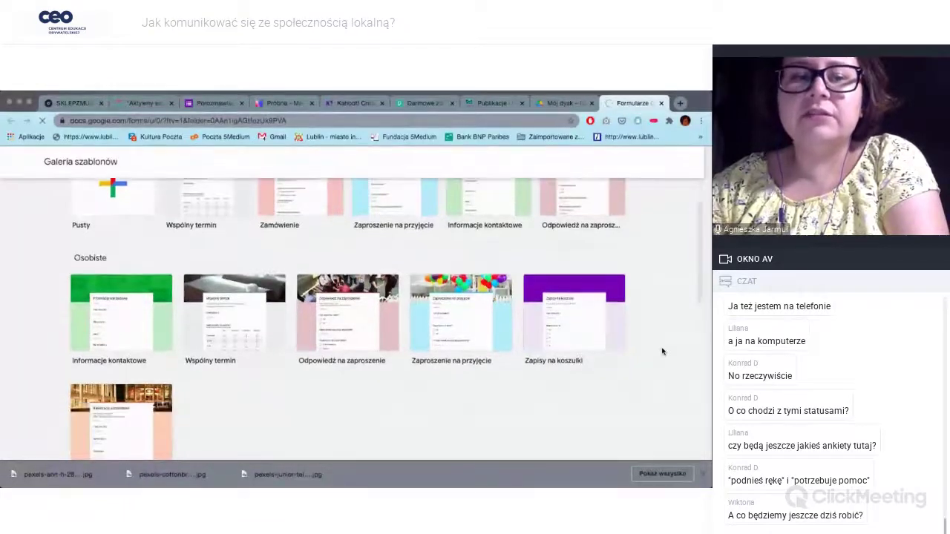
pyautogui.scroll(-1, 663, 352)
pyautogui.scroll(-2, 663, 352)
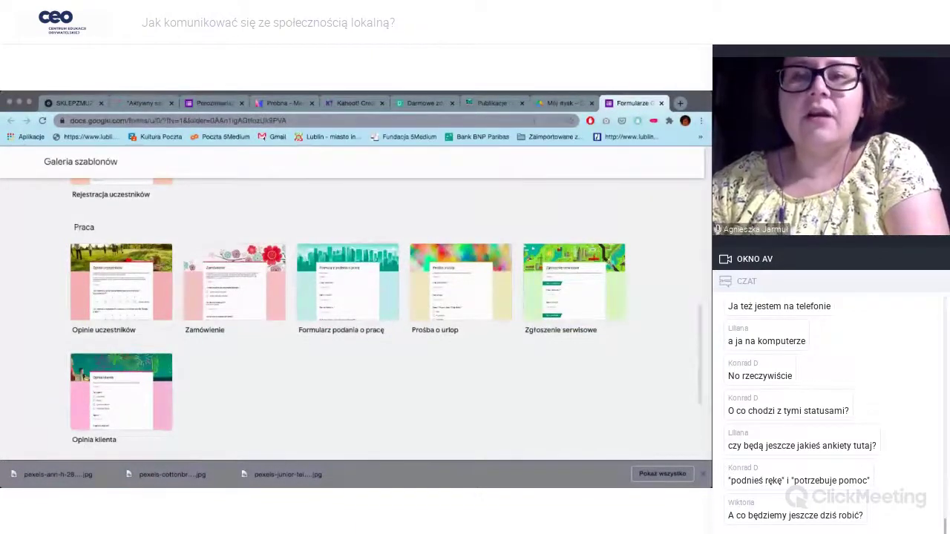
# Step: Return to My Drive and create a blank Google Form
pyautogui.click(561, 104)
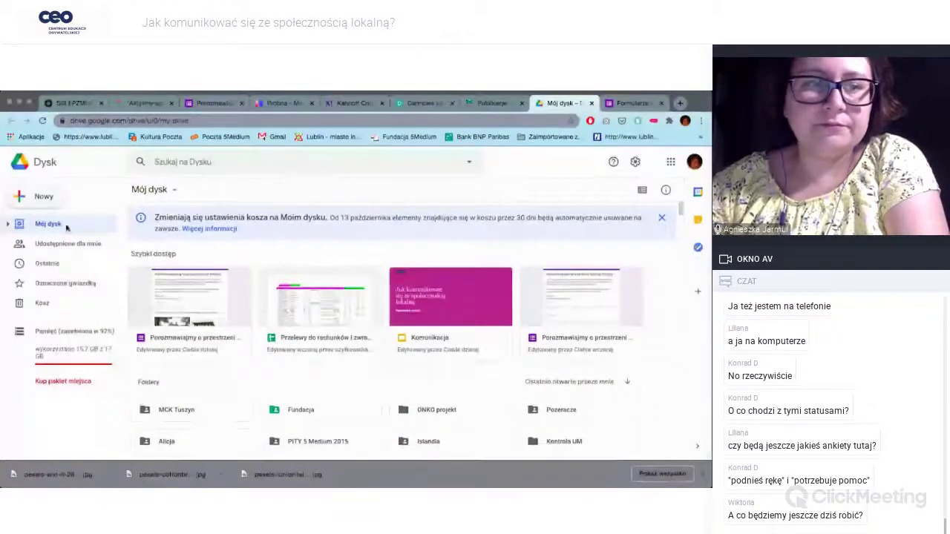
pyautogui.click(38, 196)
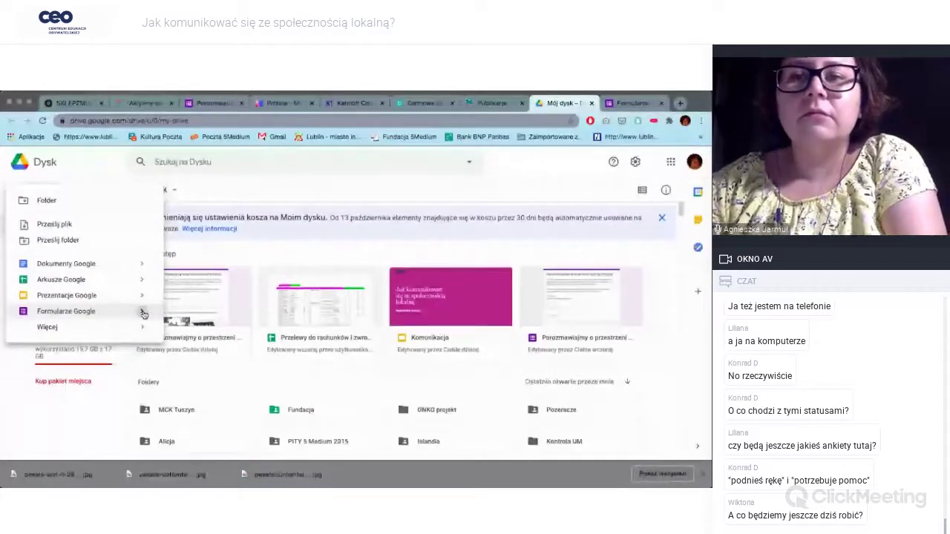
pyautogui.moveTo(143, 314)
pyautogui.click(186, 316)
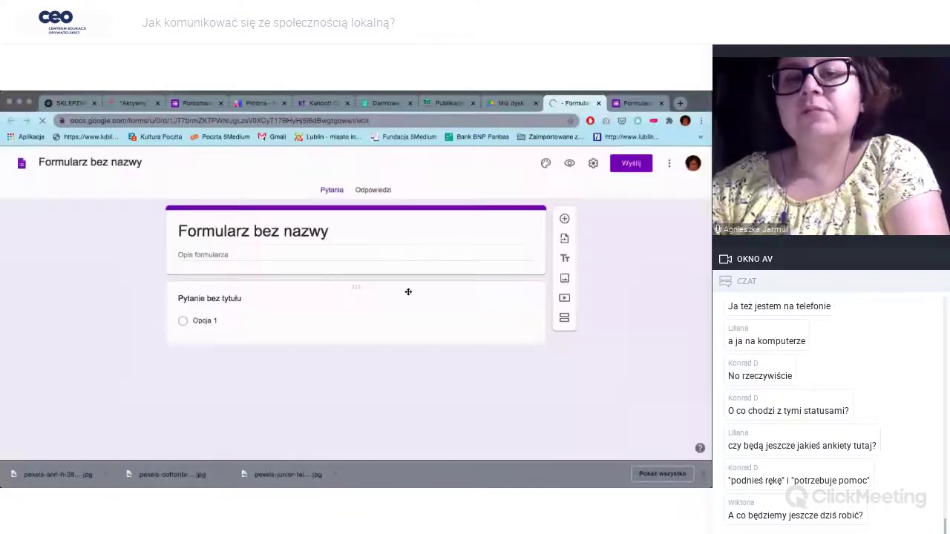
# Step: Title the new form "Próbna ankieta" and go to its description
pyautogui.click(408, 292)
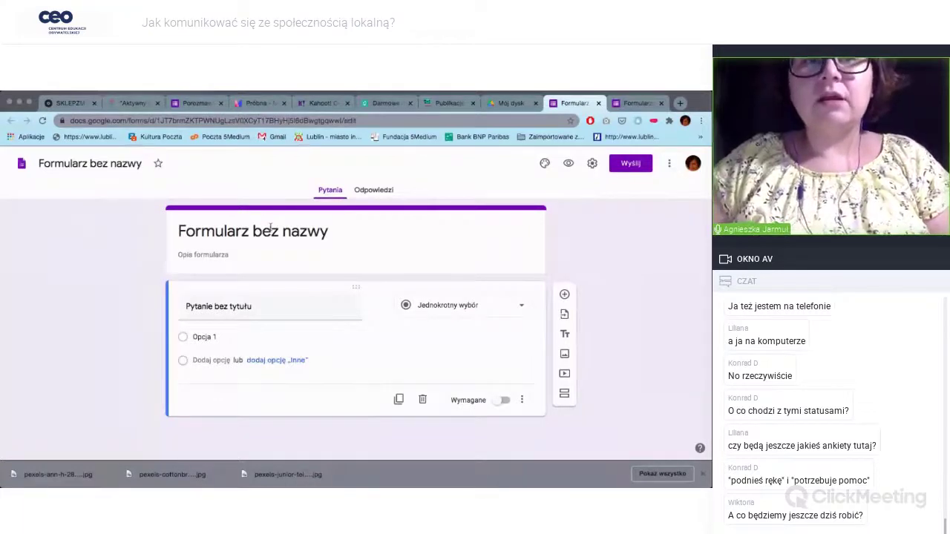
pyautogui.click(271, 228)
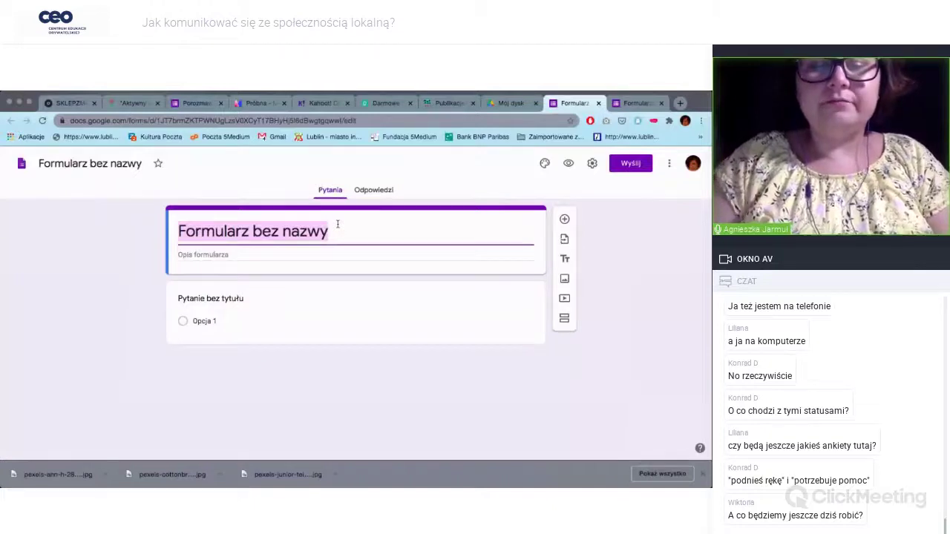
pyautogui.write('Próbna a')
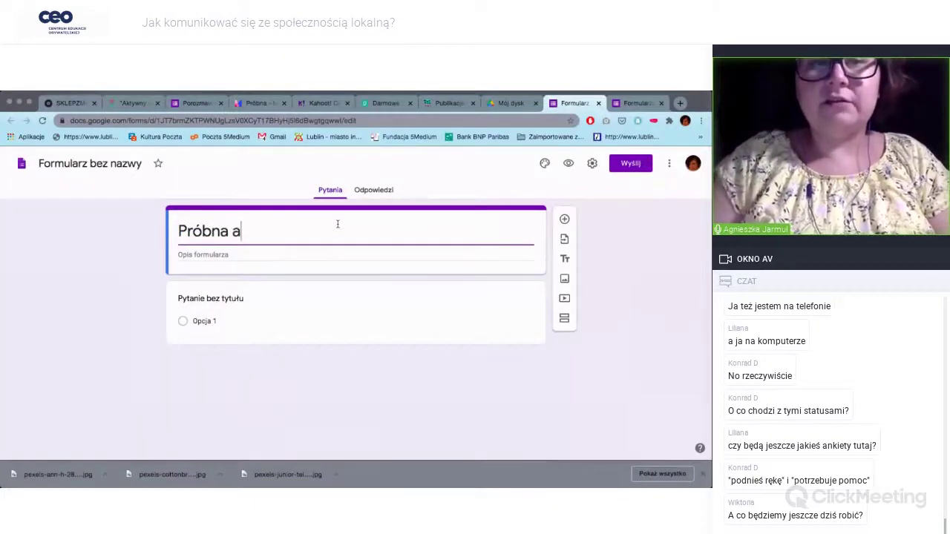
pyautogui.write('nkieta')
pyautogui.click(214, 257)
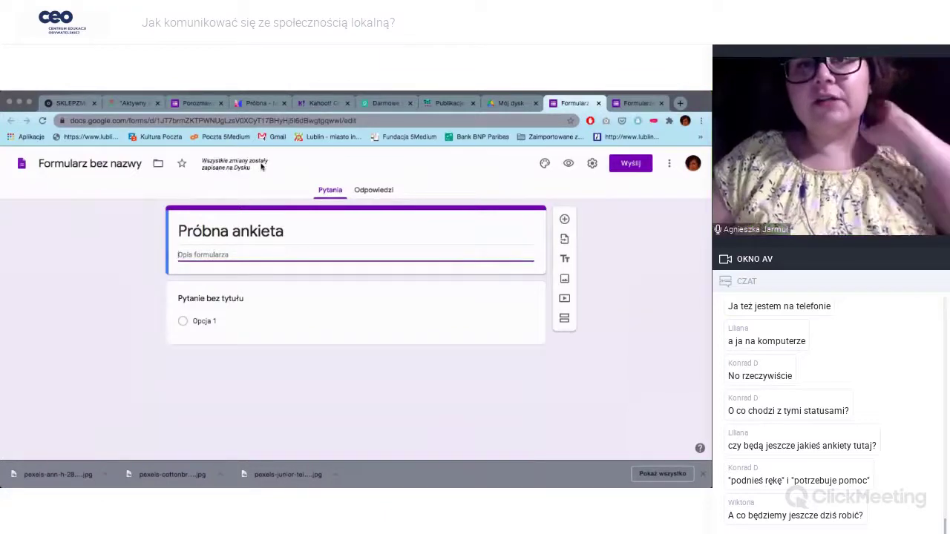
# Step: Open the respondent preview of the "Porozmawiajmy o przestrzeni w Polsce" survey and close the survey's responses tab
pyautogui.click(199, 104)
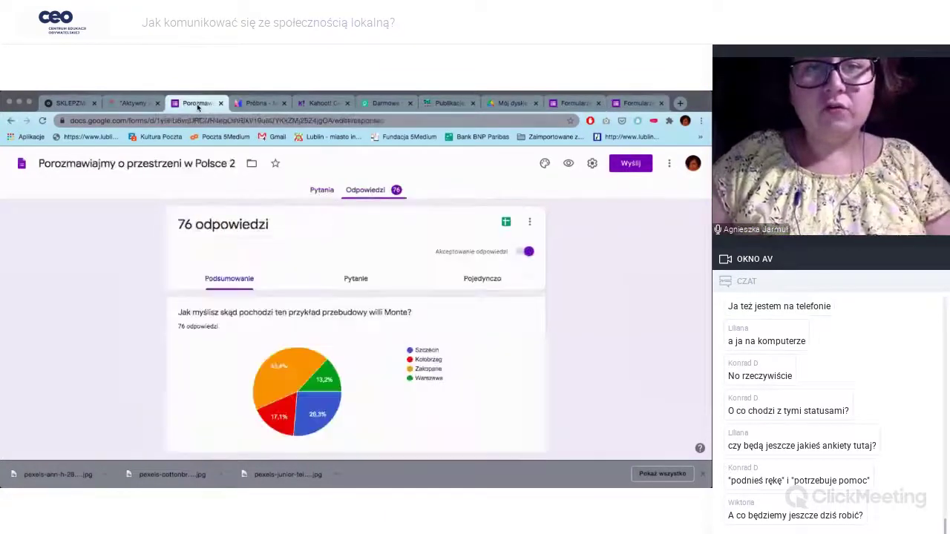
pyautogui.click(567, 164)
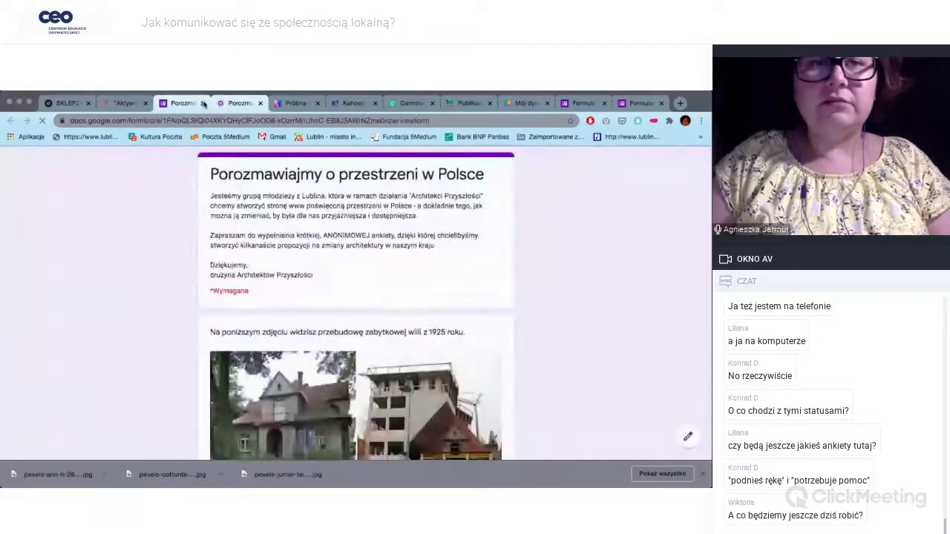
pyautogui.click(204, 104)
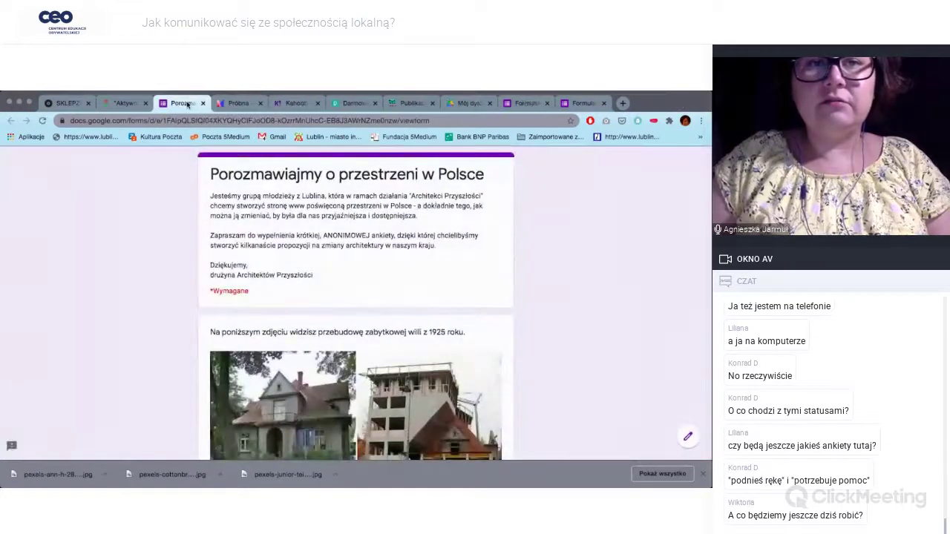
# Step: Place the survey preview tab beside the new form's tab and highlight the first paragraph of the survey's introduction
pyautogui.click(204, 104)
pyautogui.hotkey('ctrl', 'shift', 't')
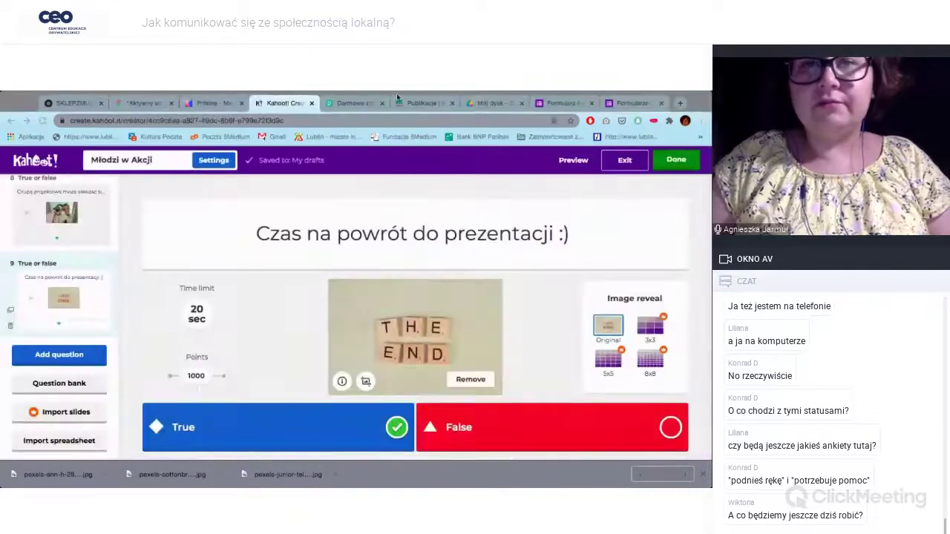
pyautogui.click(499, 103)
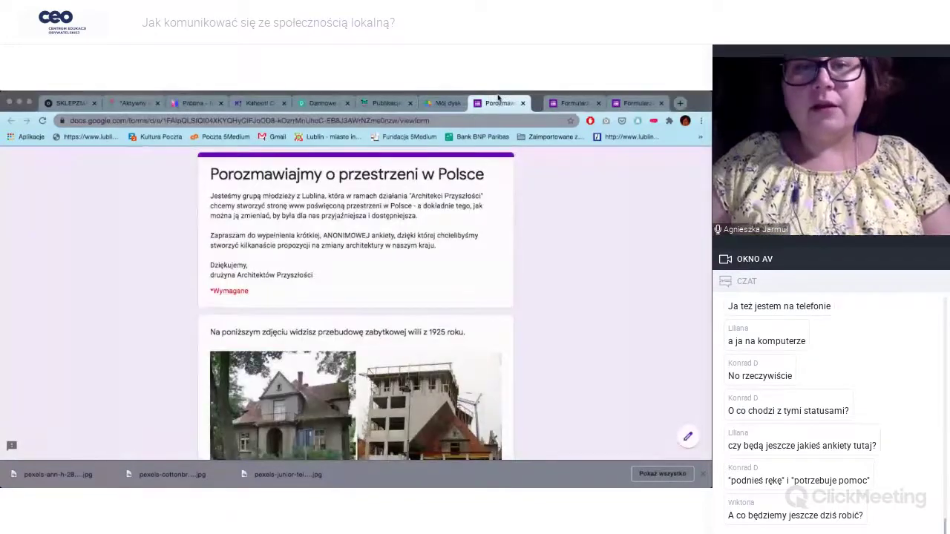
pyautogui.moveTo(499, 97); pyautogui.dragTo(505, 99)
pyautogui.moveTo(212, 194); pyautogui.dragTo(434, 232)
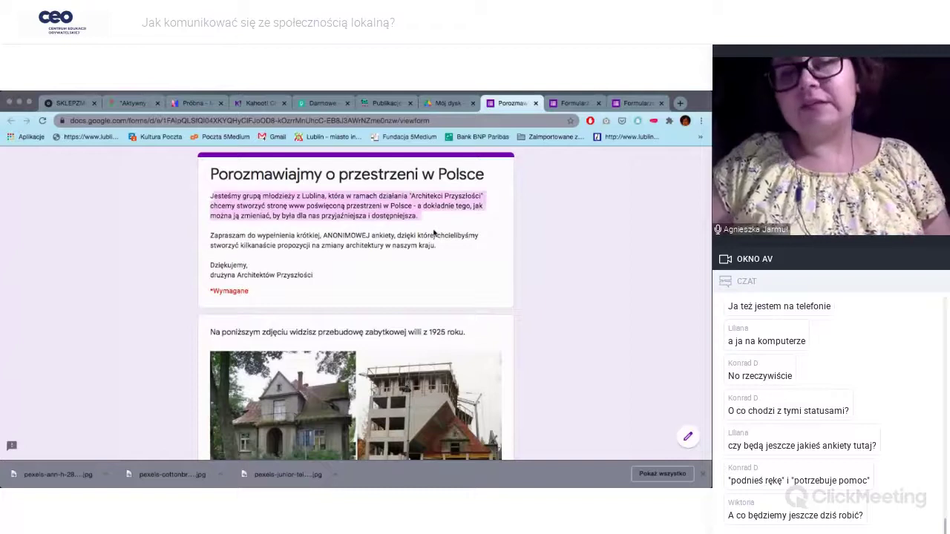
pyautogui.click(370, 239)
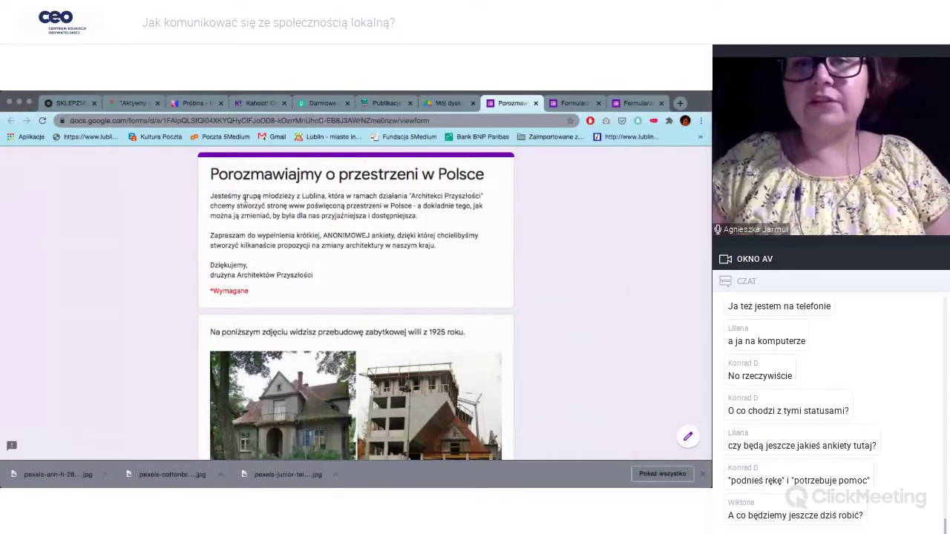
# Step: Return to the new form and enter the placeholder description "Tralalaklsklsakladkla"
pyautogui.click(573, 103)
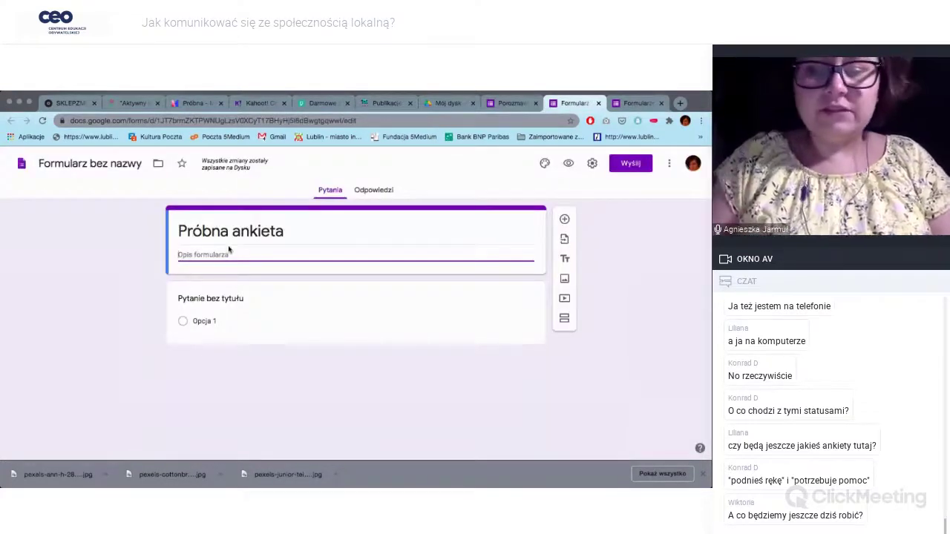
pyautogui.write('T')
pyautogui.write('laklksakladkla')
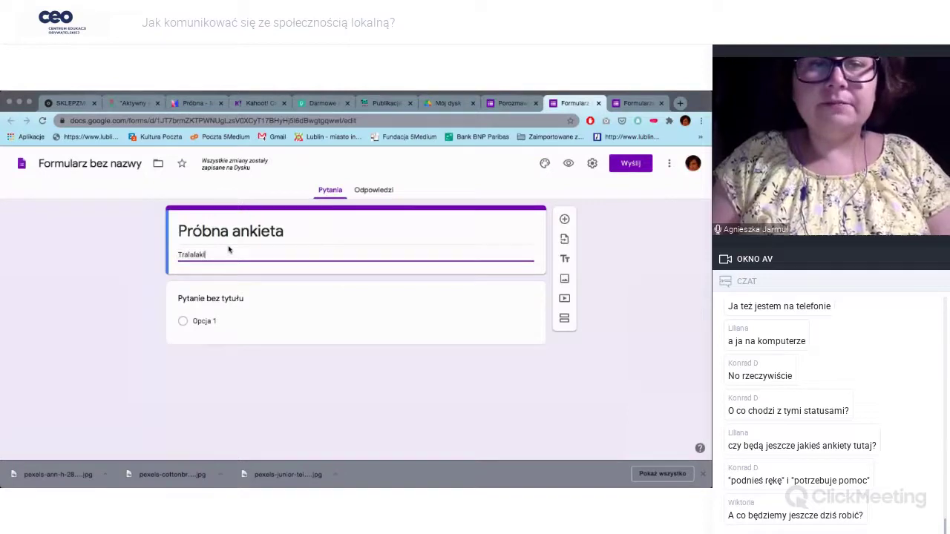
pyautogui.click(106, 307)
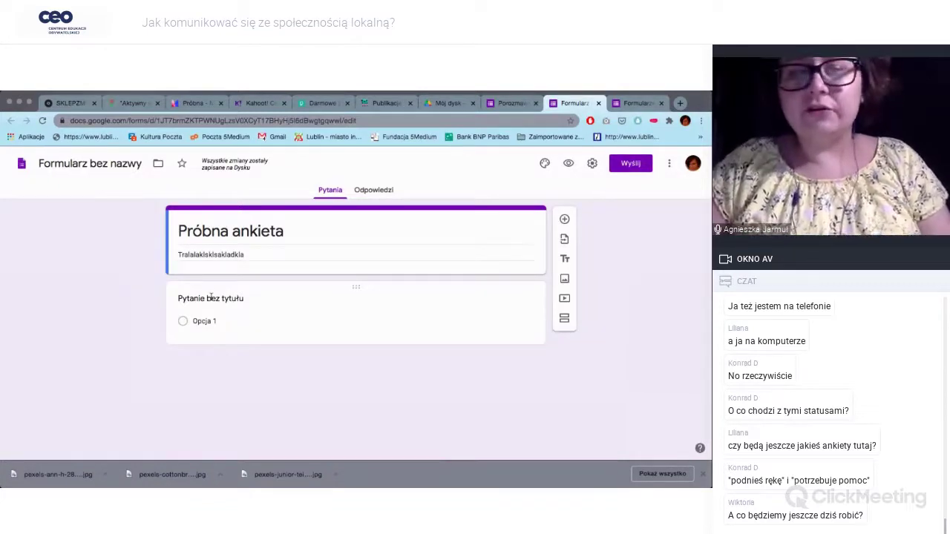
# Step: Replace the untitled question's text with "Jaki lubisz kolor?"
pyautogui.click(211, 298)
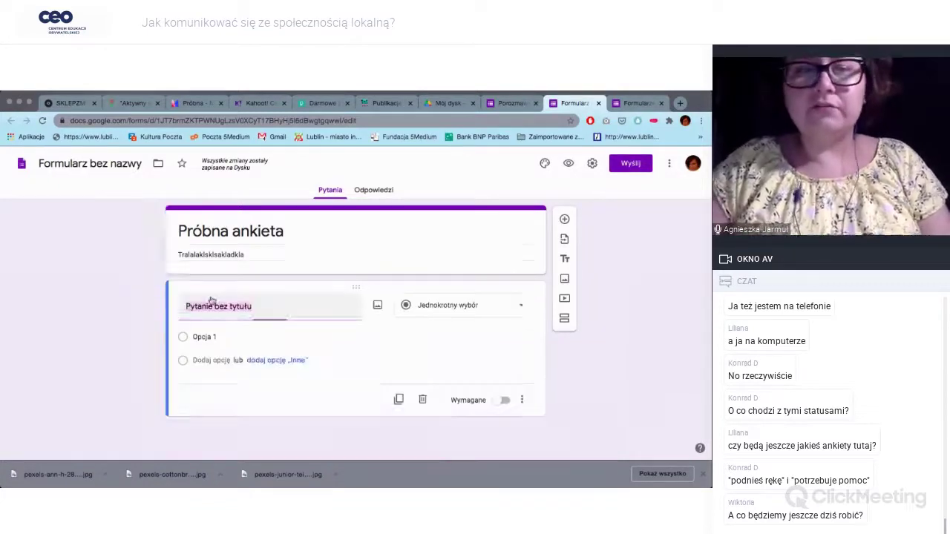
pyautogui.click(96, 343)
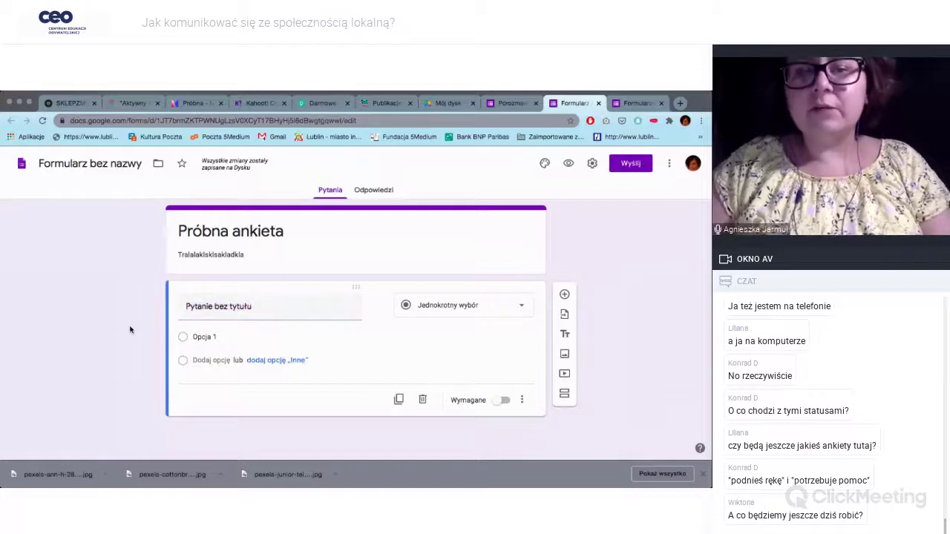
pyautogui.click(185, 306)
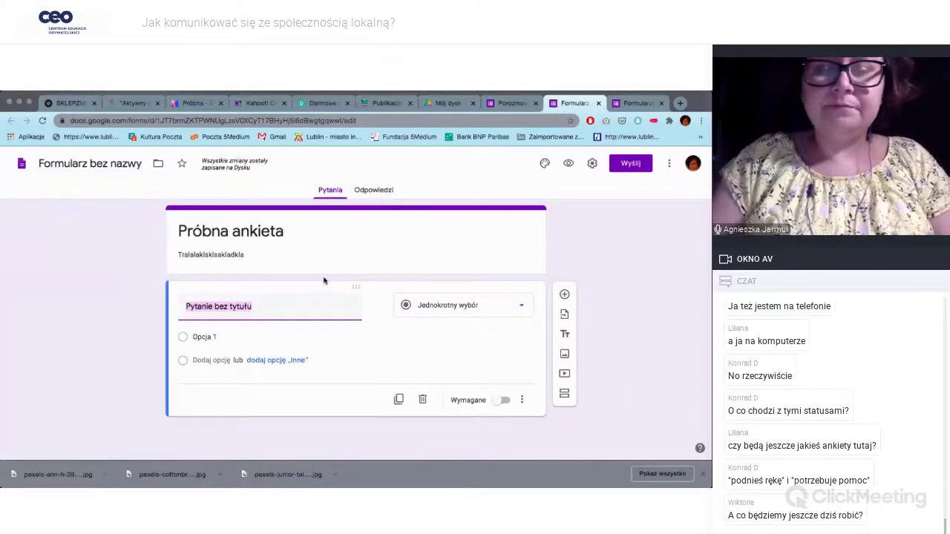
pyautogui.write('Jaki lubisz kolor?')
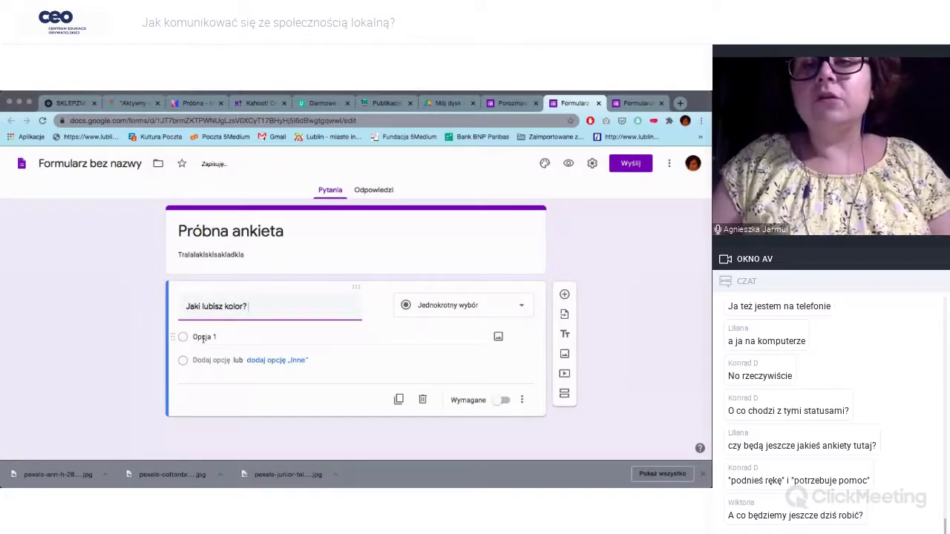
# Step: Review the available answer types for the colour question and choose "Jednokrotny wybór"
pyautogui.click(496, 309)
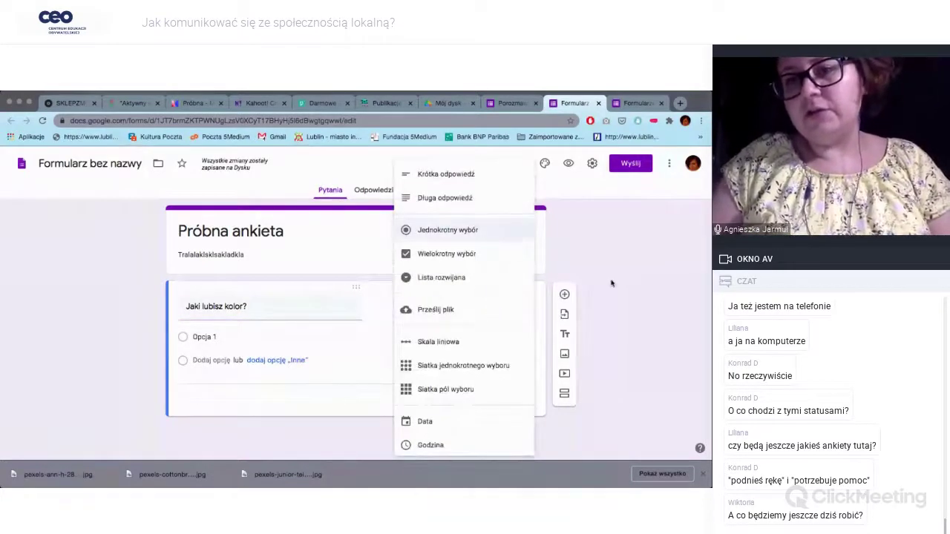
pyautogui.click(612, 283)
pyautogui.click(482, 309)
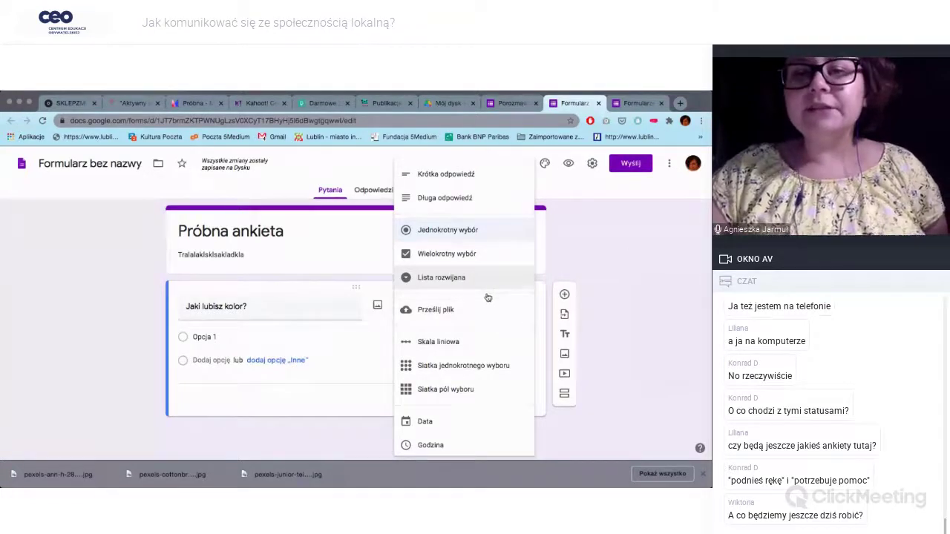
pyautogui.click(471, 230)
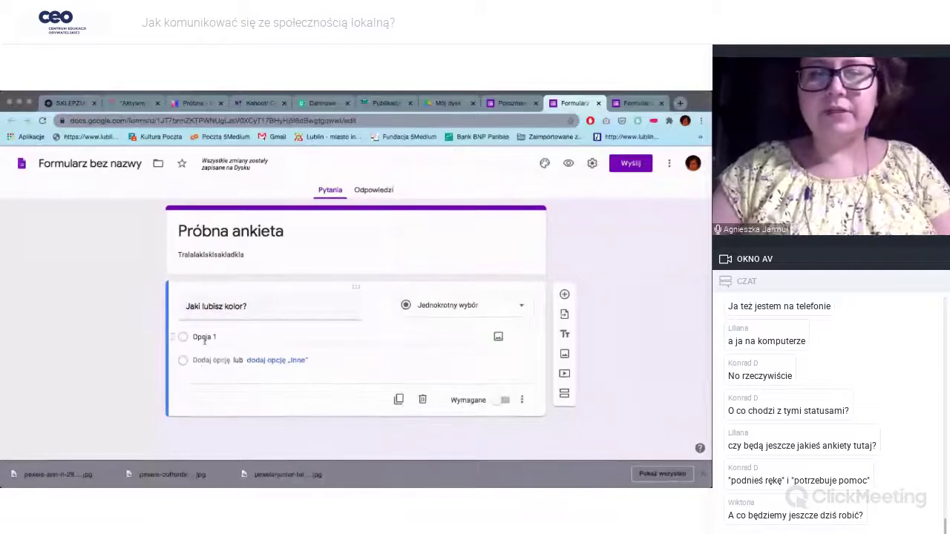
# Step: Set the colour question's first answer option to "Czerwony"
pyautogui.click(233, 329)
pyautogui.write('Z')
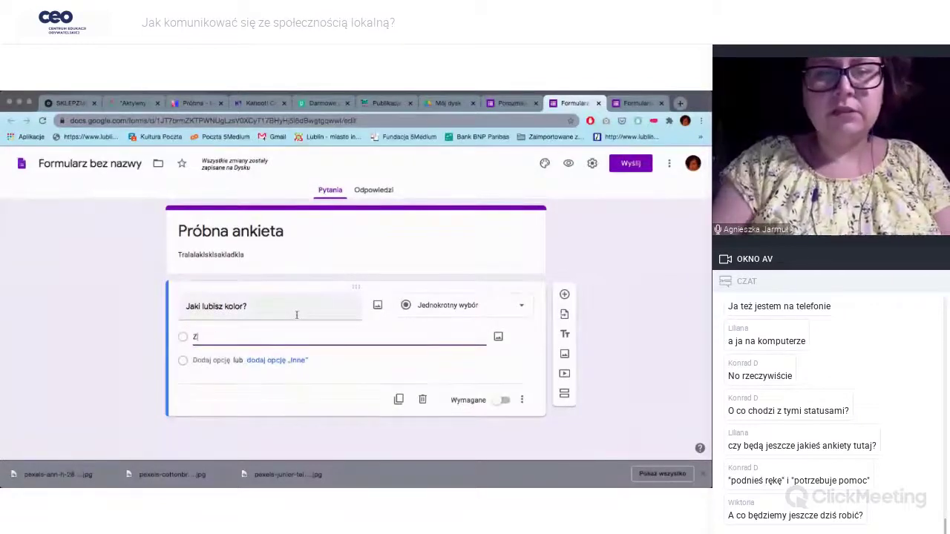
pyautogui.write('ielon')
pyautogui.press('BackSpace')
pyautogui.press('BackSpace')
pyautogui.press('BackSpace')
pyautogui.press('BackSpace')
pyautogui.press('BackSpace')
pyautogui.press('BackSpace')
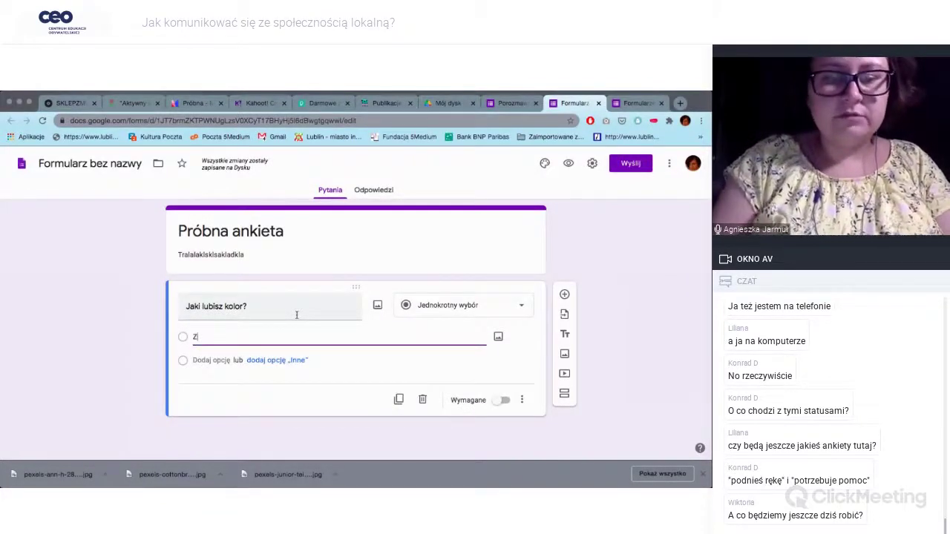
pyautogui.write('Czerwony')
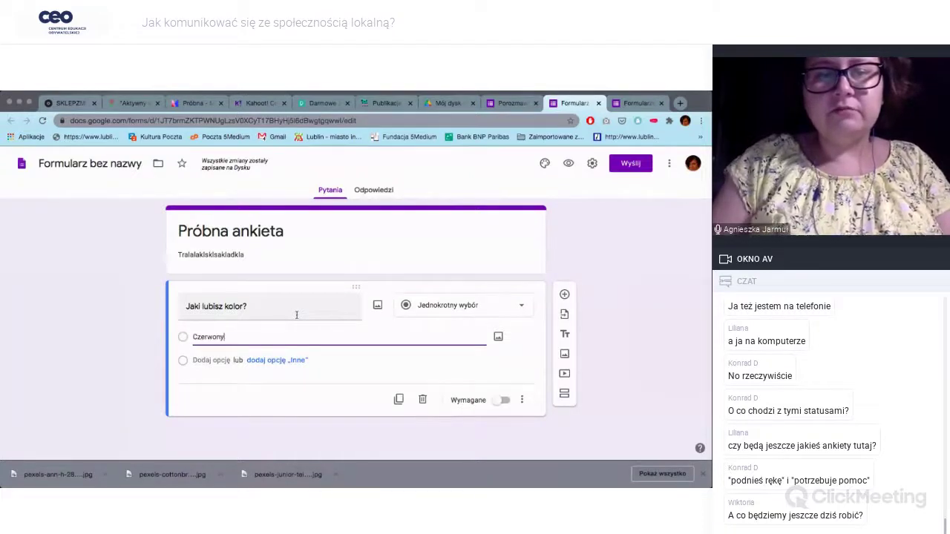
# Step: Add the answer options "Zielony" and "Niebieski" to the colour question
pyautogui.click(208, 360)
pyautogui.write('Ziel')
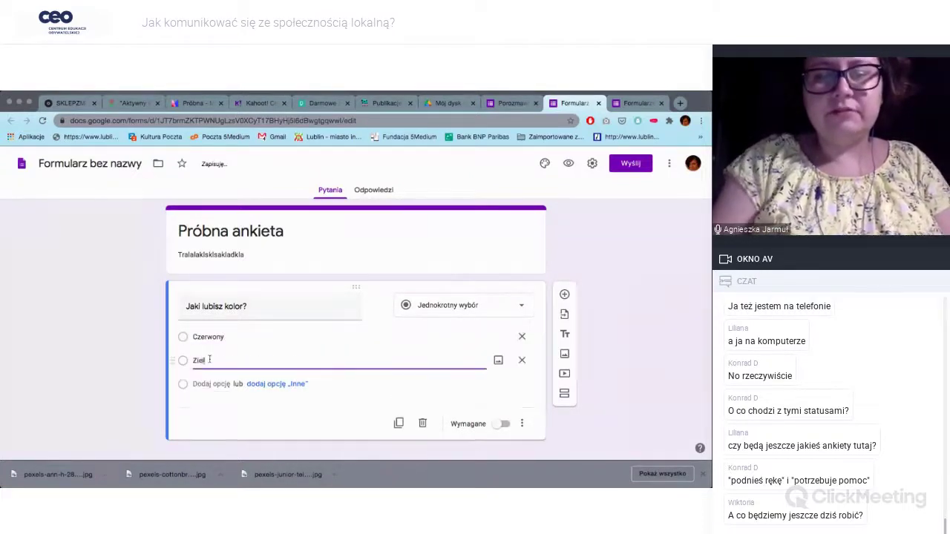
pyautogui.write('ony')
pyautogui.click(205, 383)
pyautogui.write('Niebieski')
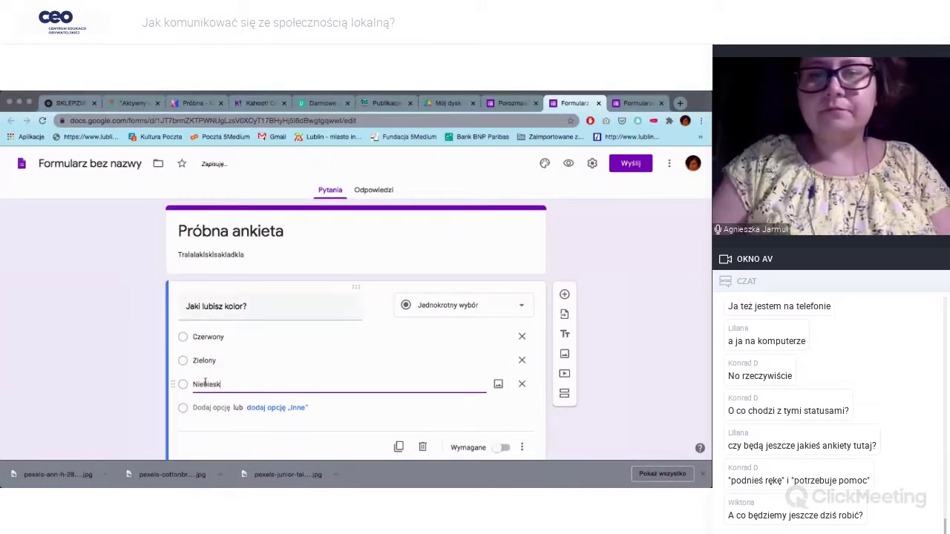
pyautogui.click(118, 389)
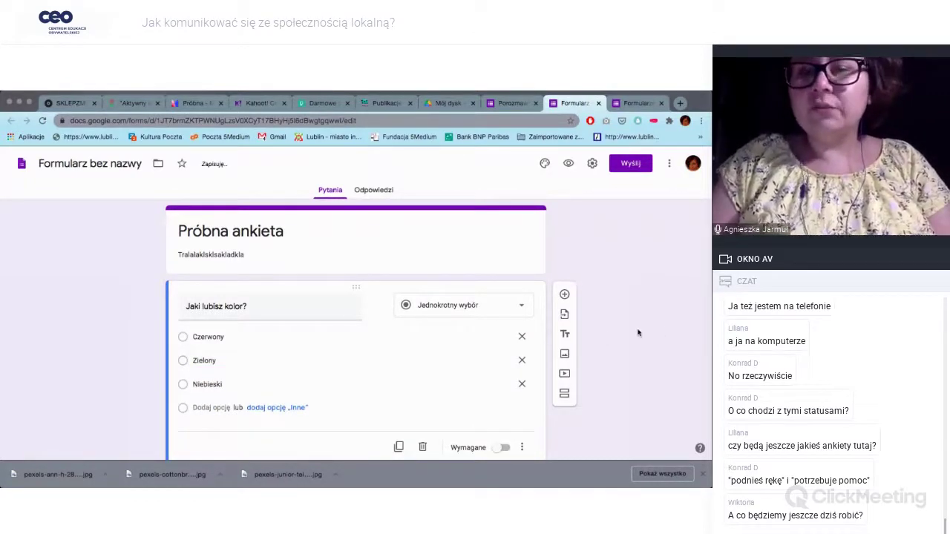
# Step: Make answering the question "Jaki lubisz kolor?" required, trying the setting on and off before leaving it enabled
pyautogui.scroll(-1, 637, 334)
pyautogui.scroll(1, 638, 333)
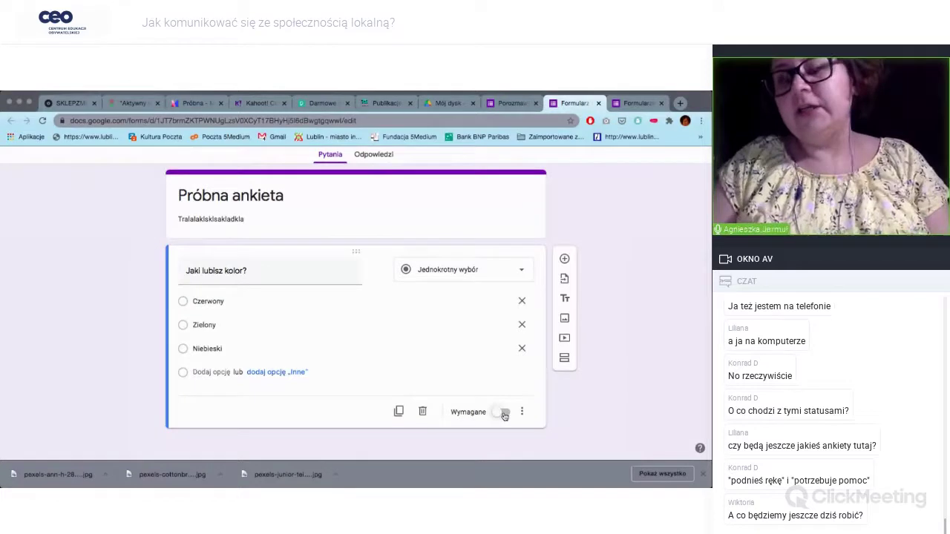
pyautogui.click(504, 414)
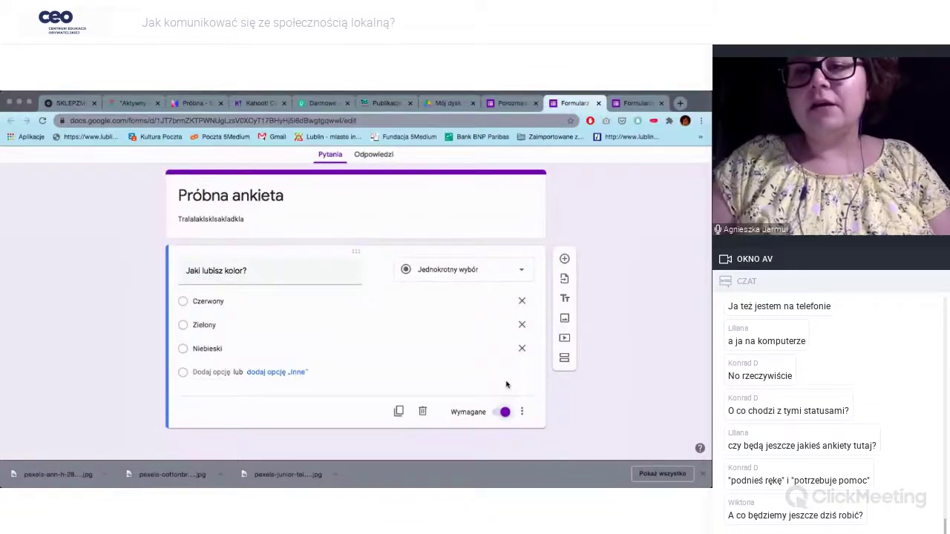
pyautogui.click(504, 412)
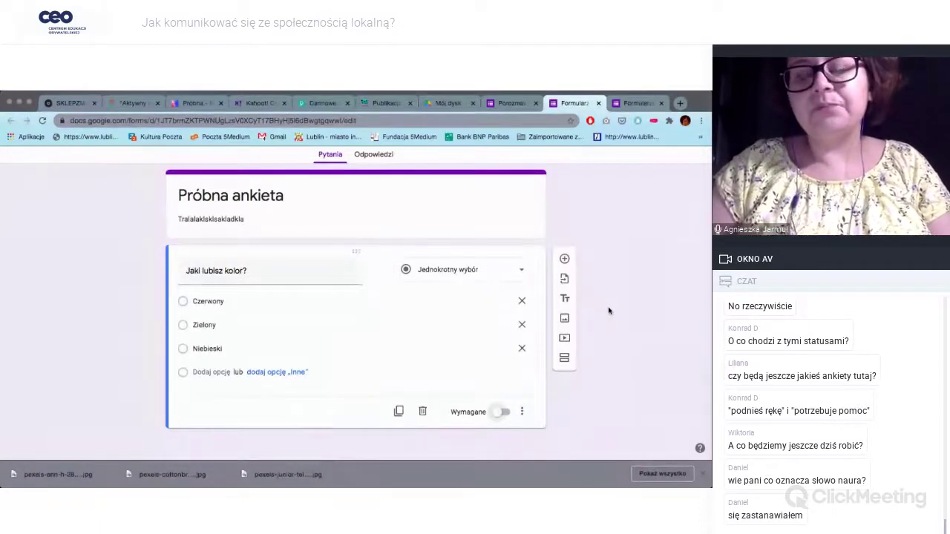
pyautogui.click(503, 412)
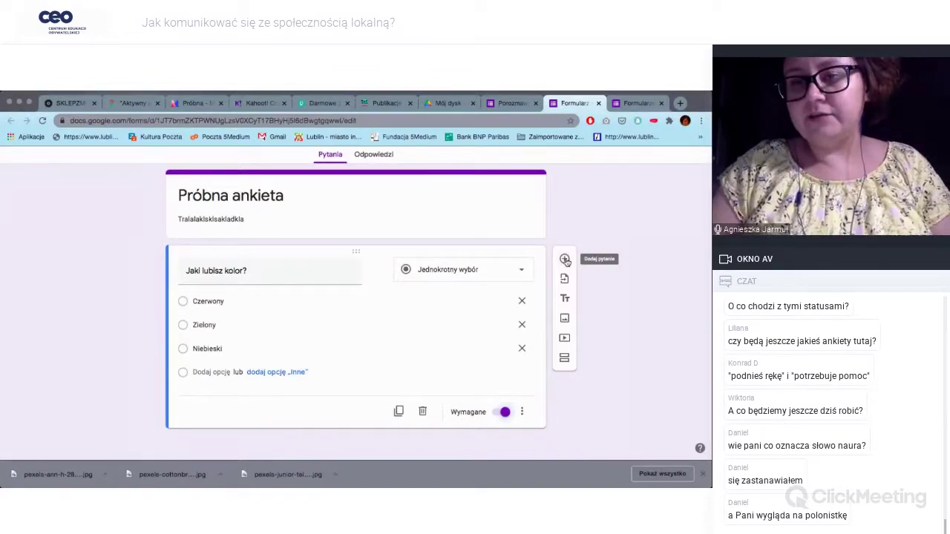
# Step: Add a blank question below the colour question and duplicate the colour question with its answer options
pyautogui.click(565, 260)
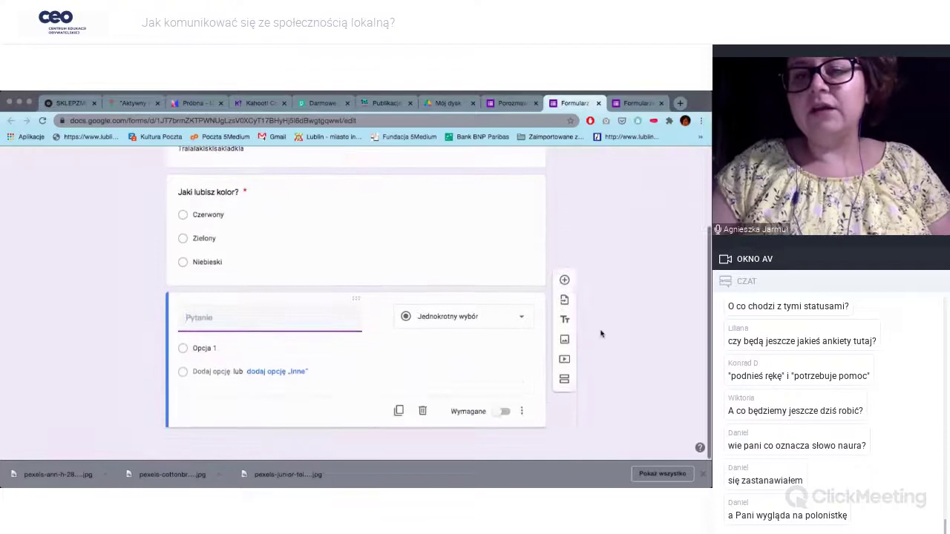
pyautogui.click(418, 251)
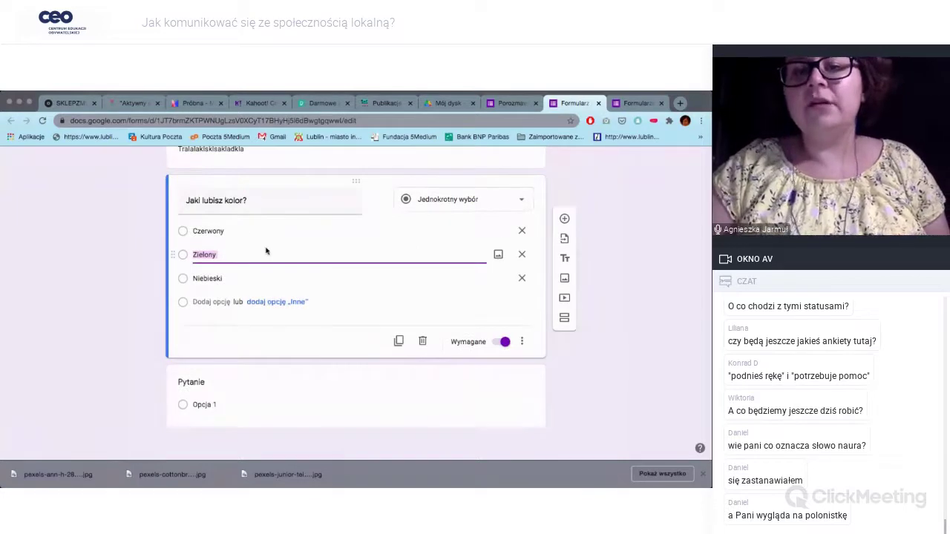
pyautogui.click(399, 342)
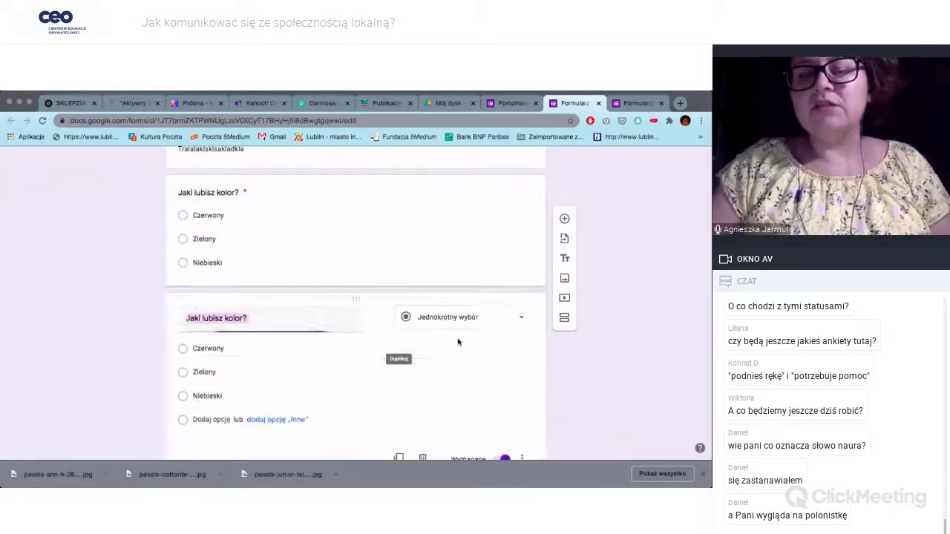
# Step: Replace the duplicated question's text with "Jakiego koloru nie lubisz?"
pyautogui.click(225, 318)
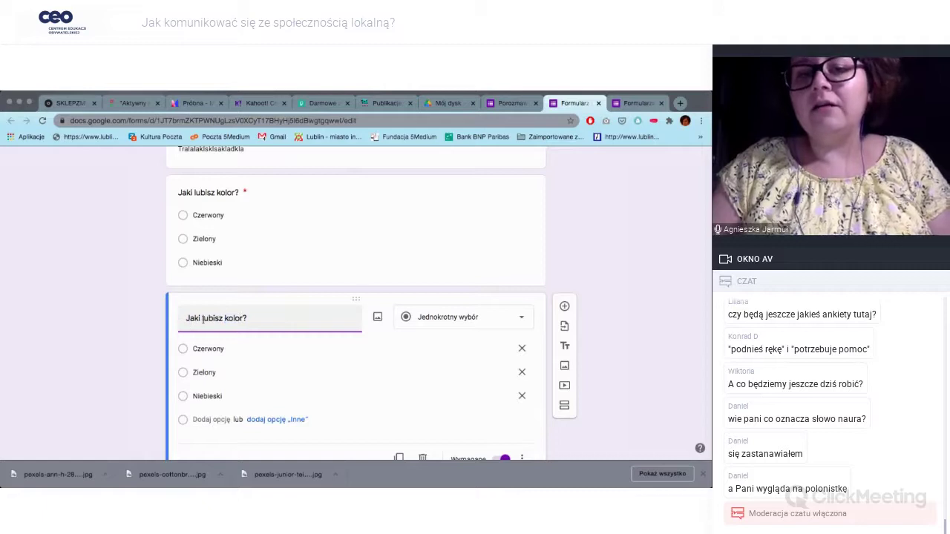
pyautogui.moveTo(250, 318); pyautogui.dragTo(179, 318)
pyautogui.write('Jak')
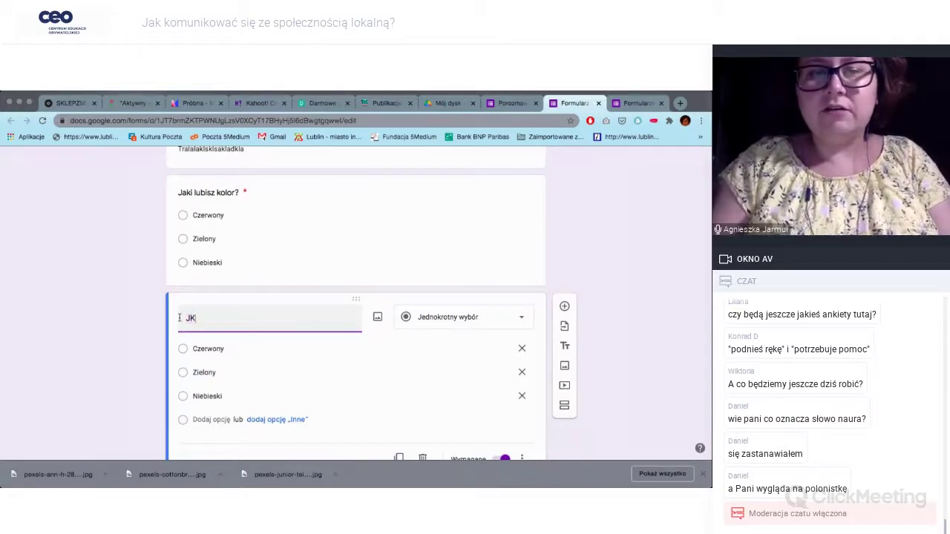
pyautogui.press('BackSpace')
pyautogui.press('BackSpace')
pyautogui.write('akigego')
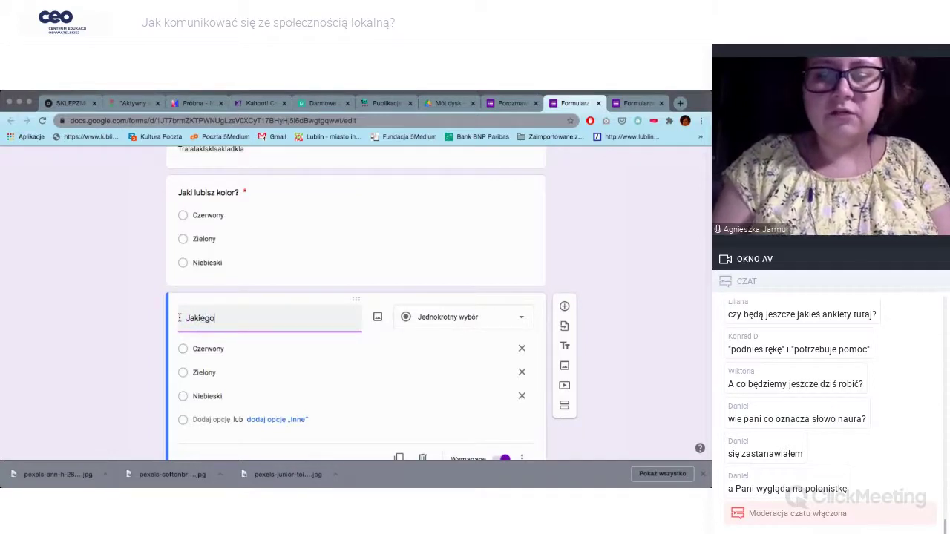
pyautogui.write(' koloru ni')
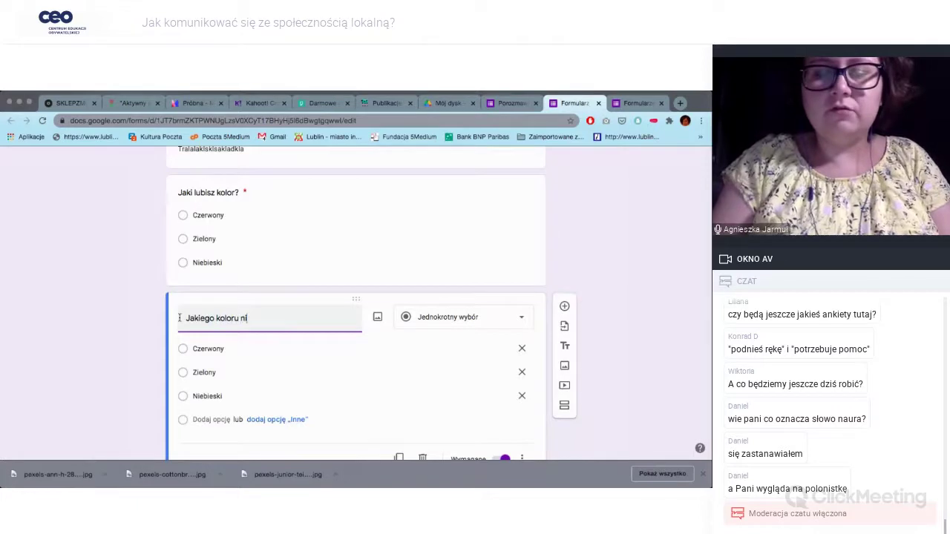
pyautogui.write('e lubisz?')
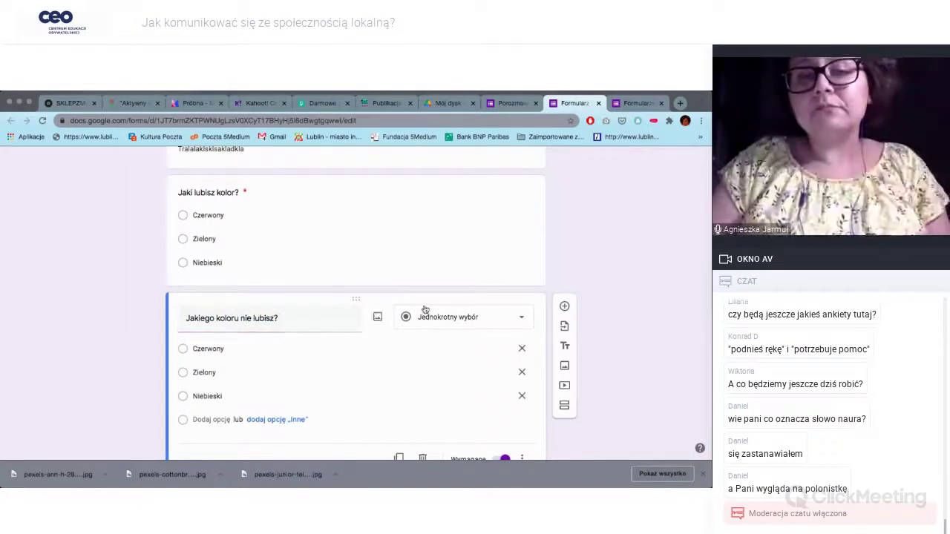
# Step: Change the answer type of "Jakiego koloru nie lubisz?" to "Wielokrotny wybór"
pyautogui.scroll(-1, 422, 312)
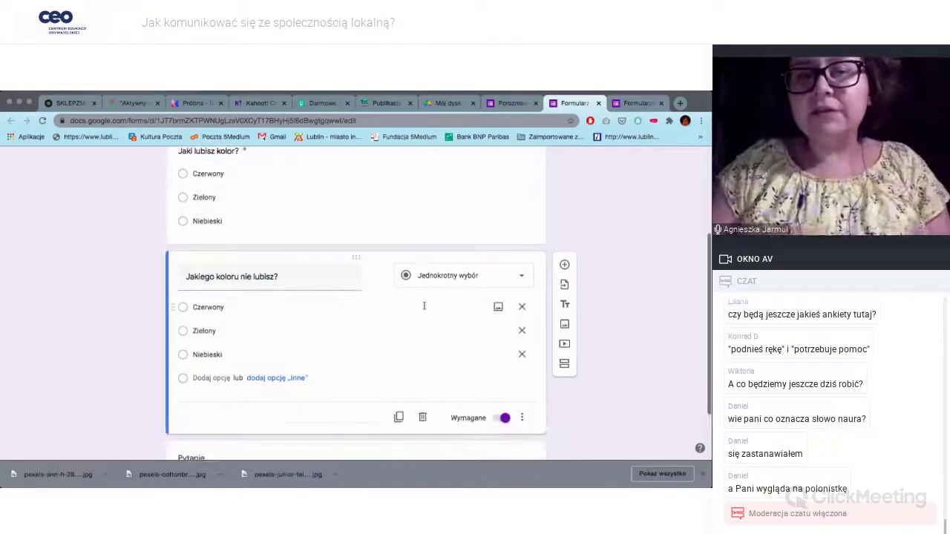
pyautogui.click(456, 279)
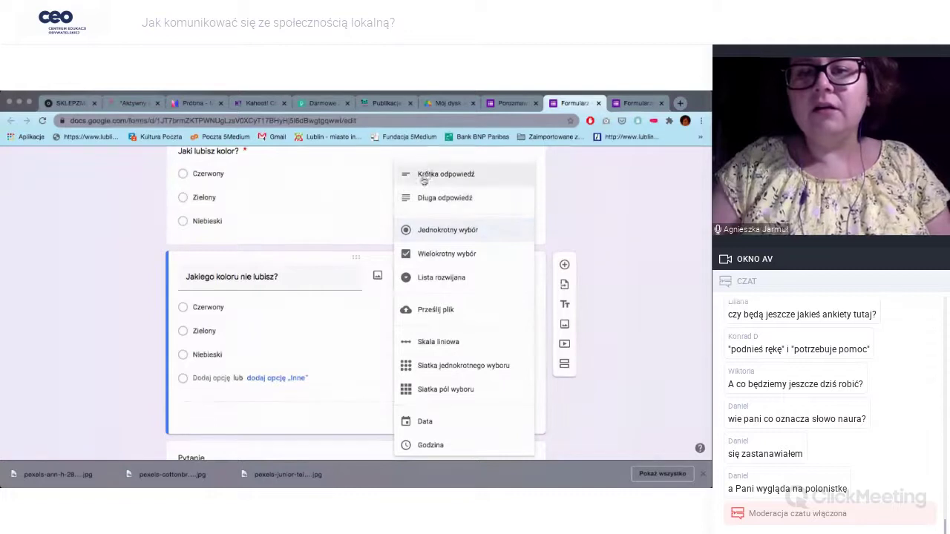
pyautogui.click(414, 255)
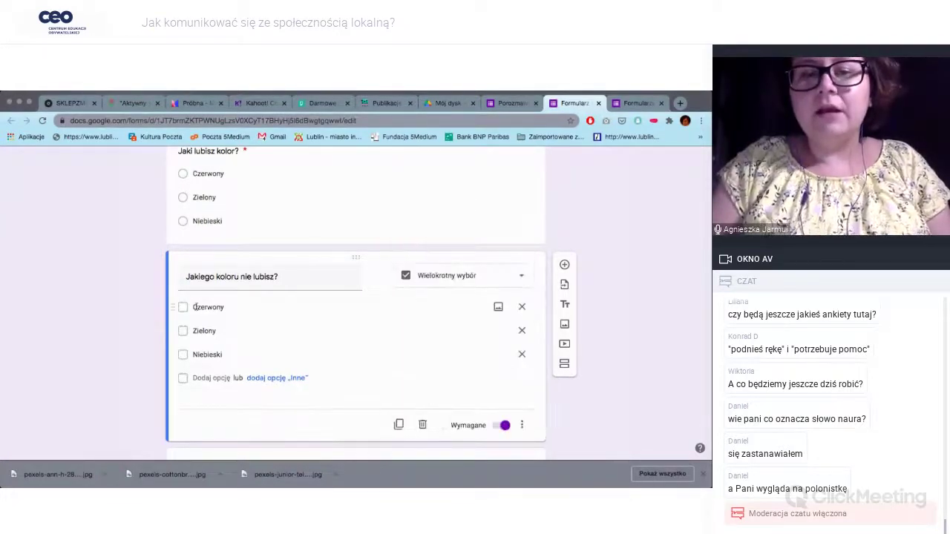
# Step: Set the blank last question to "Długa odpowiedź" and give it the text "Opowiedź coś o sobie"
pyautogui.click(564, 264)
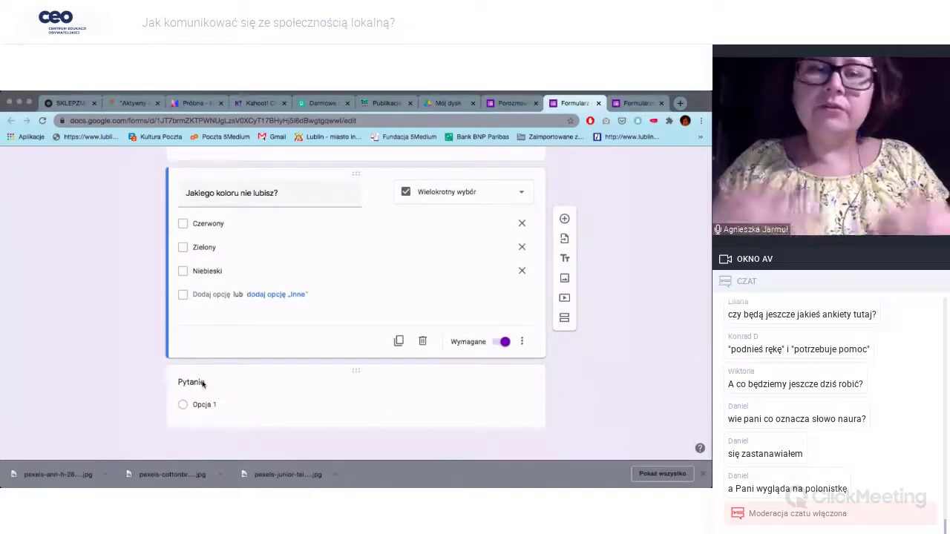
pyautogui.click(202, 383)
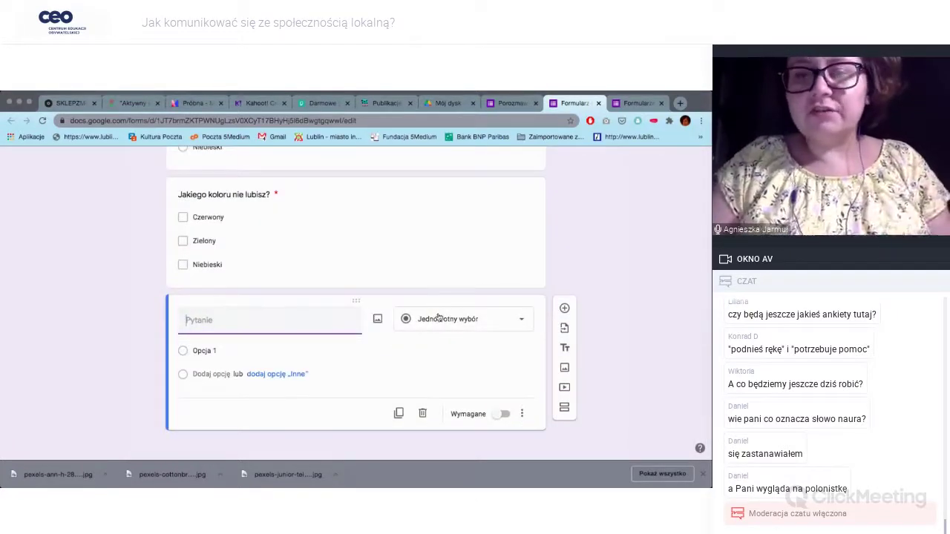
pyautogui.click(484, 329)
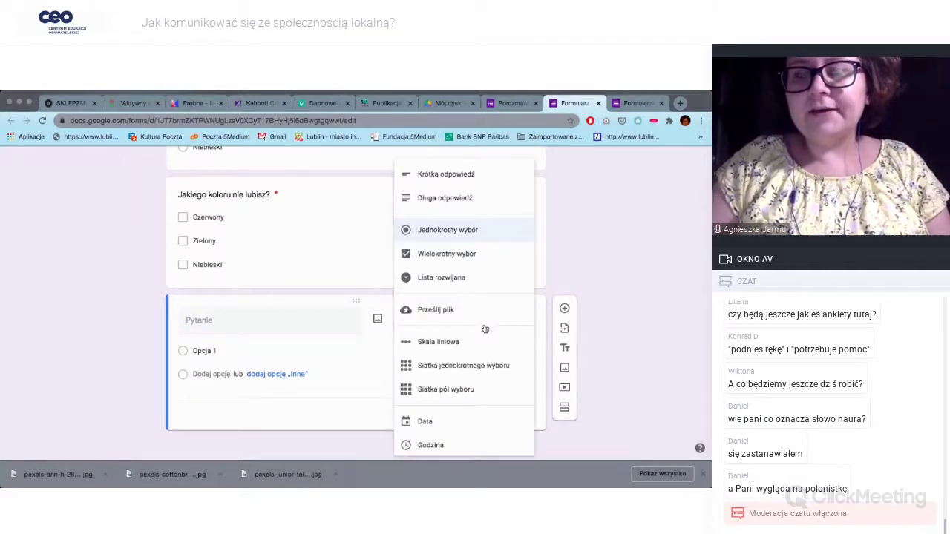
pyautogui.click(443, 197)
pyautogui.click(210, 340)
pyautogui.write('Opowiedź coś o s')
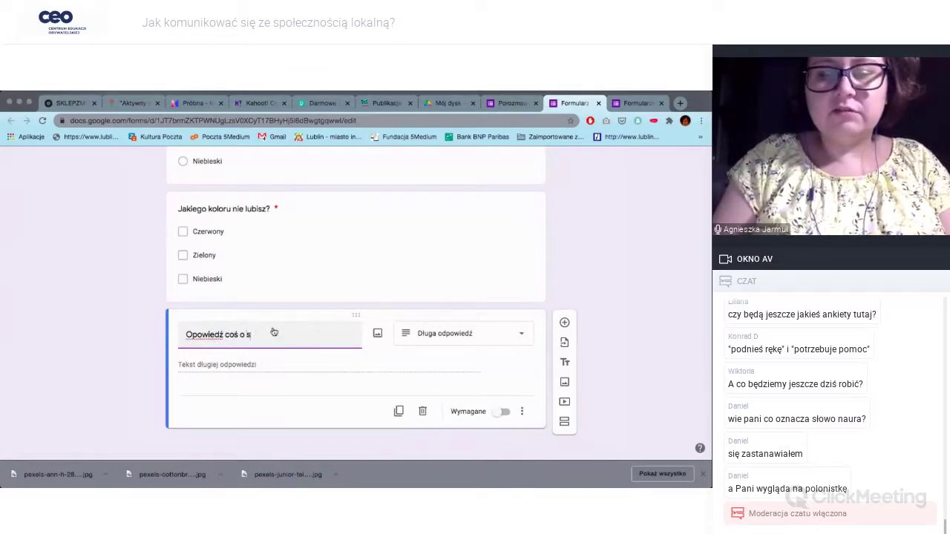
pyautogui.write('obie')
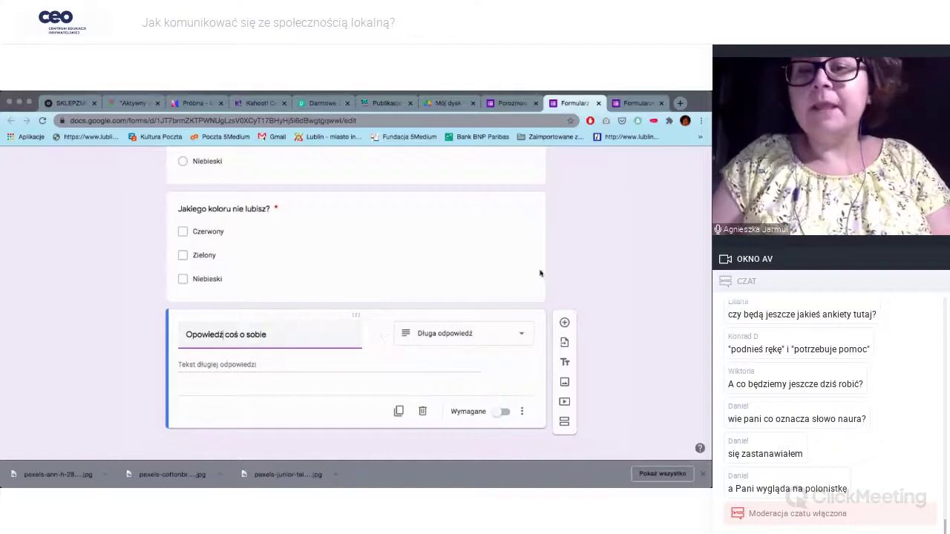
pyautogui.click(649, 307)
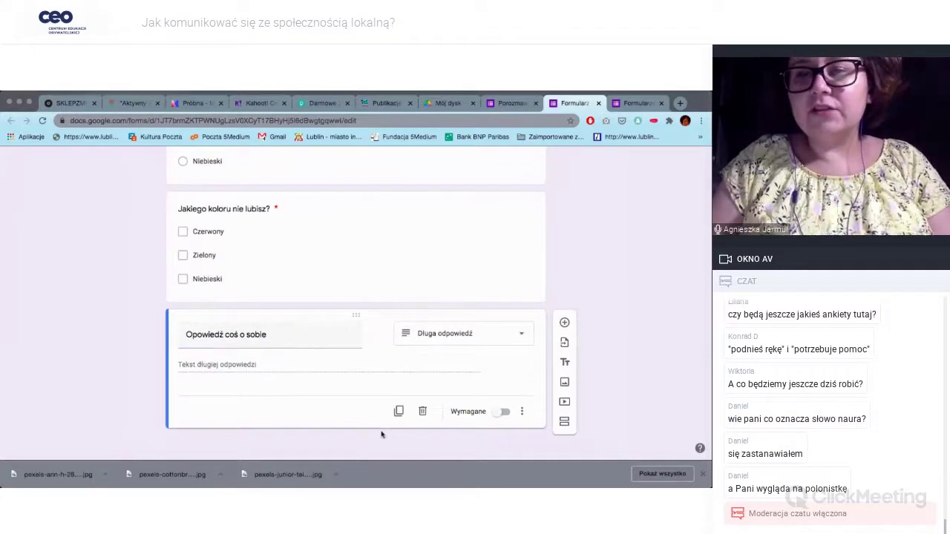
# Step: Add another blank question and, below it, a title-and-description block titled "Przerywnik, coś przeczytaj...."
pyautogui.click(564, 322)
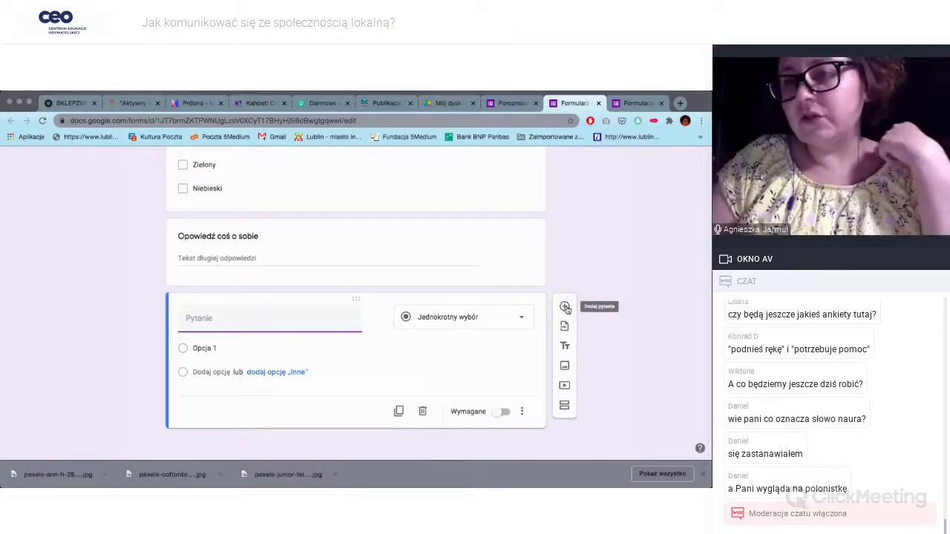
pyautogui.click(566, 347)
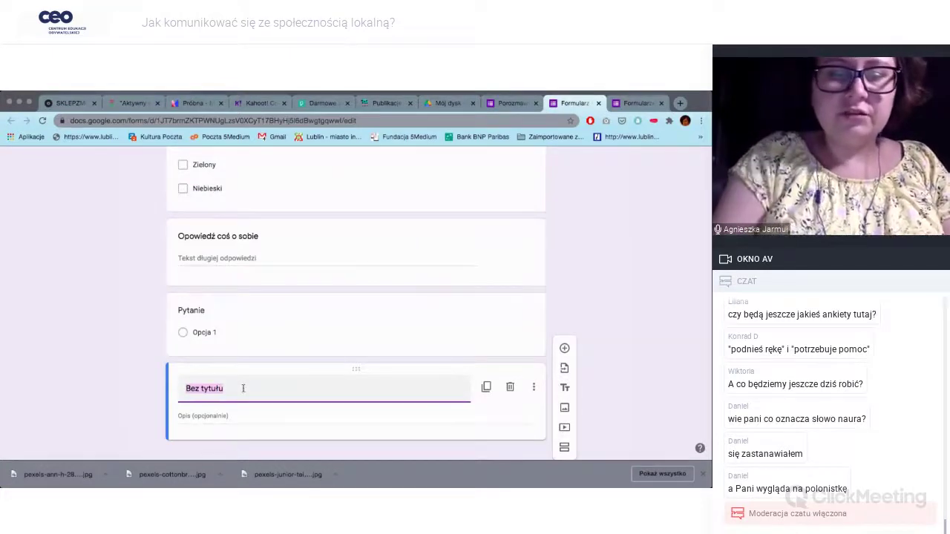
pyautogui.write('Przerwynik, coś')
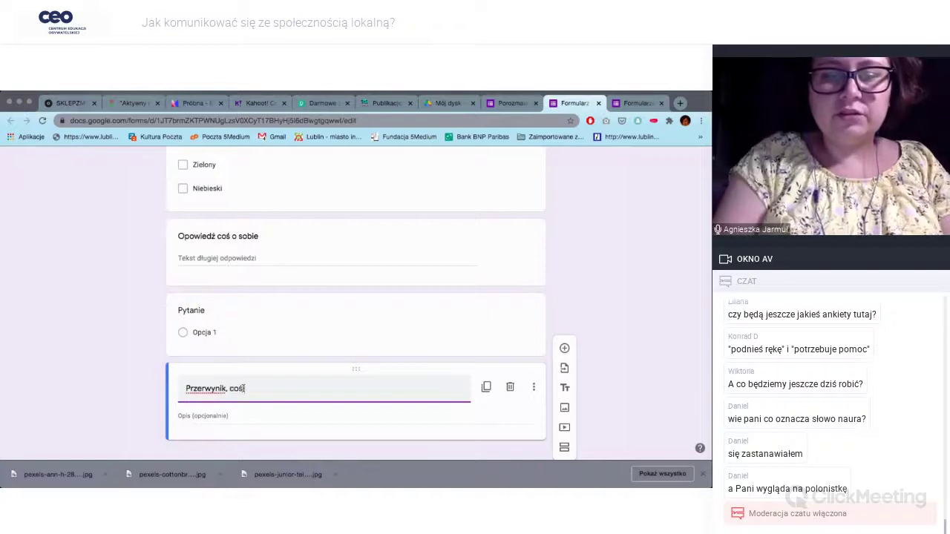
pyautogui.write(' przeczytaj...')
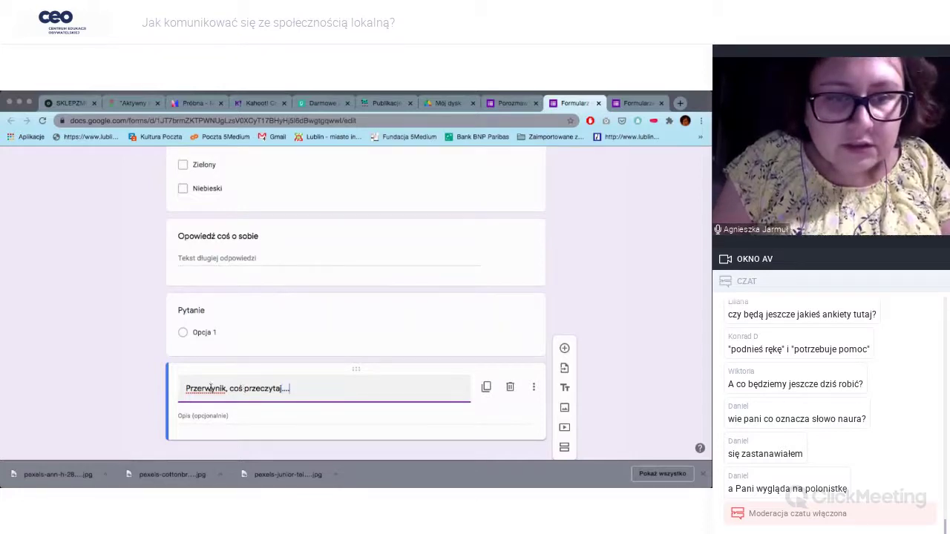
pyautogui.press('BackSpace')
pyautogui.press('BackSpace')
pyautogui.write('yw')
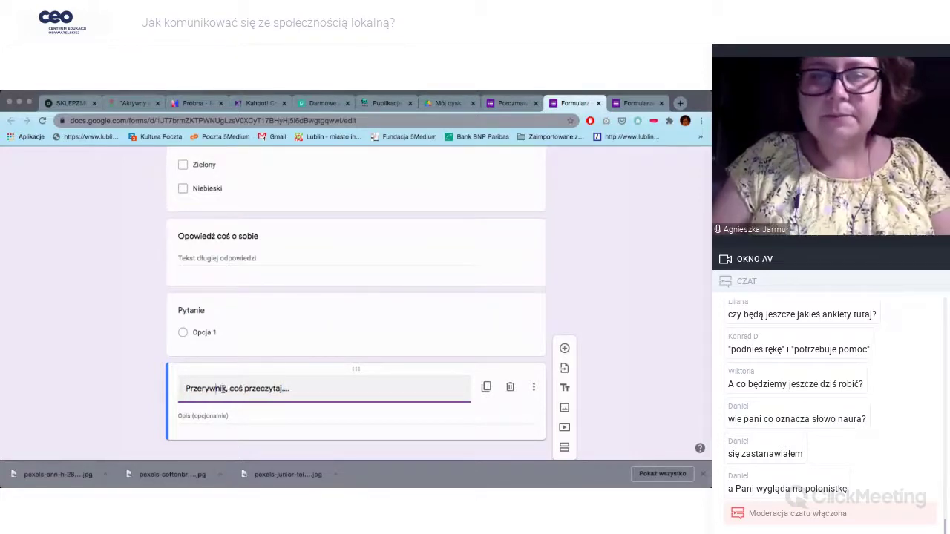
pyautogui.click(618, 360)
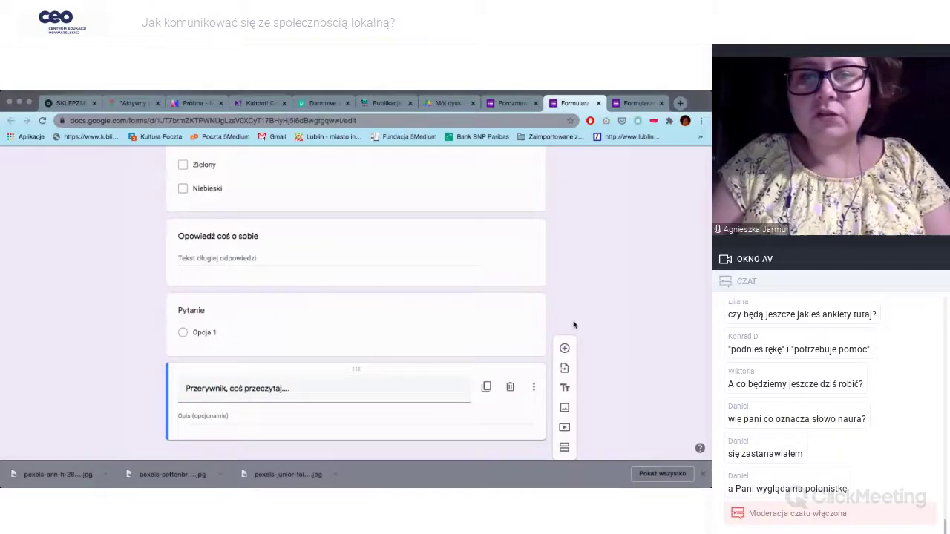
# Step: Delete the blank question above the "Przerywnik" text block
pyautogui.click(473, 343)
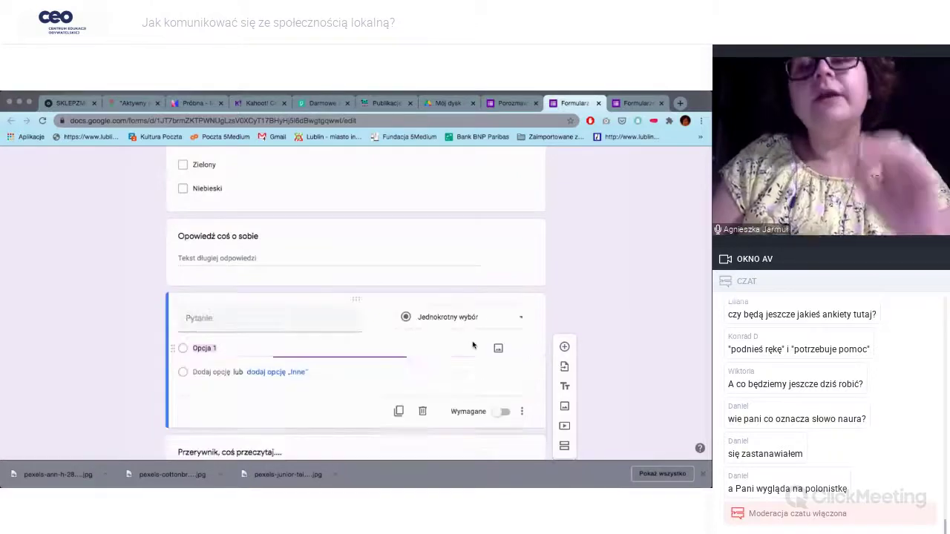
pyautogui.click(423, 412)
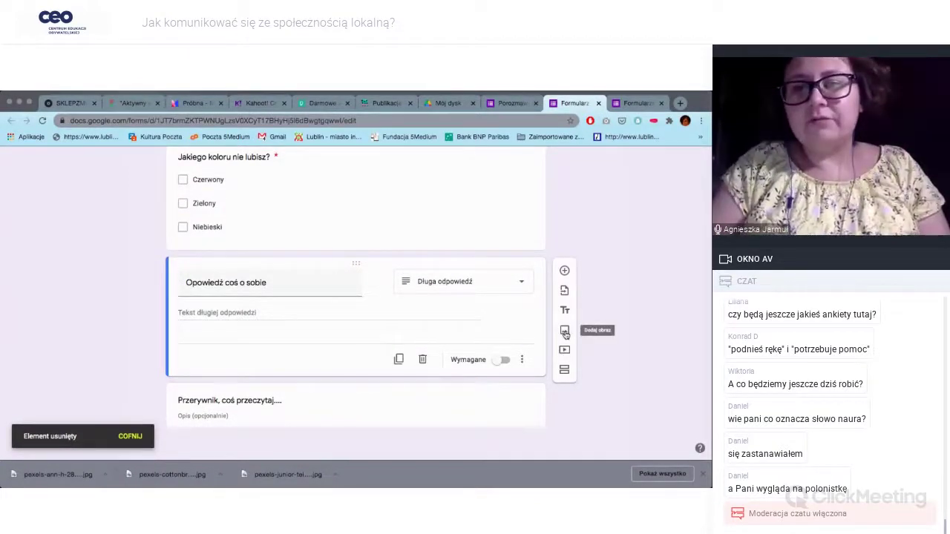
# Step: Insert an uploaded photo of two people with a camera below the question "Opowiedź coś o sobie"
pyautogui.click(564, 333)
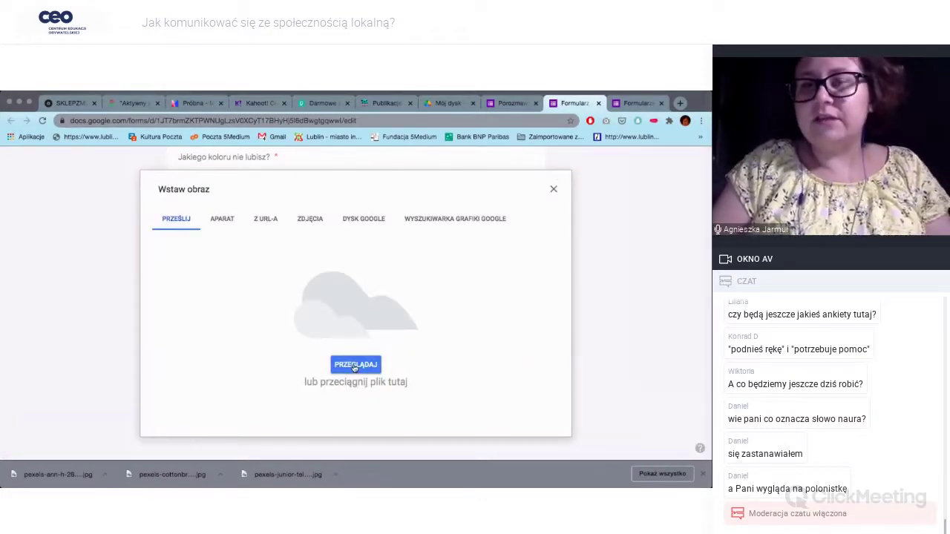
pyautogui.click(355, 366)
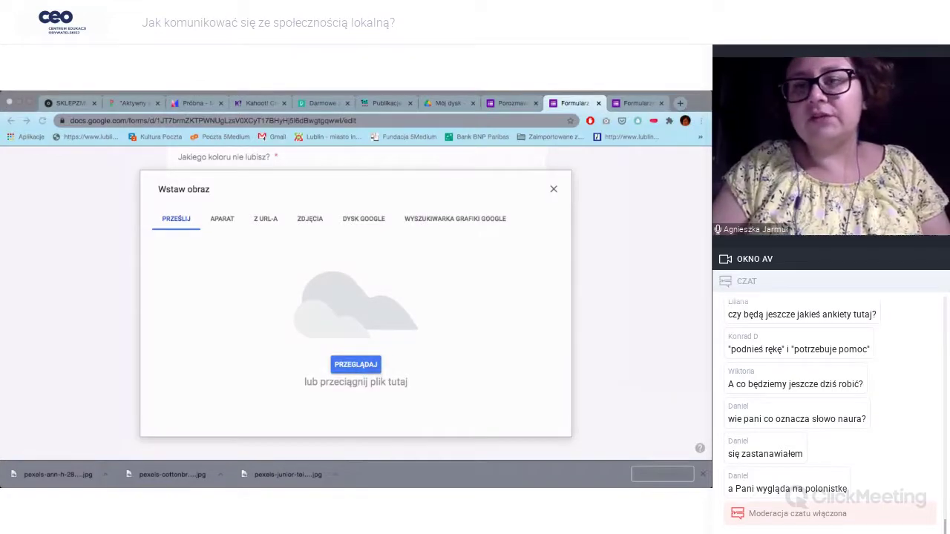
pyautogui.click(683, 398)
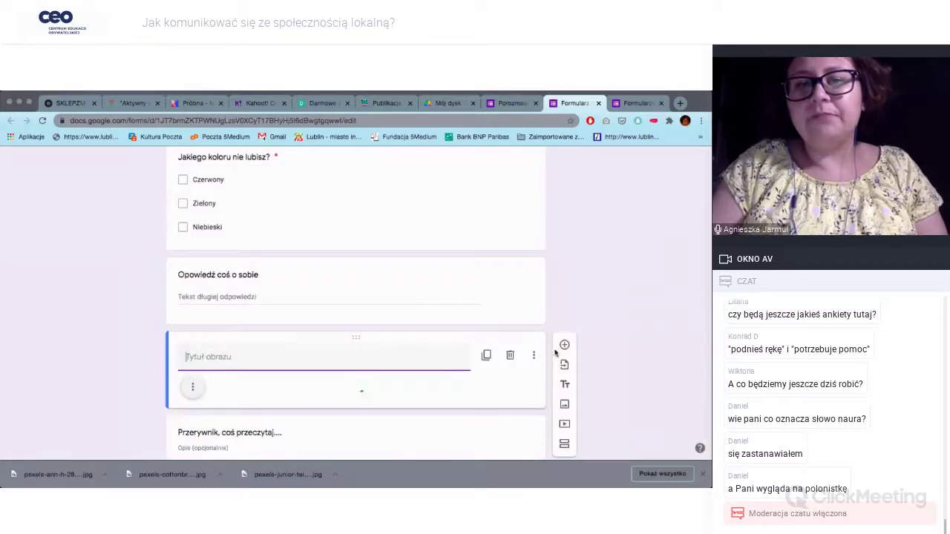
pyautogui.scroll(-1, 623, 321)
pyautogui.scroll(-1, 623, 320)
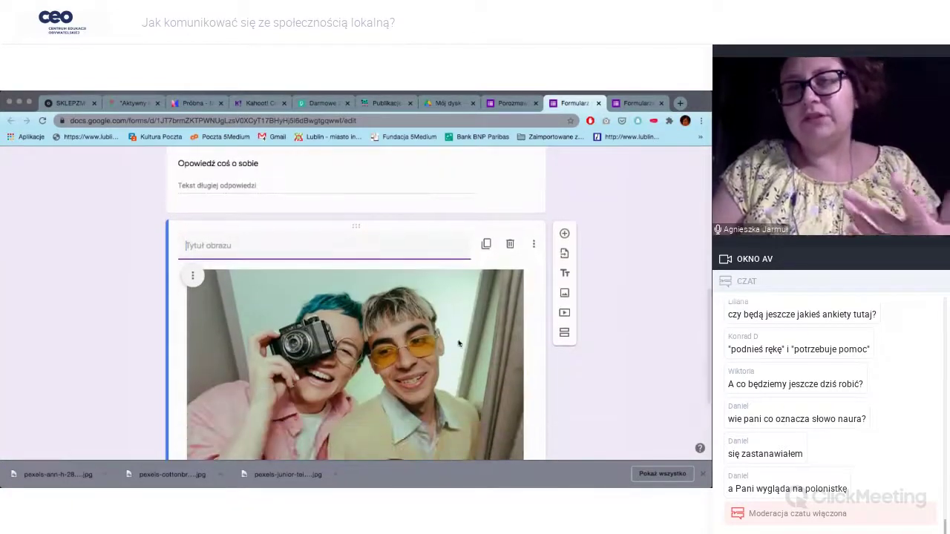
pyautogui.scroll(-2, 623, 321)
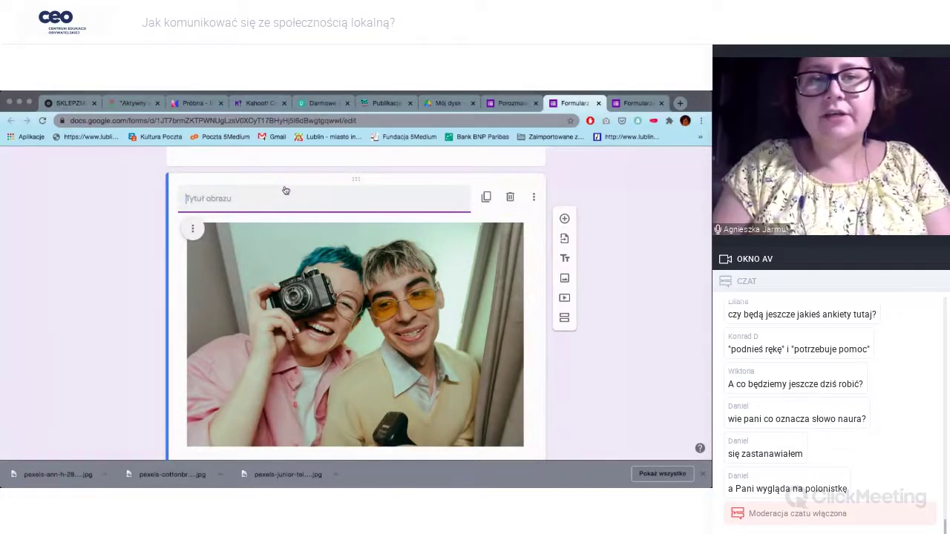
# Step: Give the inserted photo the title "Co myślisz o tym zdjęciu?"
pyautogui.write('Co')
pyautogui.write(' na')
pyautogui.press('BackSpace')
pyautogui.press('BackSpace')
pyautogui.write('myślis')
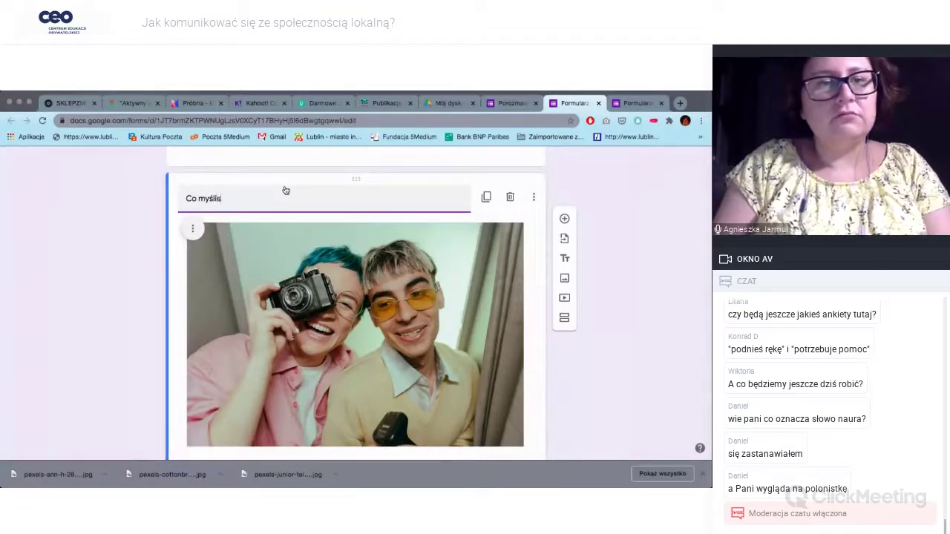
pyautogui.write('z o tym zdjęciu')
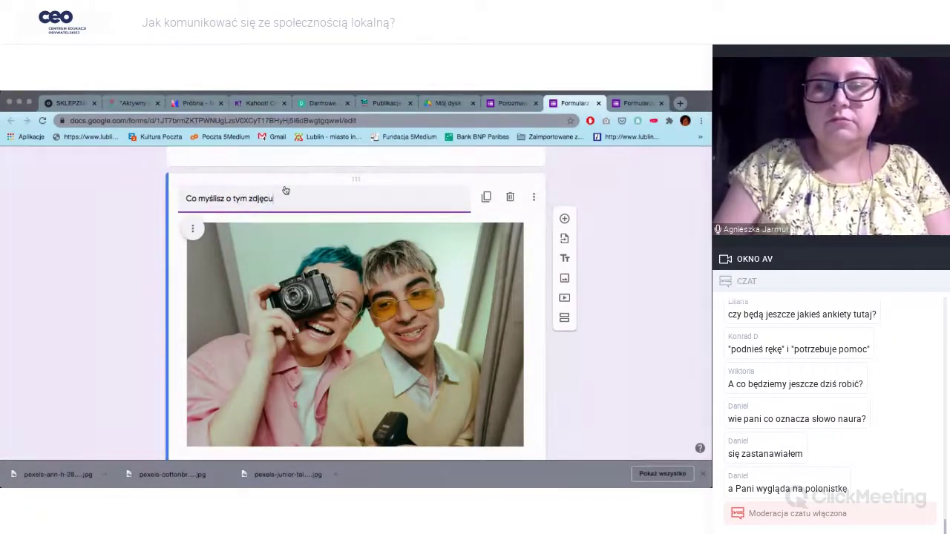
pyautogui.write('u?')
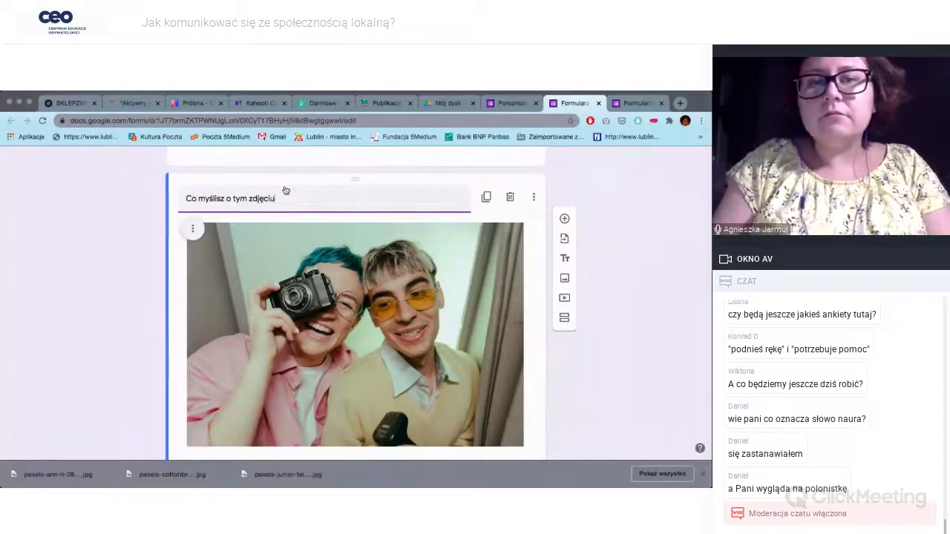
pyautogui.click(641, 254)
pyautogui.scroll(-1, 337, 278)
pyautogui.scroll(1, 285, 340)
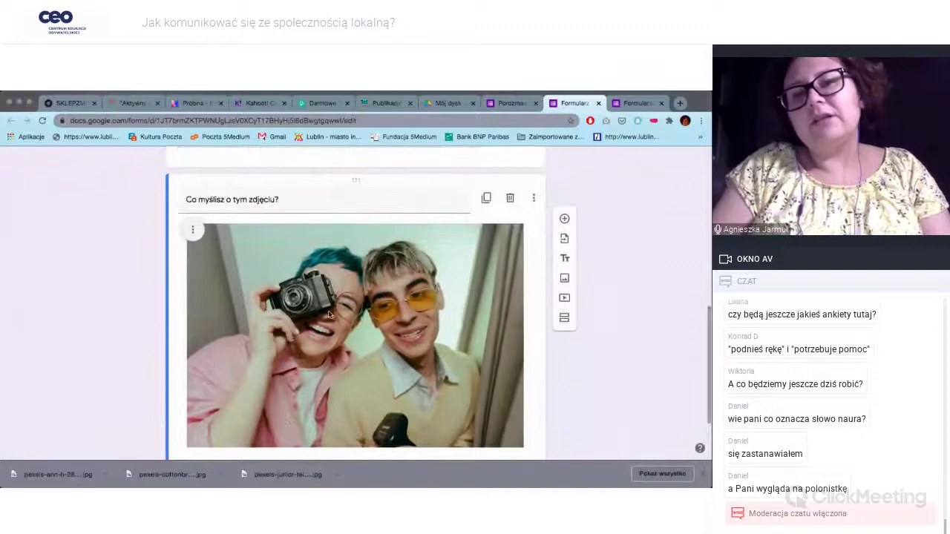
# Step: Add a question below the photo and set its answer type to "Długa odpowiedź"
pyautogui.scroll(-1, 329, 314)
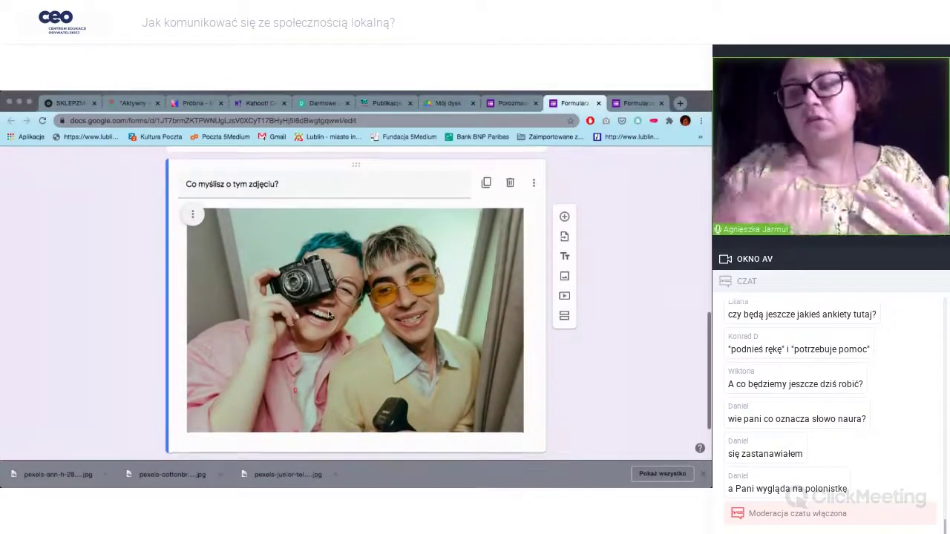
pyautogui.scroll(-1, 375, 297)
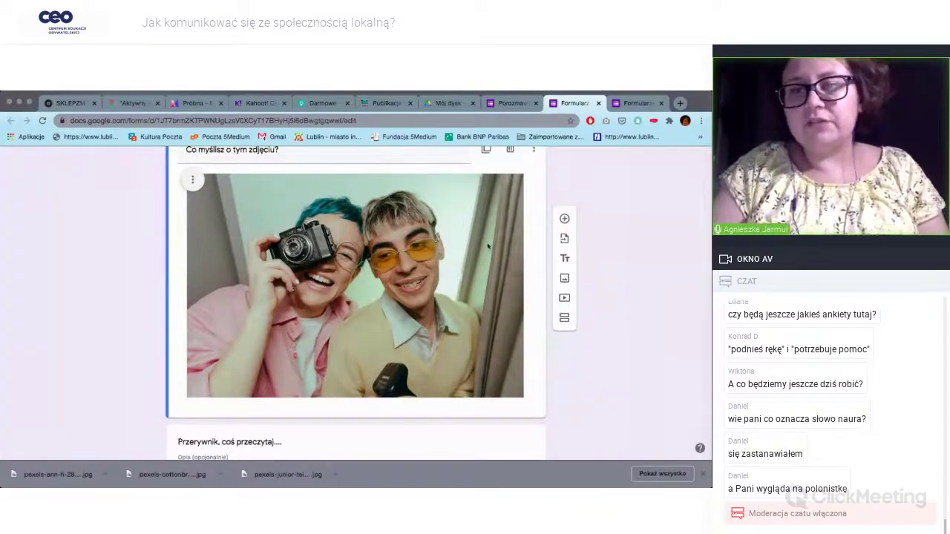
pyautogui.scroll(-1, 604, 255)
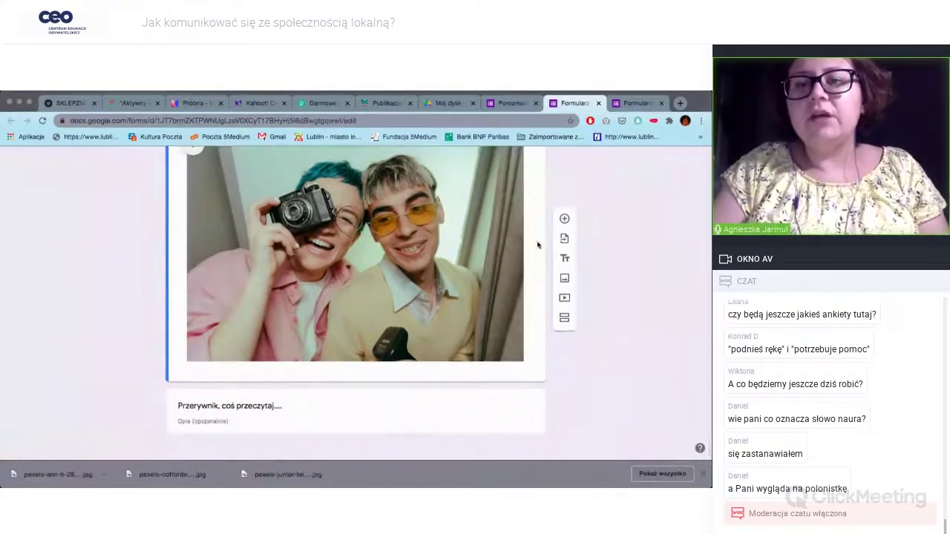
pyautogui.scroll(-1, 490, 334)
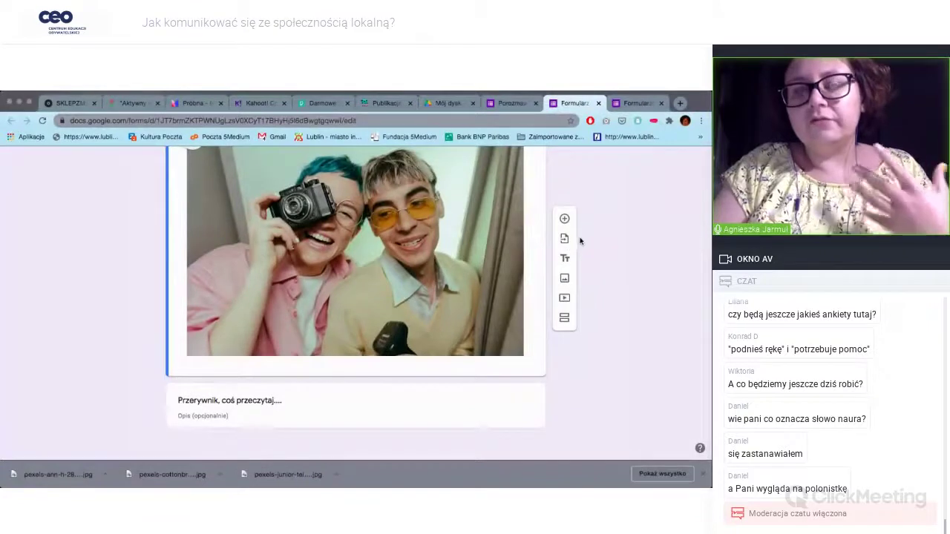
pyautogui.click(565, 220)
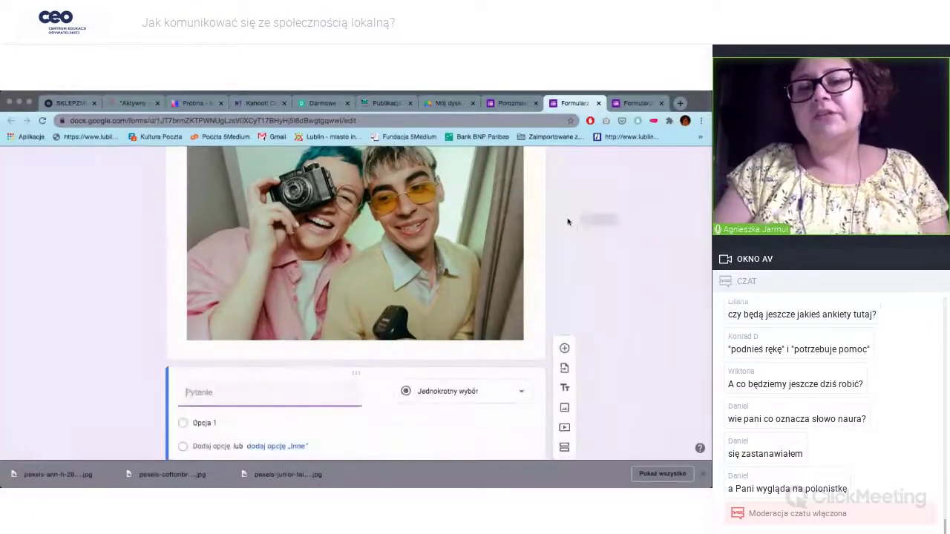
pyautogui.click(430, 313)
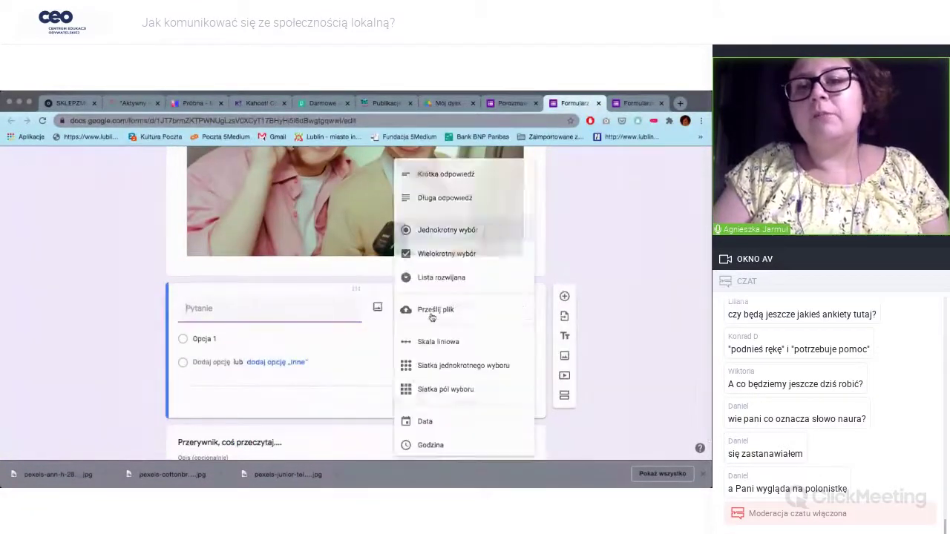
pyautogui.click(425, 199)
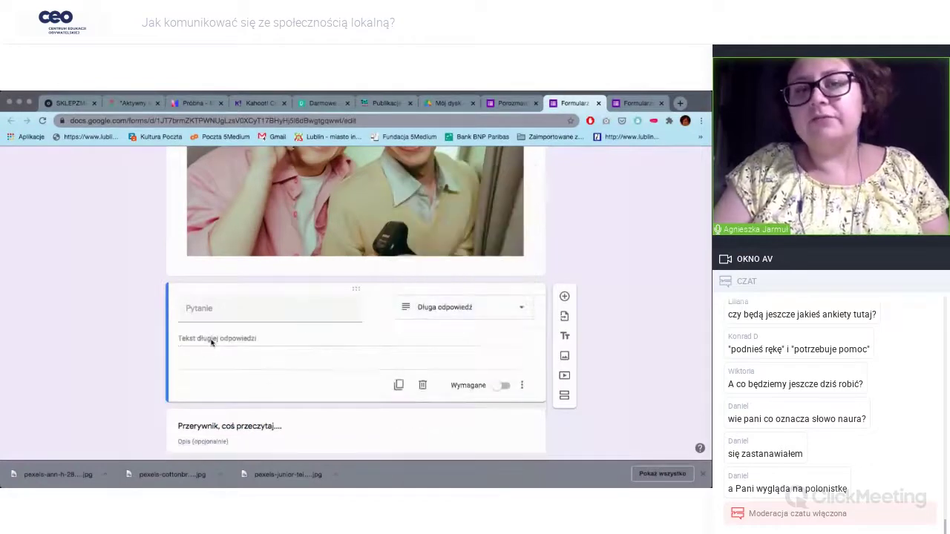
pyautogui.click(239, 311)
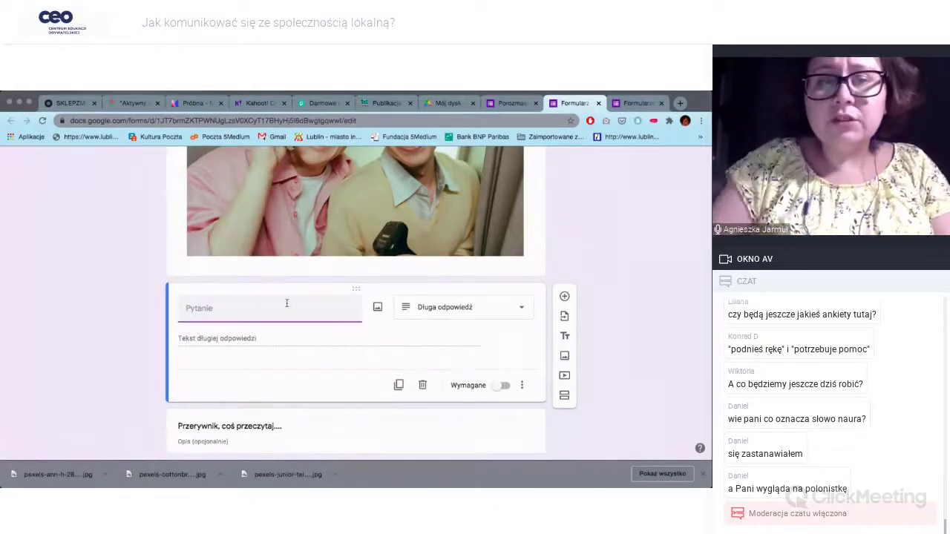
# Step: Replace the photo's title with "Przypatrz się zdjęciu."
pyautogui.hotkey('ctrl', 'z')
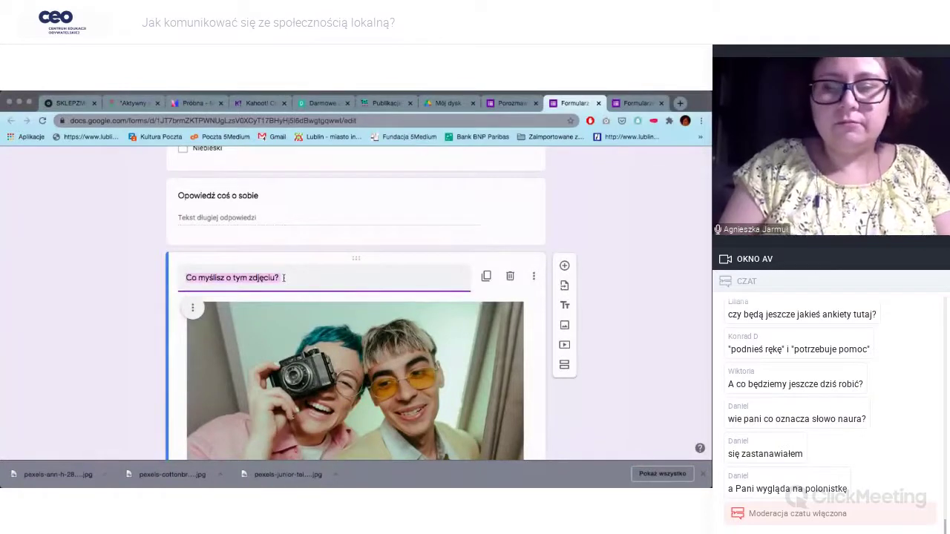
pyautogui.press('BackSpace')
pyautogui.write('Przypat')
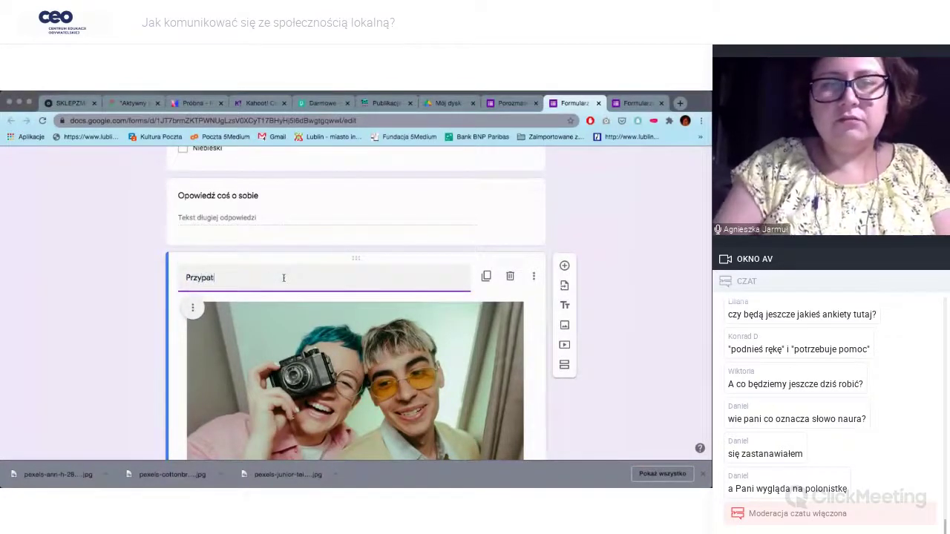
pyautogui.write('rz się zdjęciu.')
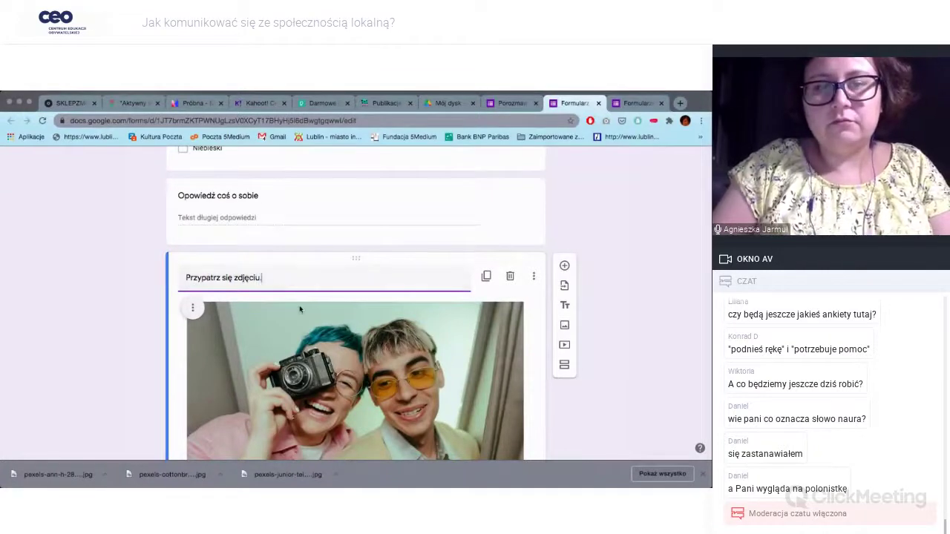
# Step: Enter "Co myślisz o tym zdjęciu?" as the text of the blank long-answer question below the photo
pyautogui.scroll(-3, 299, 305)
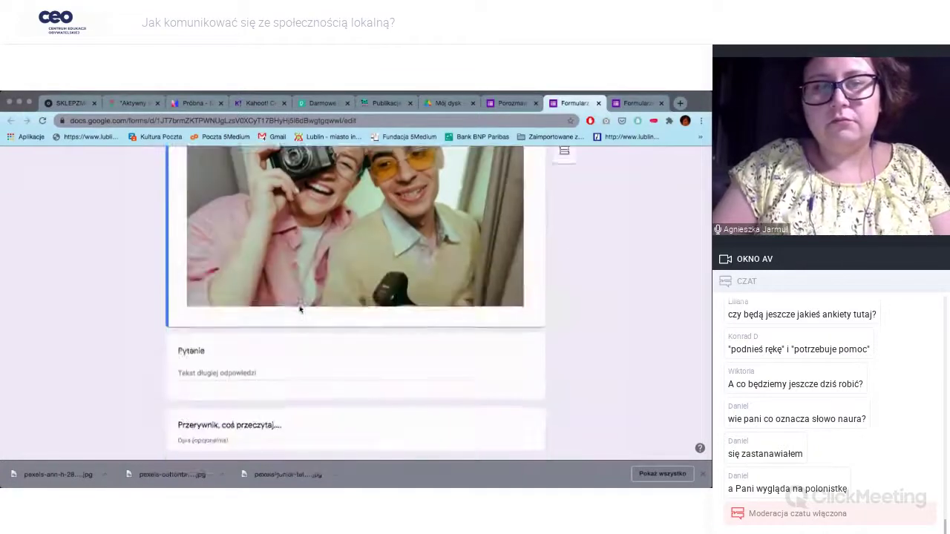
pyautogui.click(245, 357)
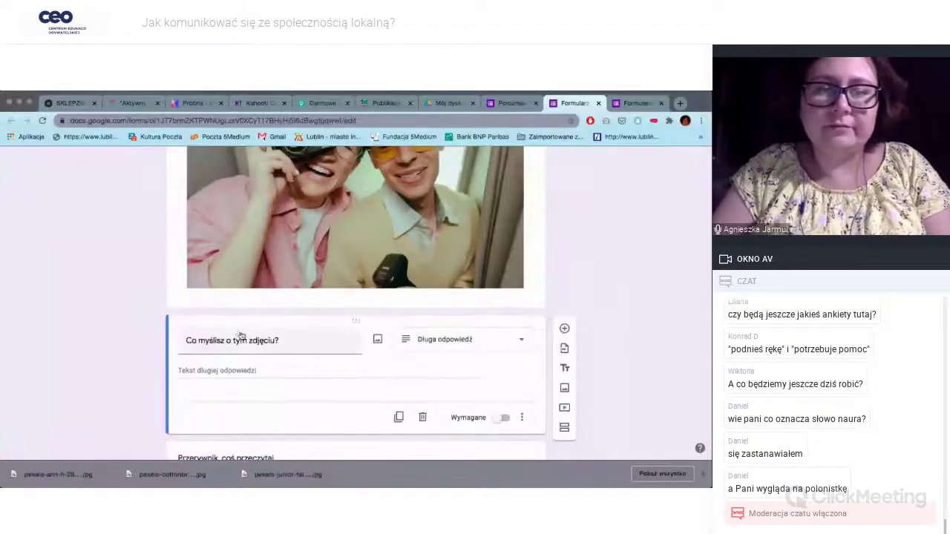
pyautogui.scroll(-1, 626, 305)
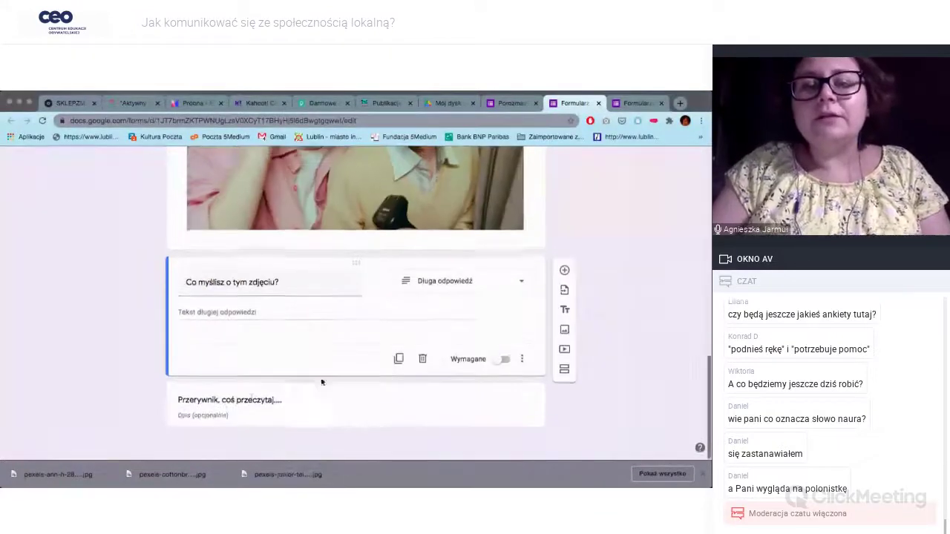
# Step: Search YouTube for "skubas" and insert the video "SKUBAS - Haitańskie drzewa (Official Video)" below the photo question
pyautogui.click(565, 352)
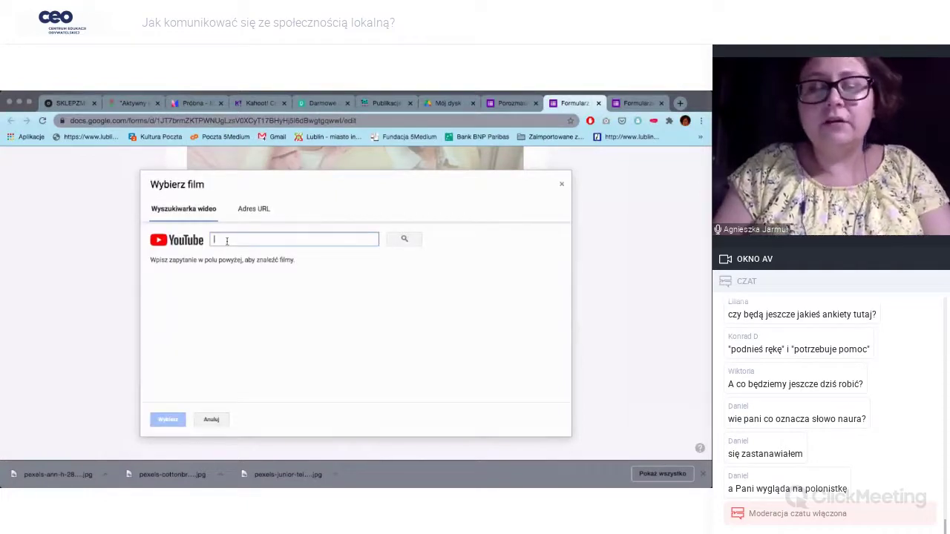
pyautogui.write('skubas')
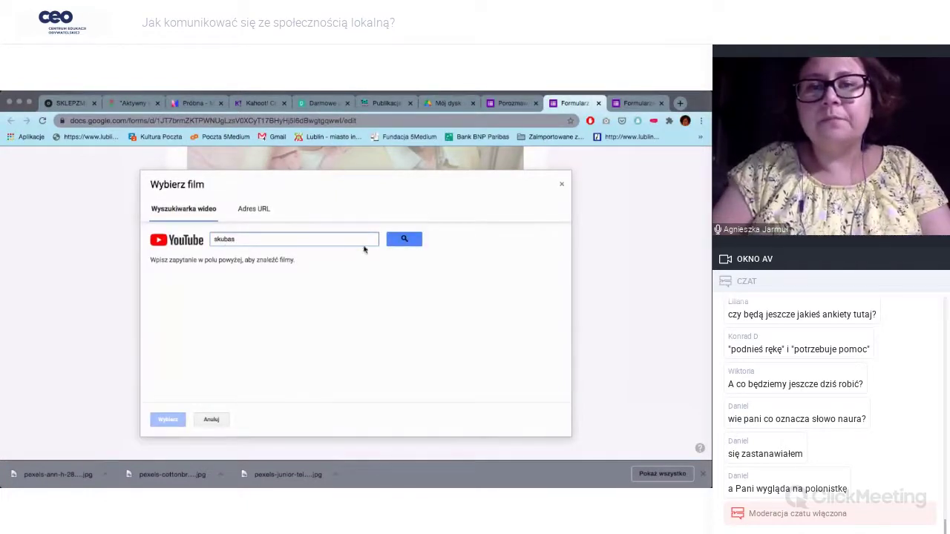
pyautogui.click(404, 239)
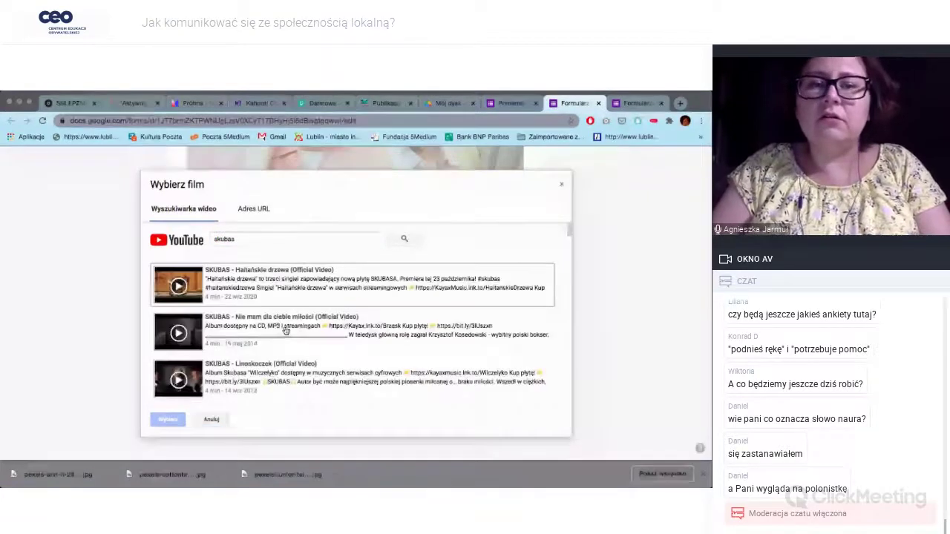
pyautogui.click(244, 292)
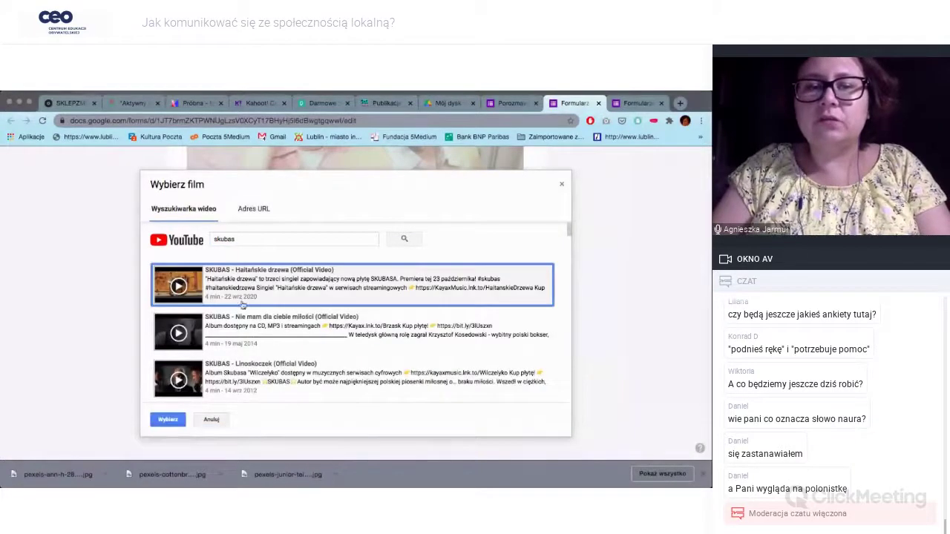
pyautogui.click(168, 420)
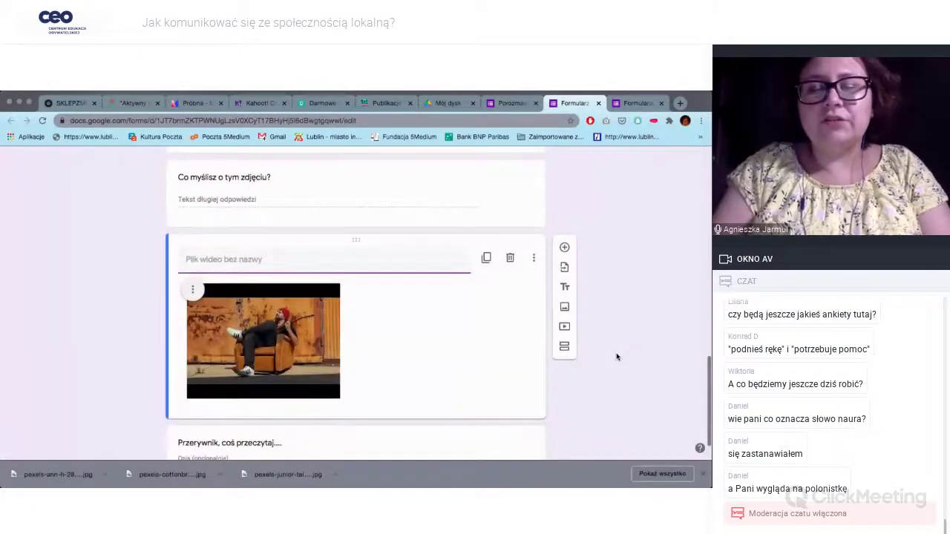
# Step: Give the inserted video the title "Odsłuchaj."
pyautogui.write('Odłucha')
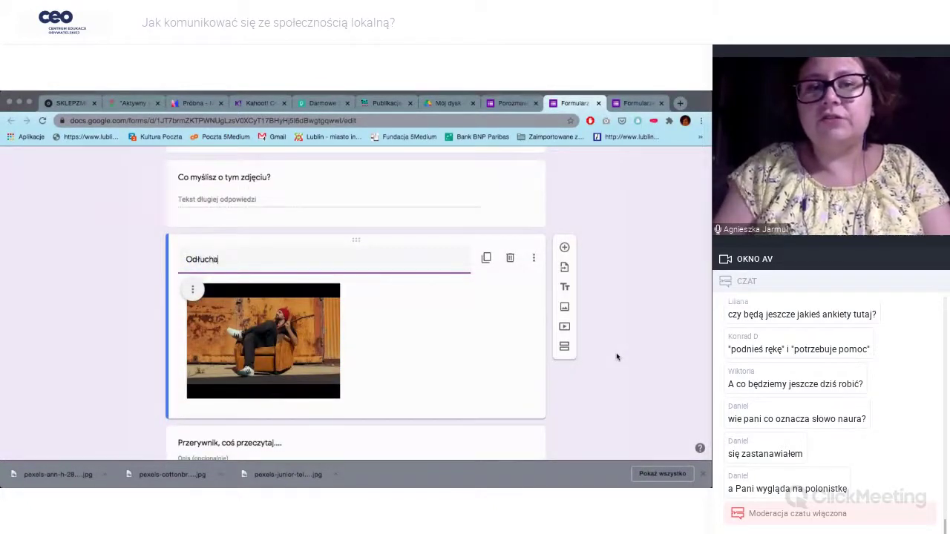
pyautogui.write('j.')
pyautogui.press('BackSpace')
pyautogui.press('BackSpace')
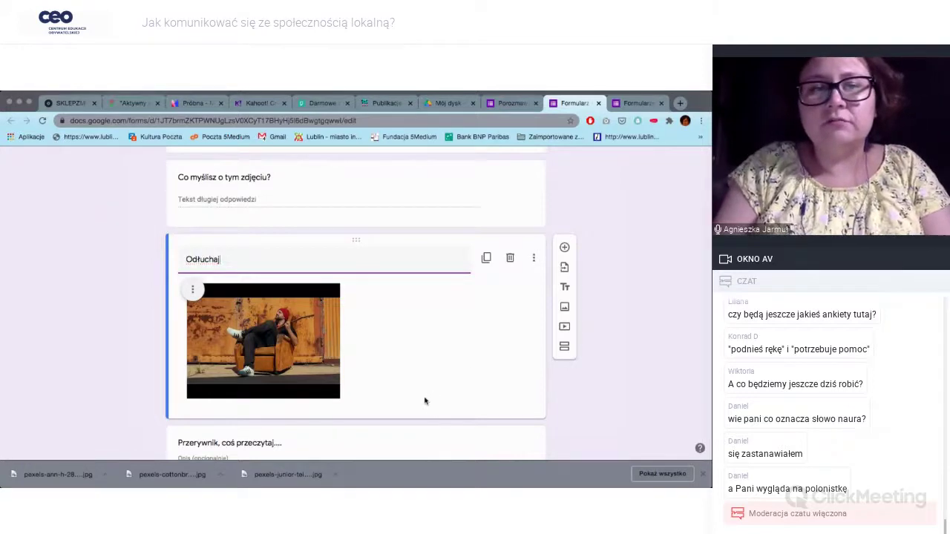
pyautogui.press('BackSpace')
pyautogui.press('BackSpace')
pyautogui.press('BackSpace')
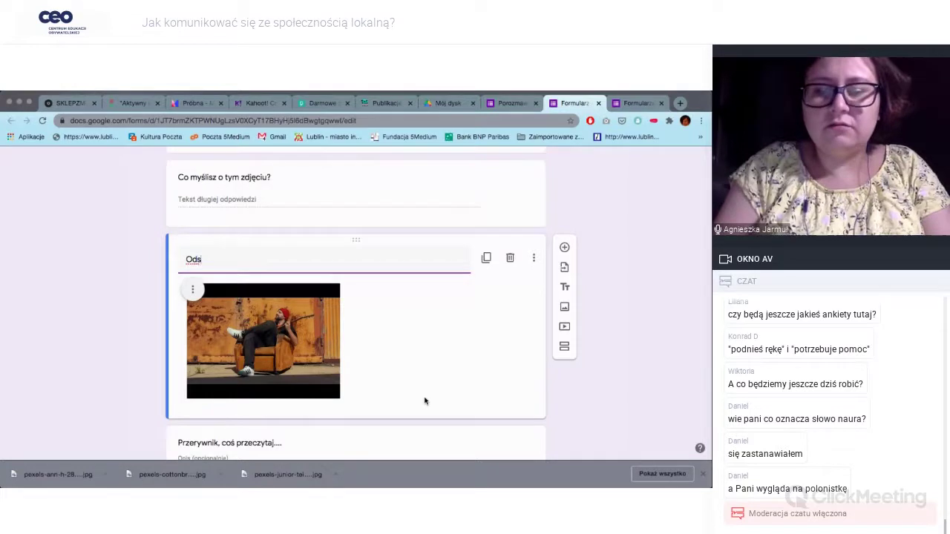
pyautogui.write('słuchaj.')
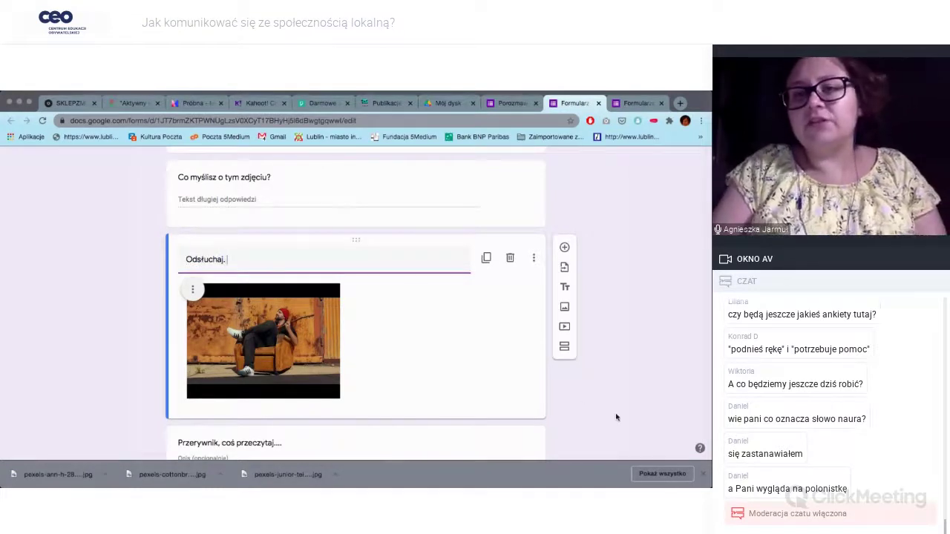
pyautogui.click(670, 337)
pyautogui.scroll(-1, 358, 363)
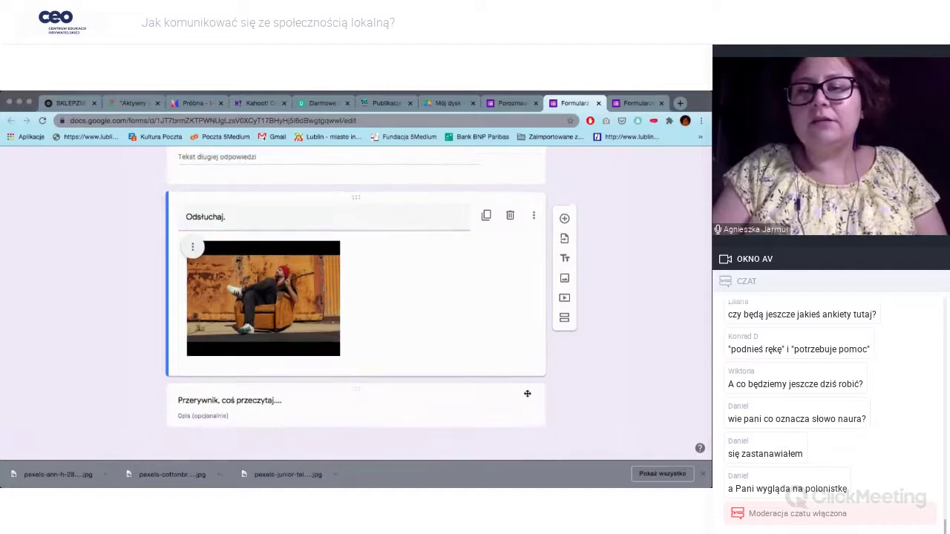
pyautogui.click(519, 404)
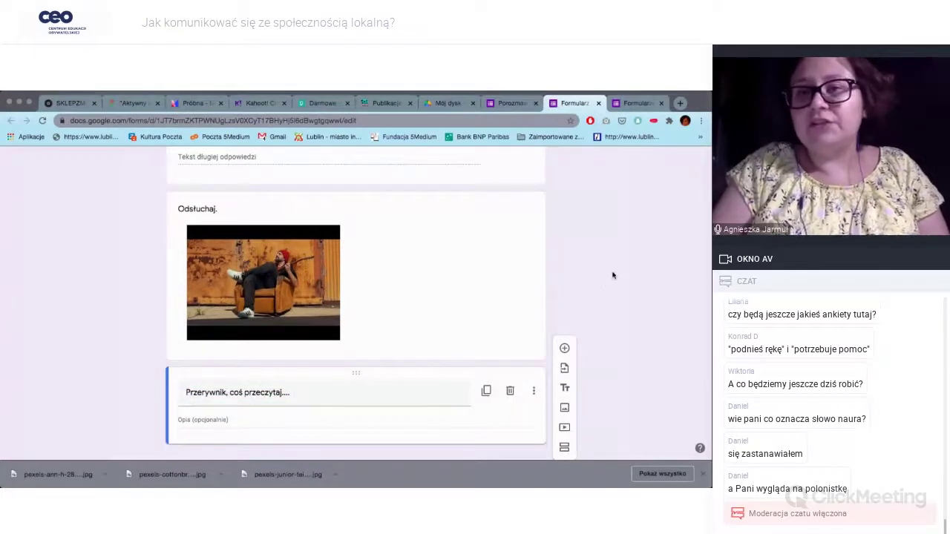
pyautogui.scroll(10, 613, 275)
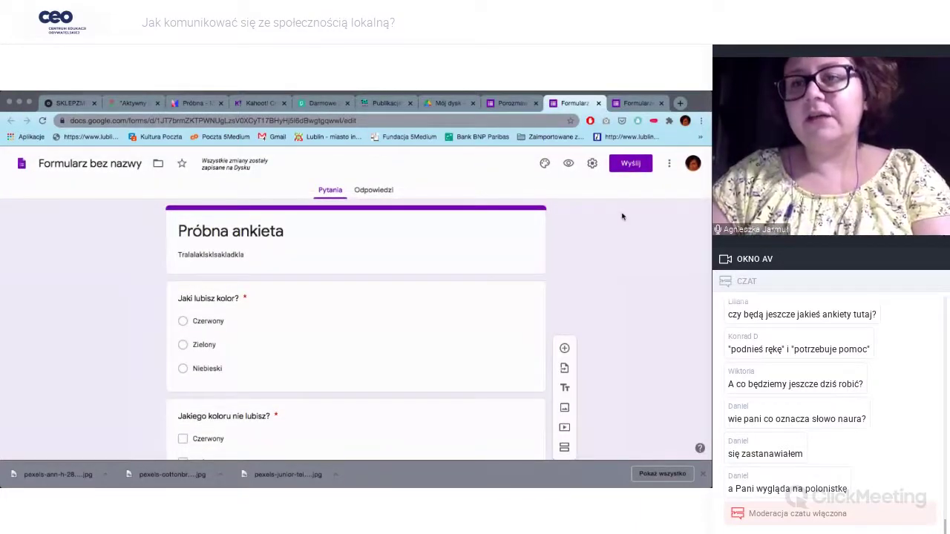
# Step: Change the form's theme colour to blue-grey and close the theme options
pyautogui.click(545, 163)
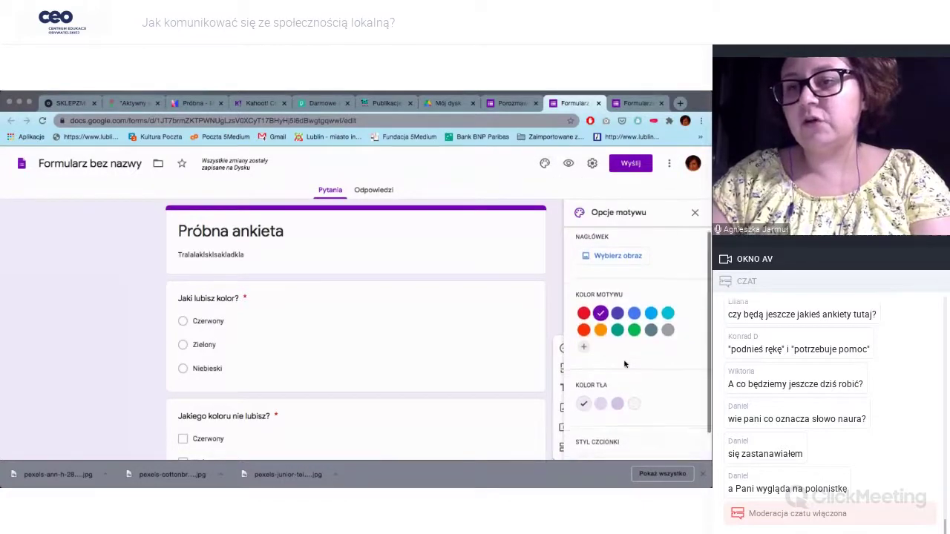
pyautogui.scroll(-1, 624, 364)
pyautogui.scroll(1, 621, 401)
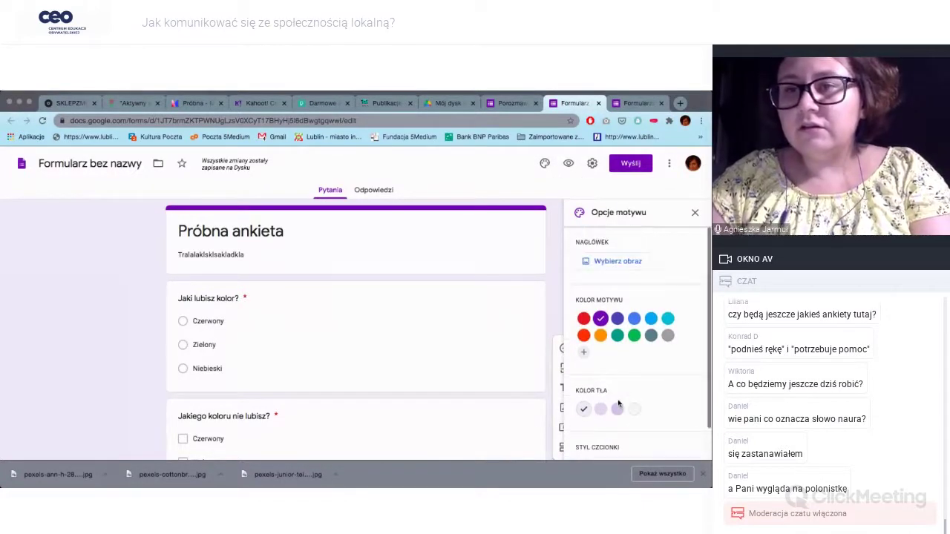
pyautogui.click(583, 352)
pyautogui.scroll(-1, 616, 312)
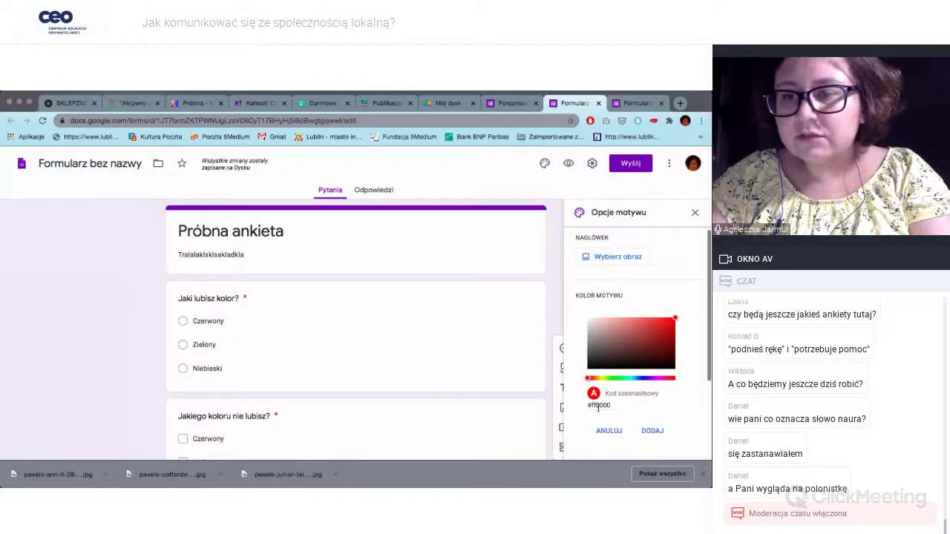
pyautogui.click(609, 431)
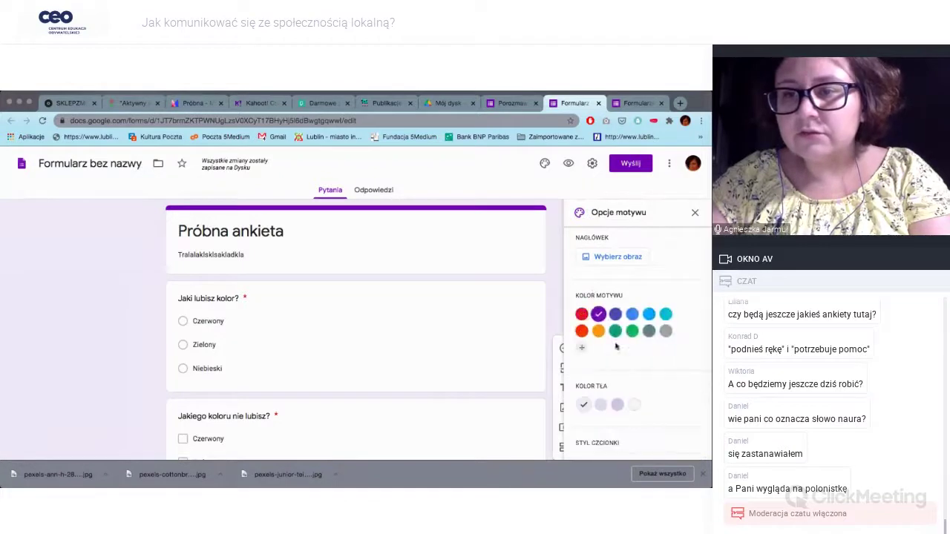
pyautogui.click(651, 331)
pyautogui.scroll(-5, 613, 352)
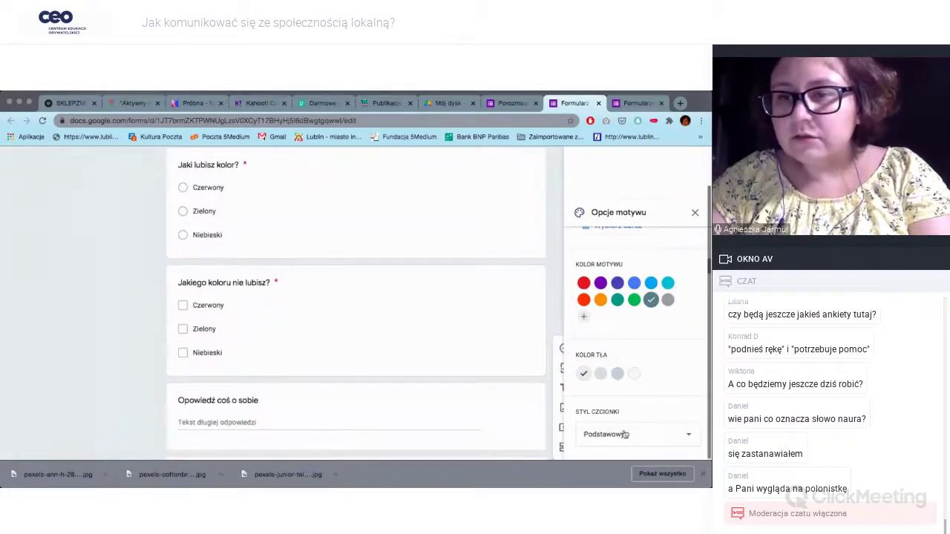
pyautogui.scroll(1, 625, 434)
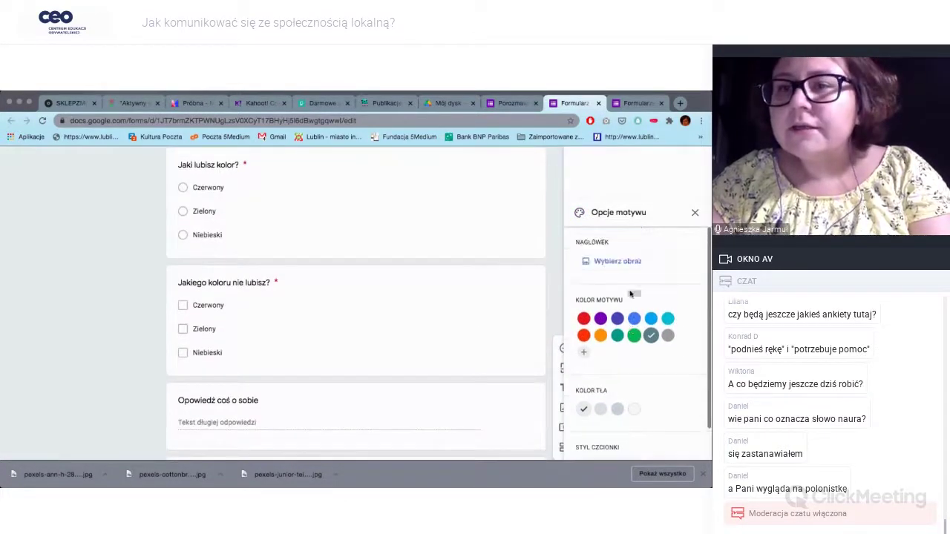
pyautogui.click(695, 212)
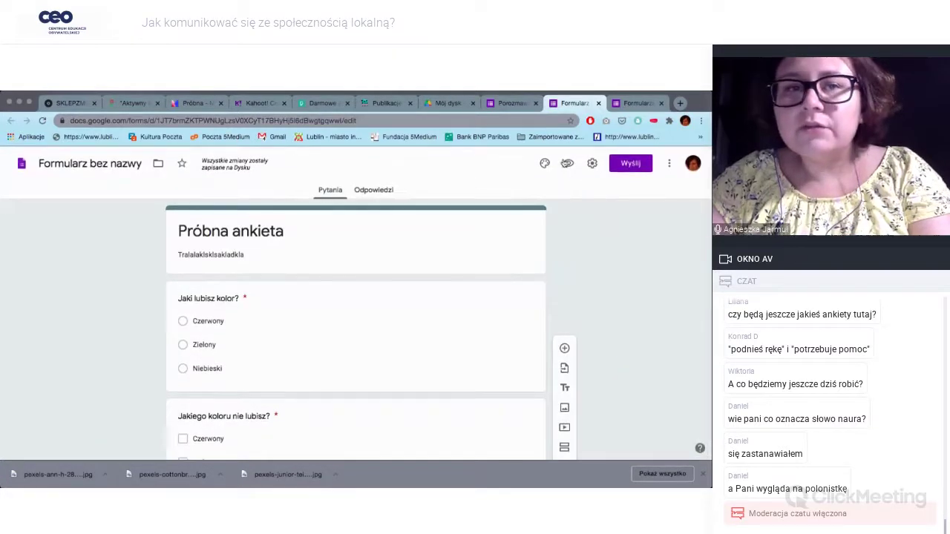
# Step: Set the form's background to the third, darkest blue-grey shade and look briefly at the general form settings
pyautogui.click(544, 163)
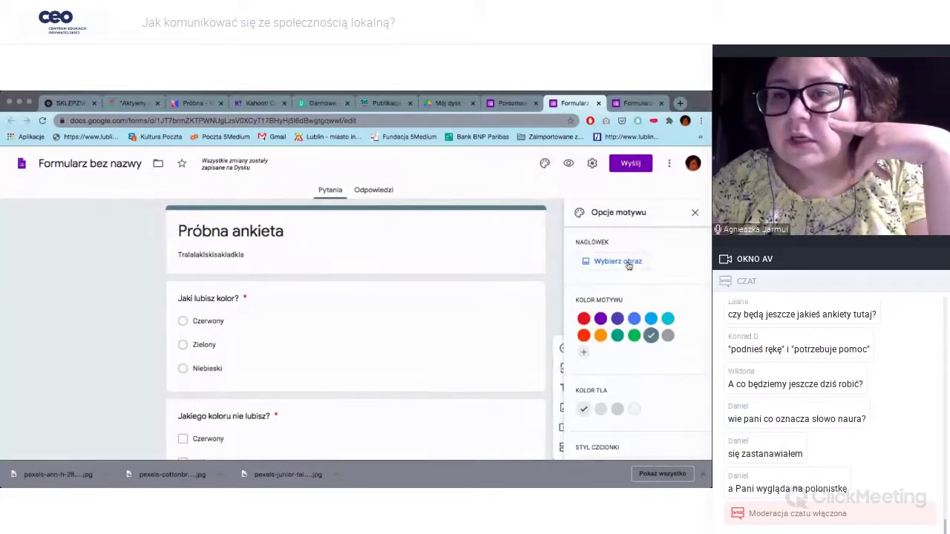
pyautogui.scroll(-1, 609, 310)
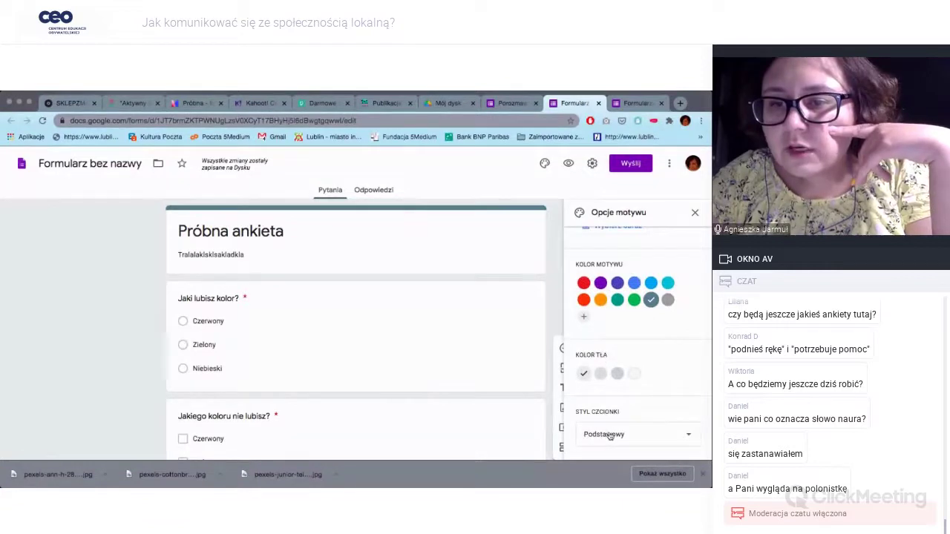
pyautogui.click(618, 374)
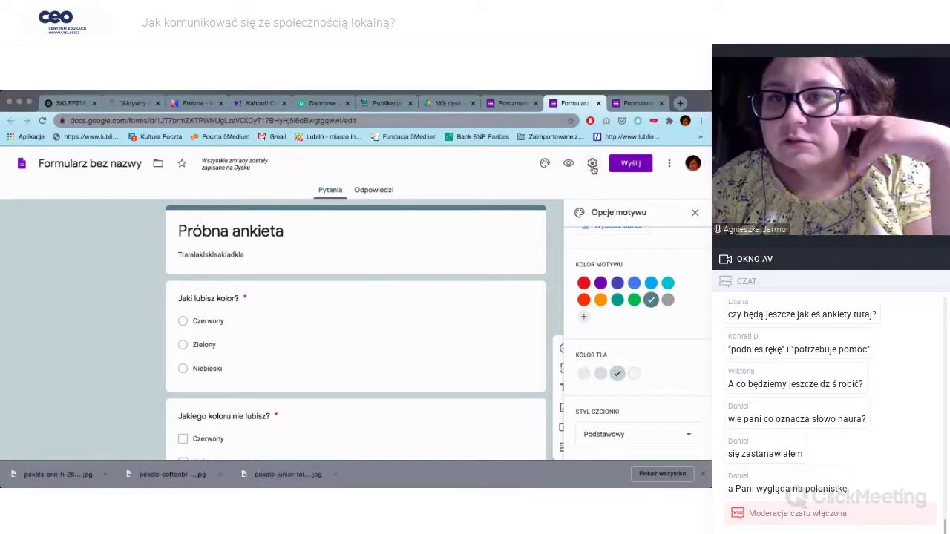
pyautogui.click(593, 164)
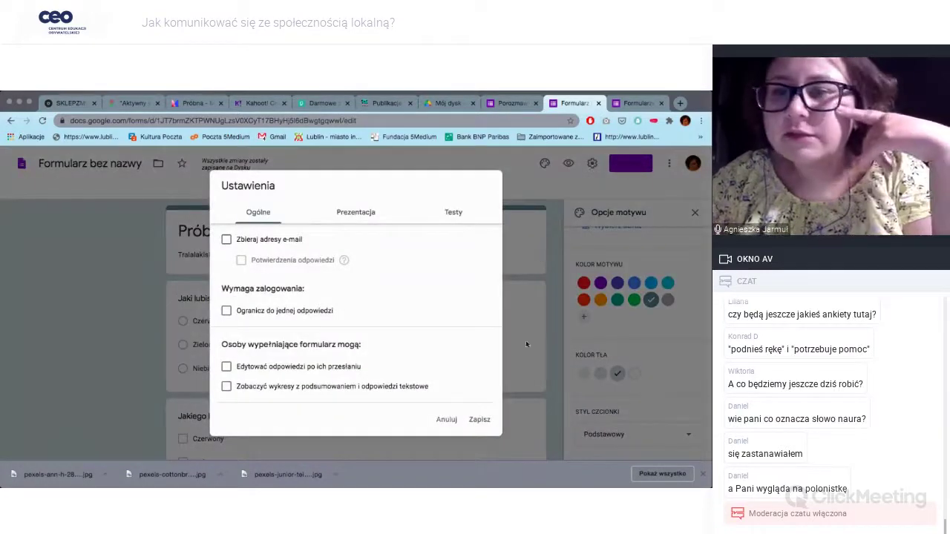
pyautogui.click(554, 312)
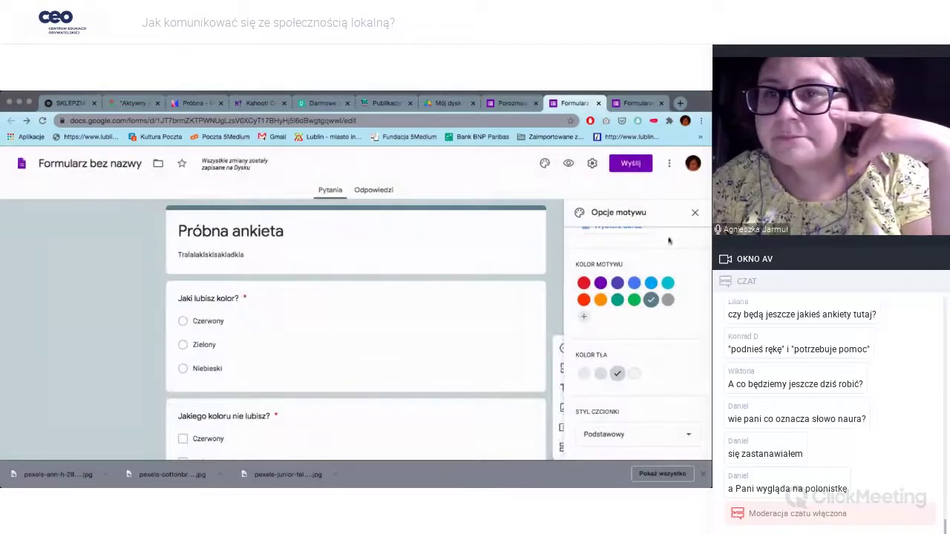
pyautogui.click(695, 214)
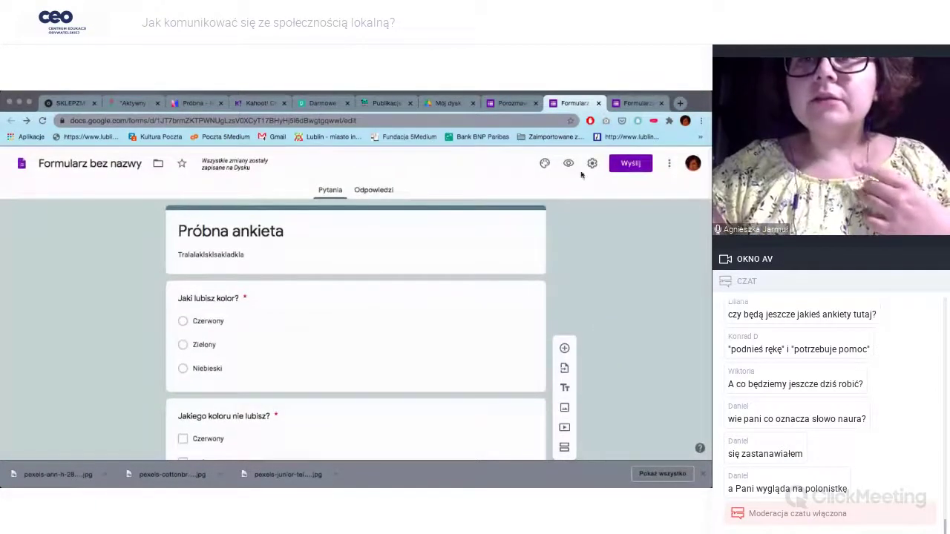
# Step: Preview the trial survey and review it from the colour questions to the video and closing text block
pyautogui.click(512, 103)
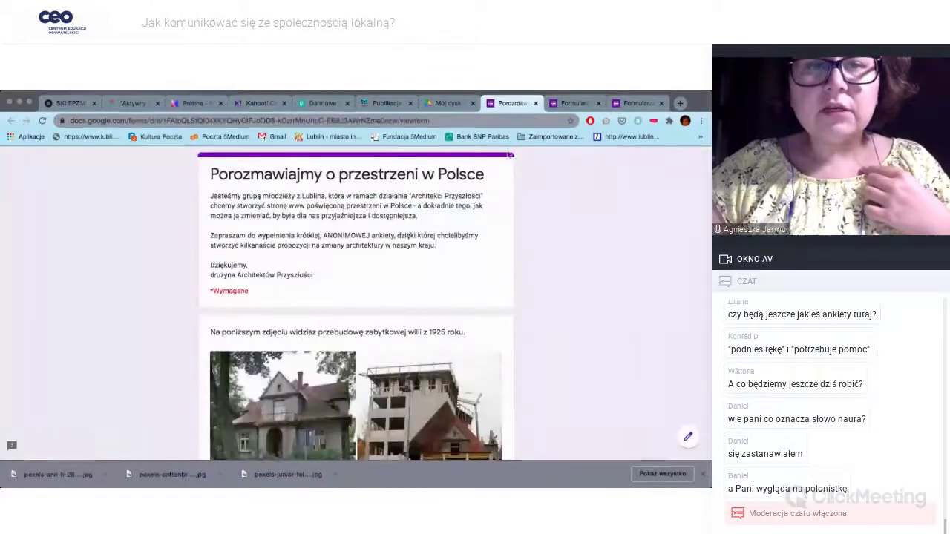
pyautogui.click(572, 103)
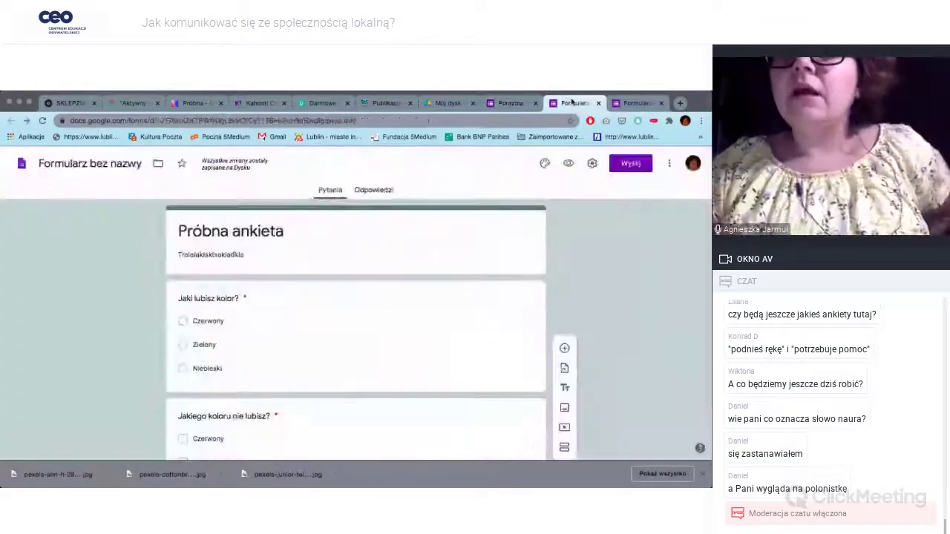
pyautogui.click(569, 165)
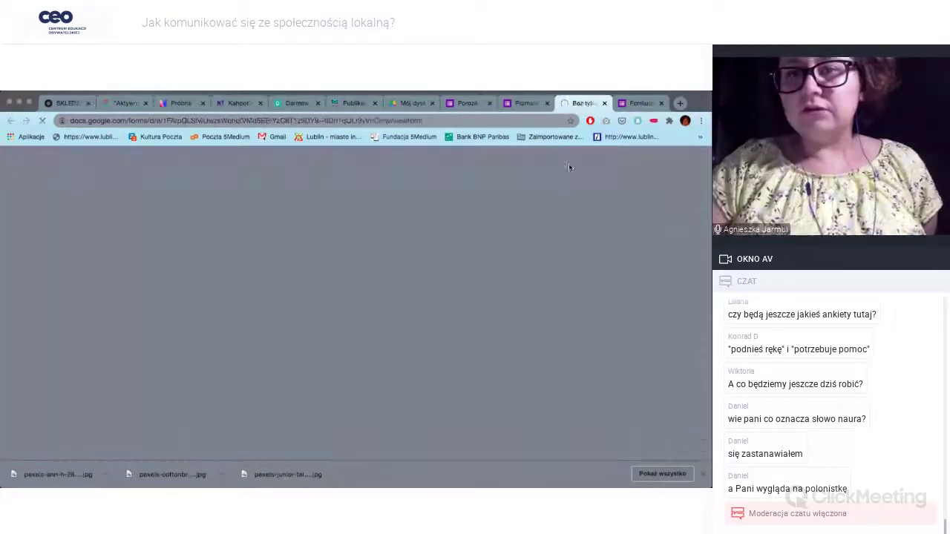
pyautogui.scroll(-5, 429, 301)
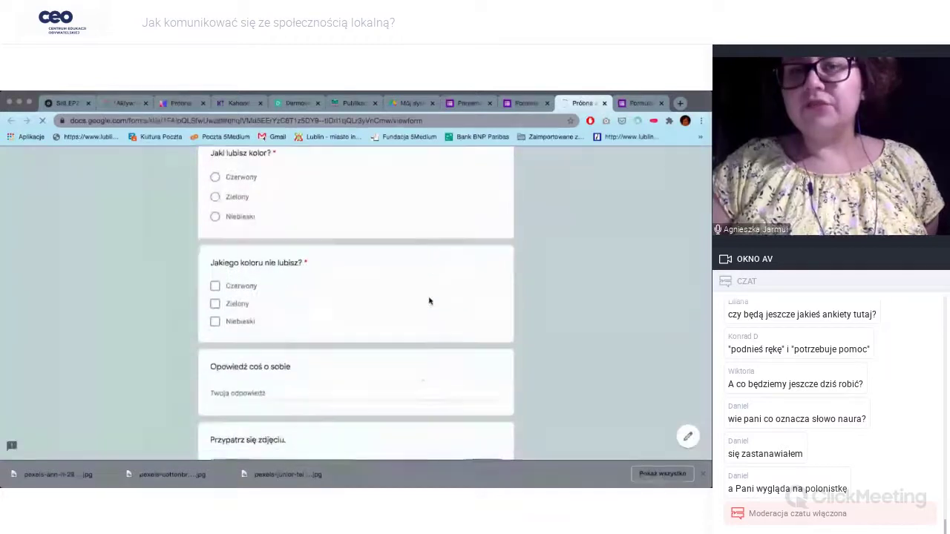
pyautogui.scroll(-6, 429, 301)
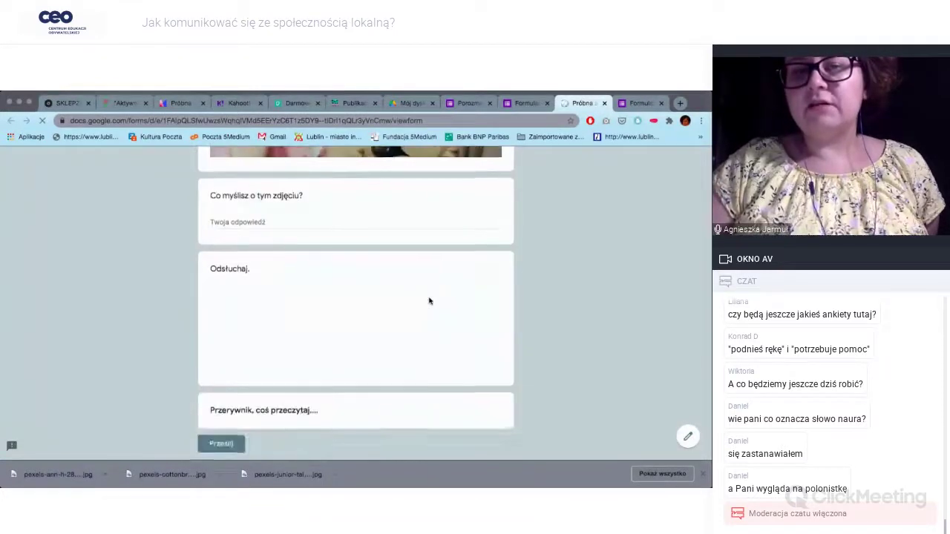
pyautogui.scroll(15, 428, 299)
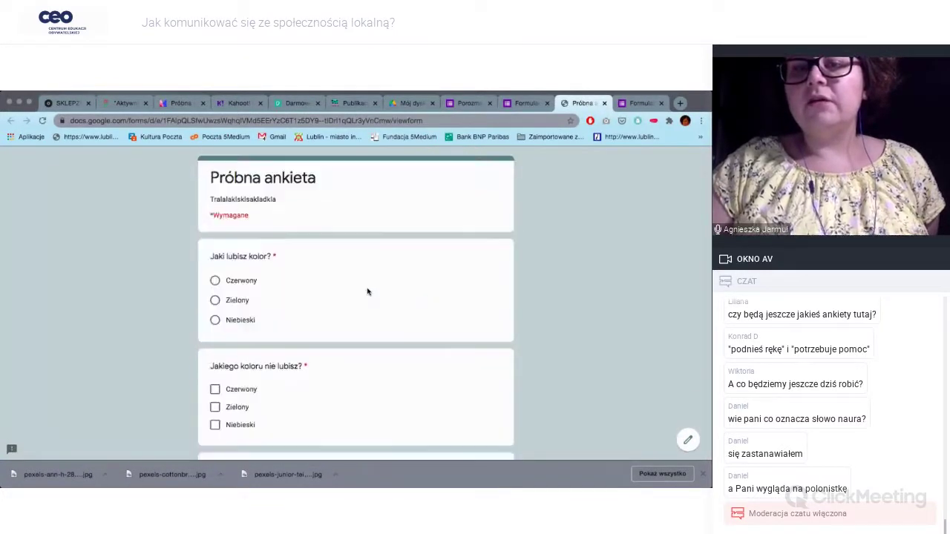
# Step: Submit a test response with Czerwony as the liked colour, Zielony and Czerwony as disliked, and "bniuvc" as the opinion on the photo
pyautogui.click(228, 279)
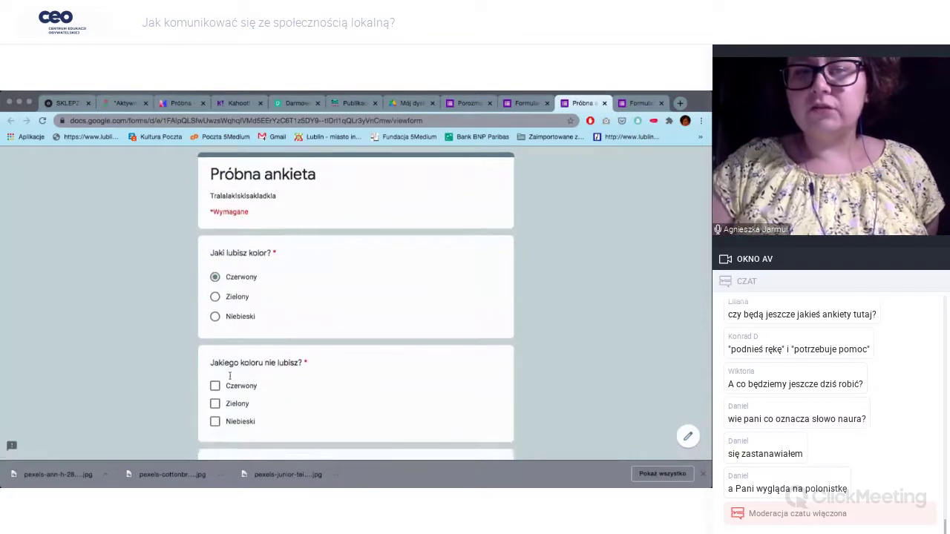
pyautogui.click(215, 404)
pyautogui.click(216, 386)
pyautogui.scroll(-4, 215, 382)
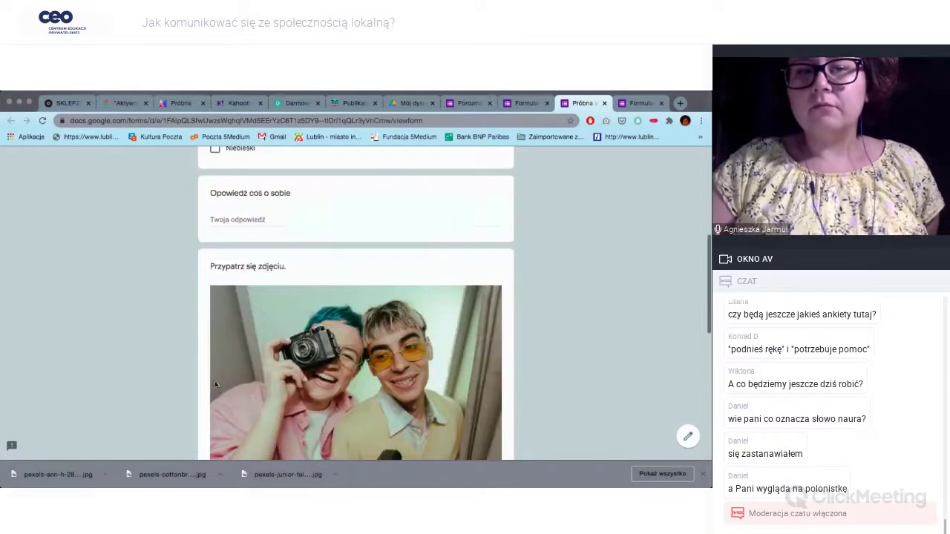
pyautogui.scroll(-5, 226, 319)
pyautogui.click(256, 293)
pyautogui.write('bniuvc')
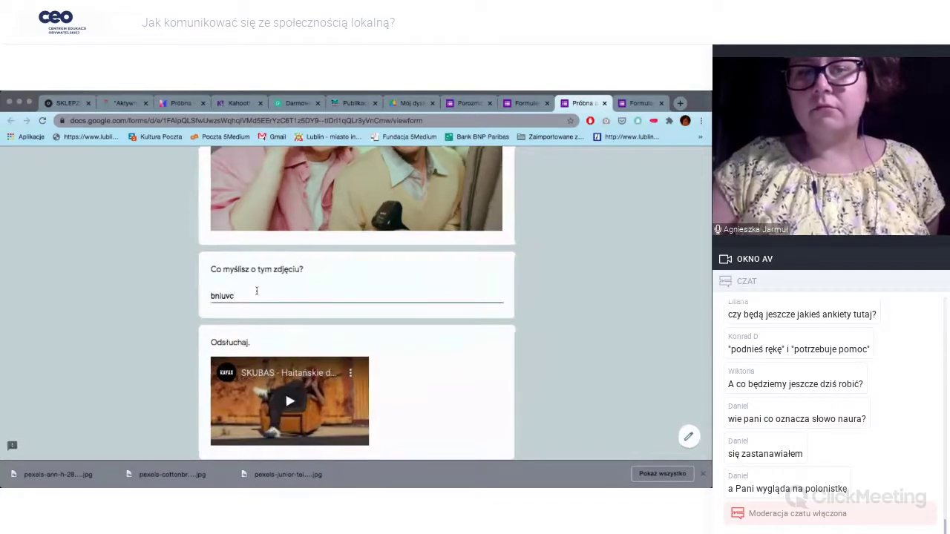
pyautogui.scroll(-2, 256, 291)
pyautogui.click(222, 375)
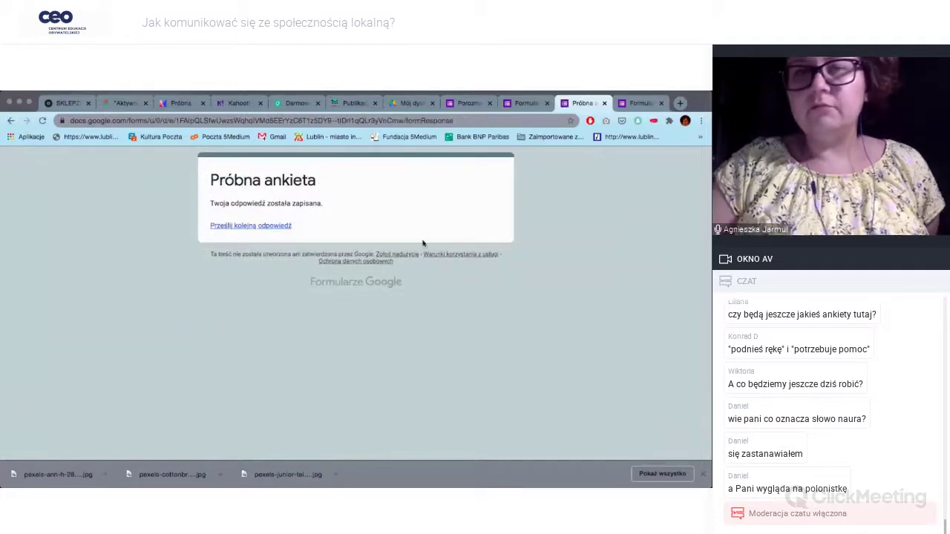
# Step: Return to the form editor and examine the summary of the collected responses for each question
pyautogui.click(528, 103)
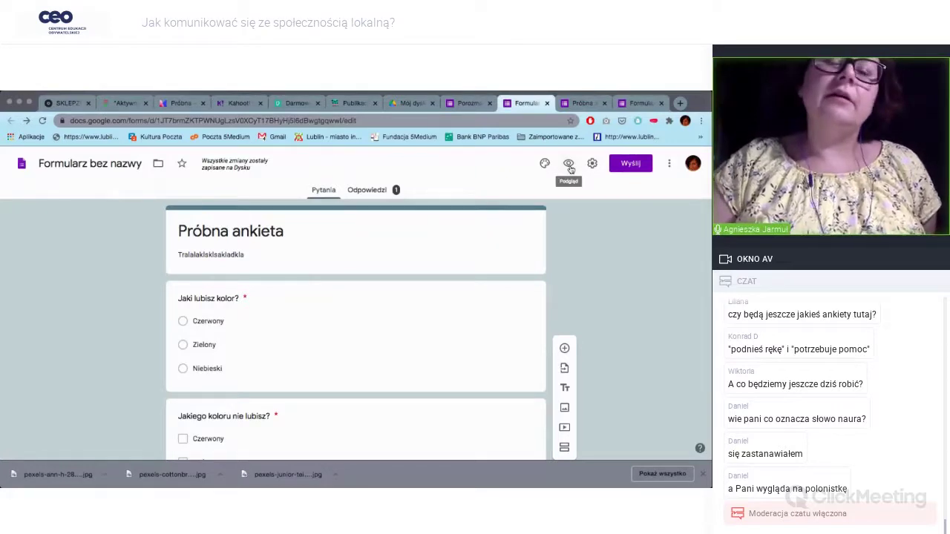
pyautogui.click(367, 190)
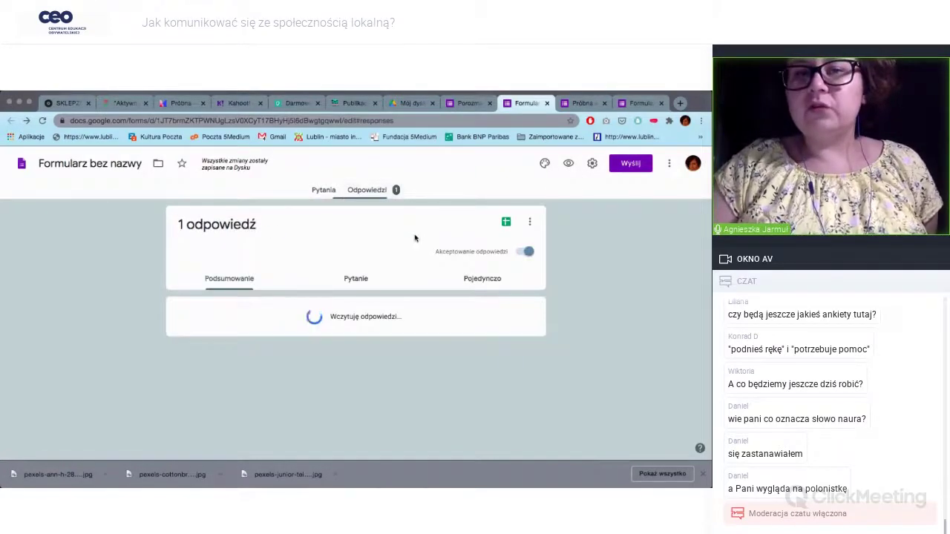
pyautogui.scroll(-1, 295, 372)
pyautogui.scroll(-5, 295, 371)
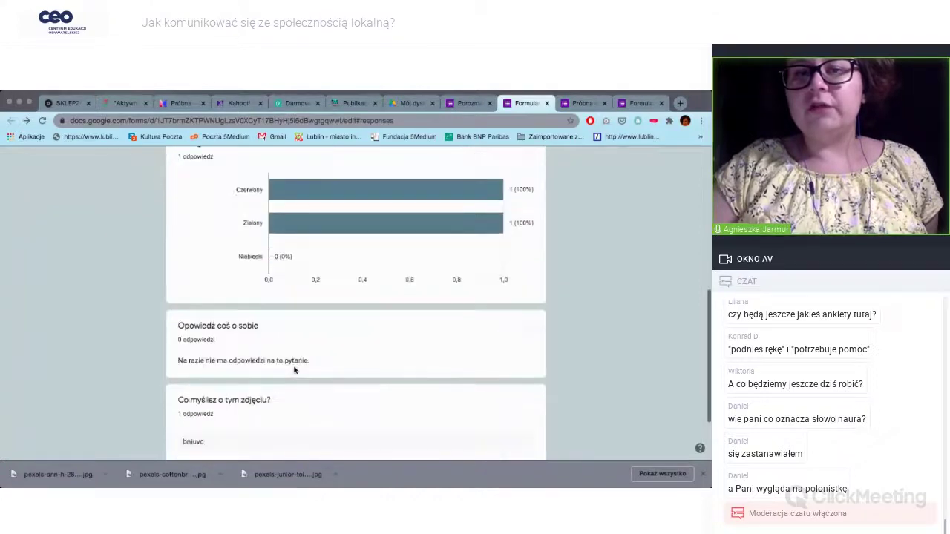
pyautogui.scroll(10, 294, 372)
pyautogui.scroll(1, 295, 372)
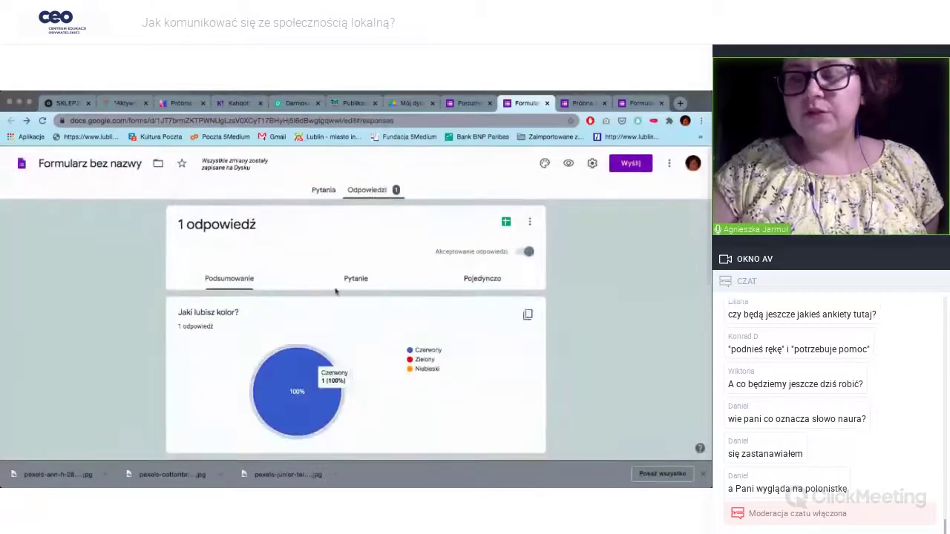
# Step: Close the trial form editor, its submitted preview, the template gallery and the "Porozmawiajmy o przestrzeni w Polsce" survey, returning to Google Drive
pyautogui.click(547, 104)
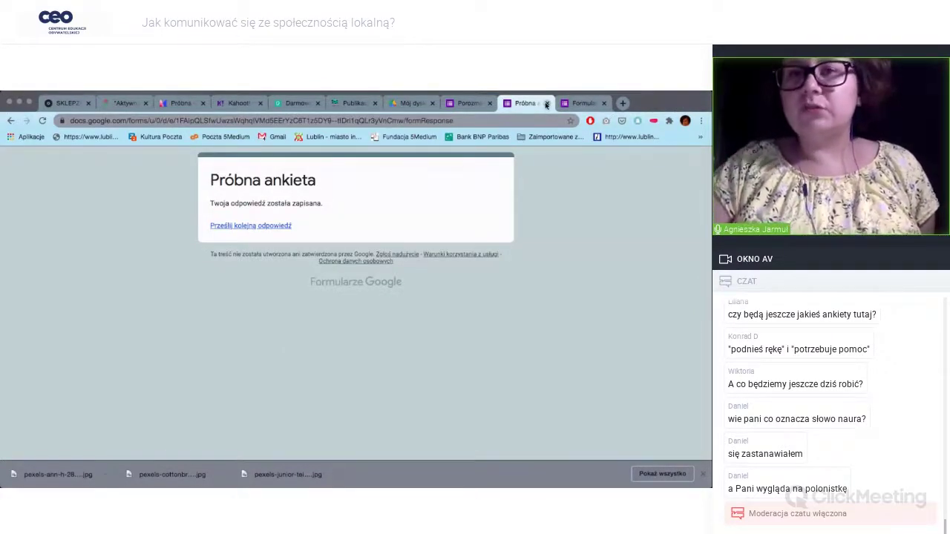
pyautogui.click(546, 104)
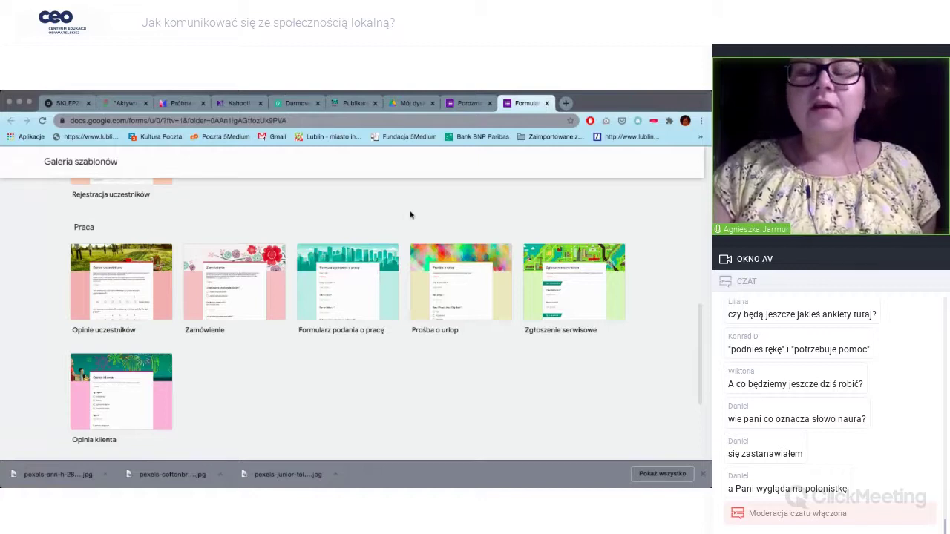
pyautogui.scroll(-3, 399, 383)
pyautogui.scroll(5, 475, 252)
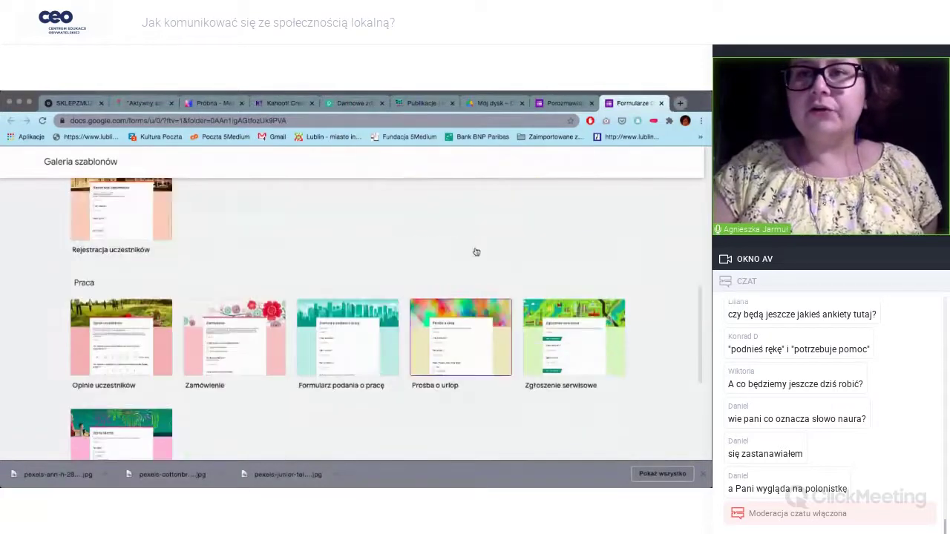
pyautogui.click(661, 104)
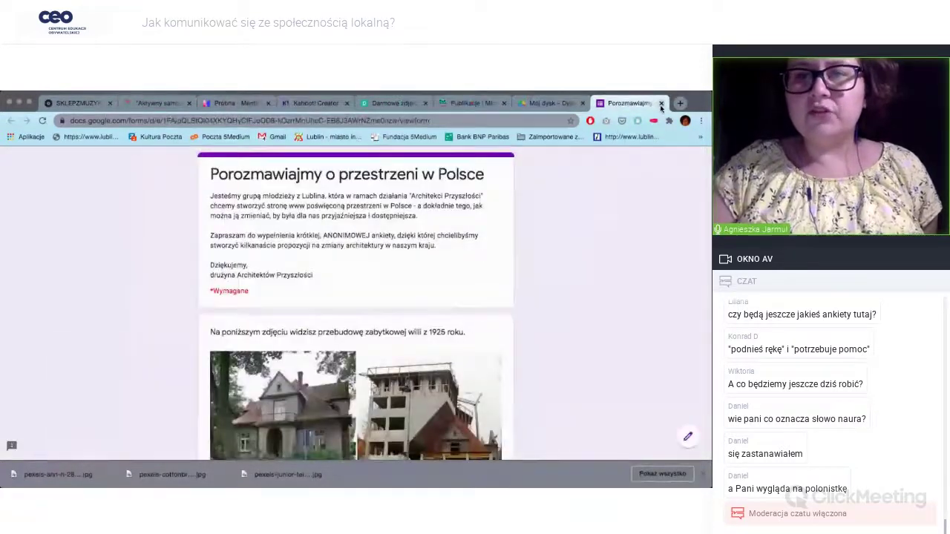
pyautogui.click(661, 104)
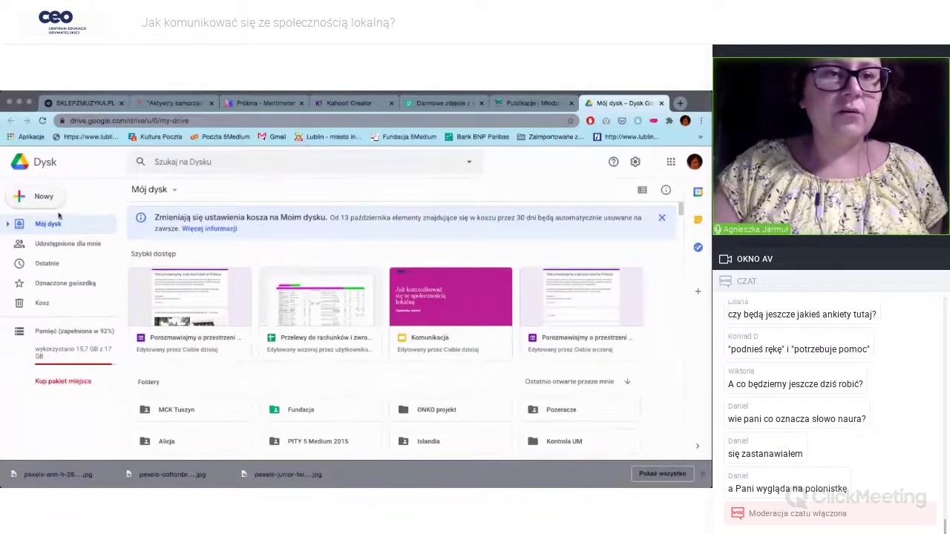
# Step: Start a new Google Form from a template in Google Drive to bring up the template gallery
pyautogui.click(18, 199)
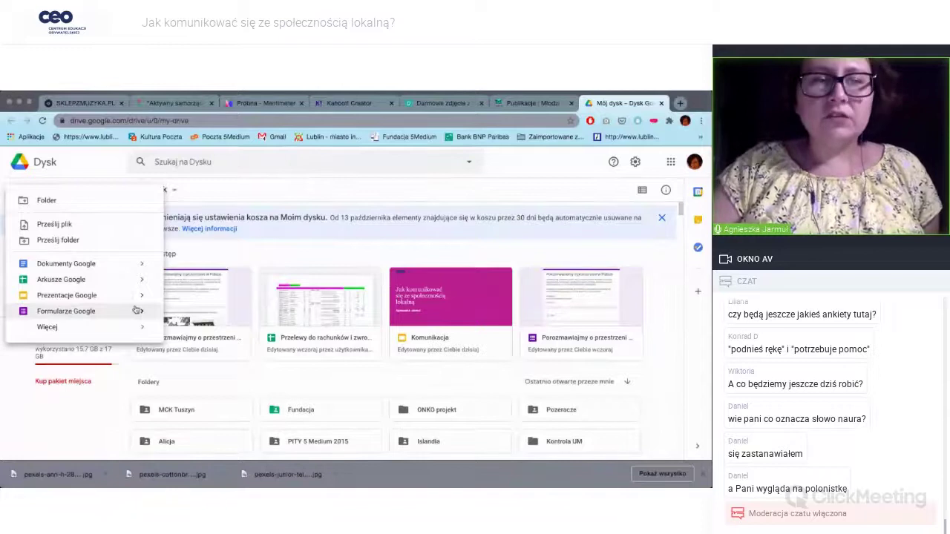
pyautogui.moveTo(141, 311)
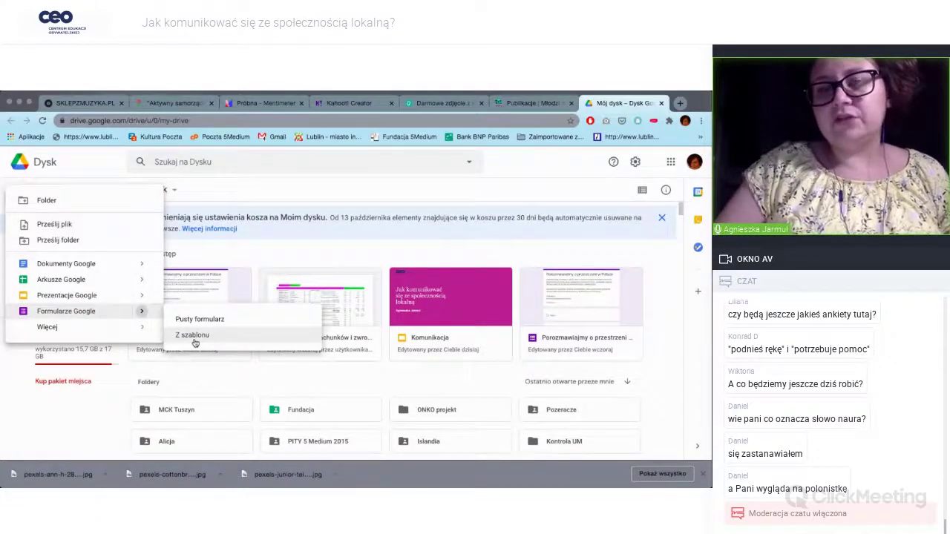
pyautogui.click(193, 336)
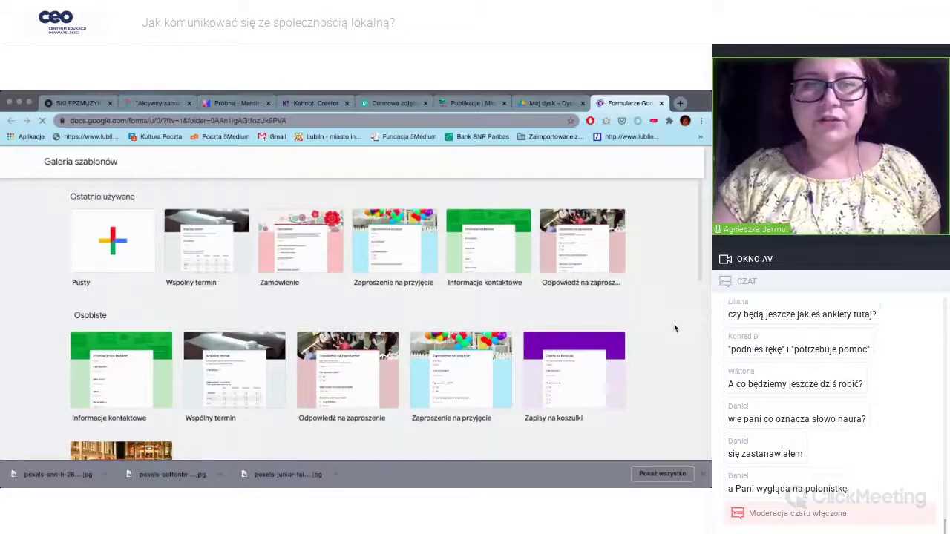
# Step: Look through the form template gallery and create a form from the Zamówienie template
pyautogui.scroll(-2, 675, 329)
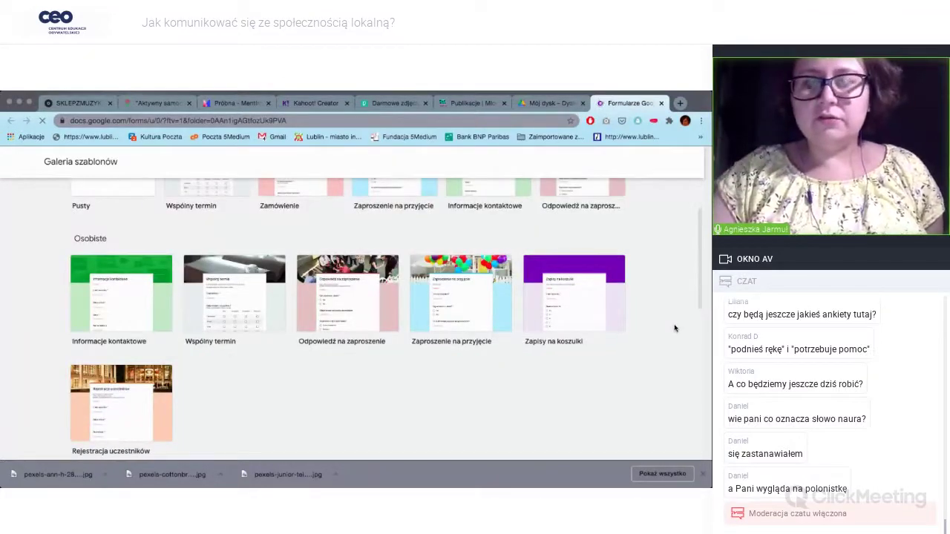
pyautogui.scroll(-4, 540, 353)
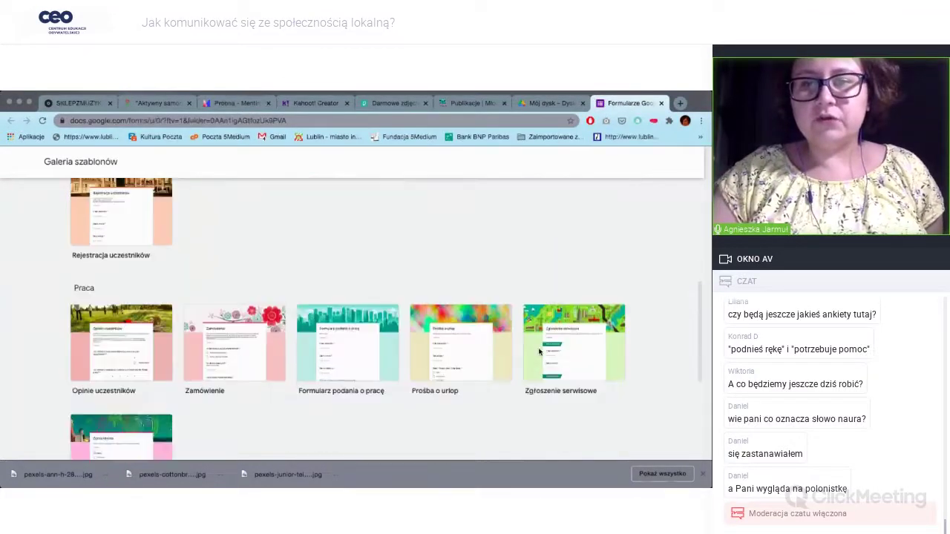
pyautogui.scroll(2, 540, 352)
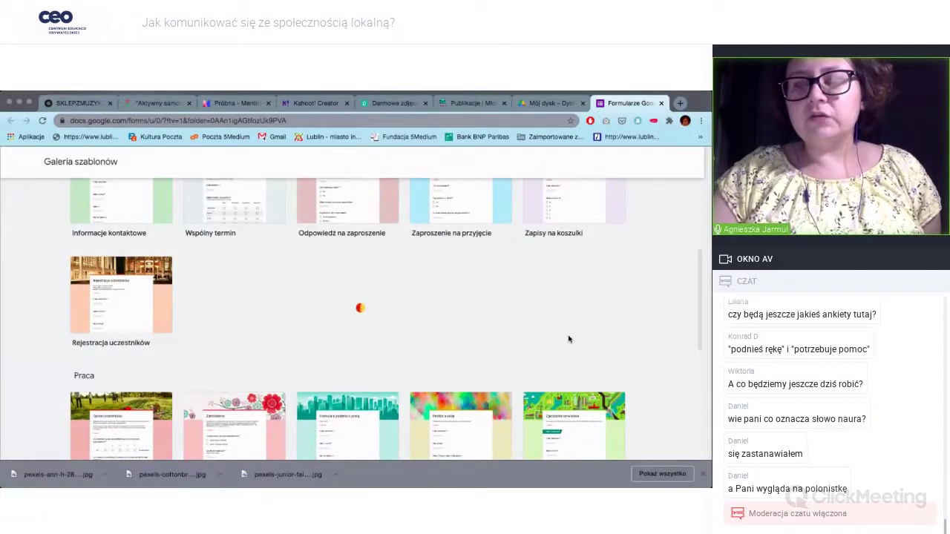
pyautogui.click(361, 308)
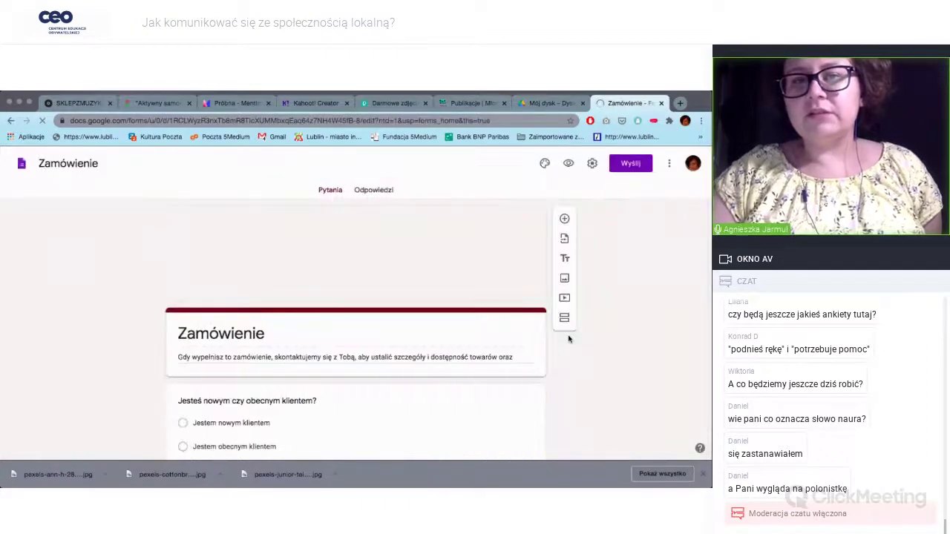
# Step: Replace the text of the Zamówienie form's first question, about new or existing customers, with "gfjgbjhbhj"
pyautogui.scroll(-3, 276, 369)
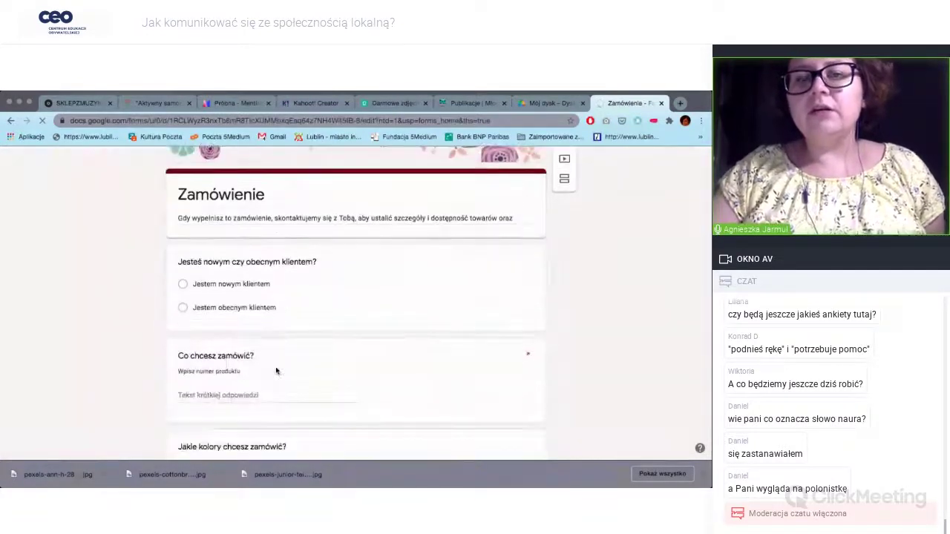
pyautogui.click(269, 280)
pyautogui.write('gfjgbjh')
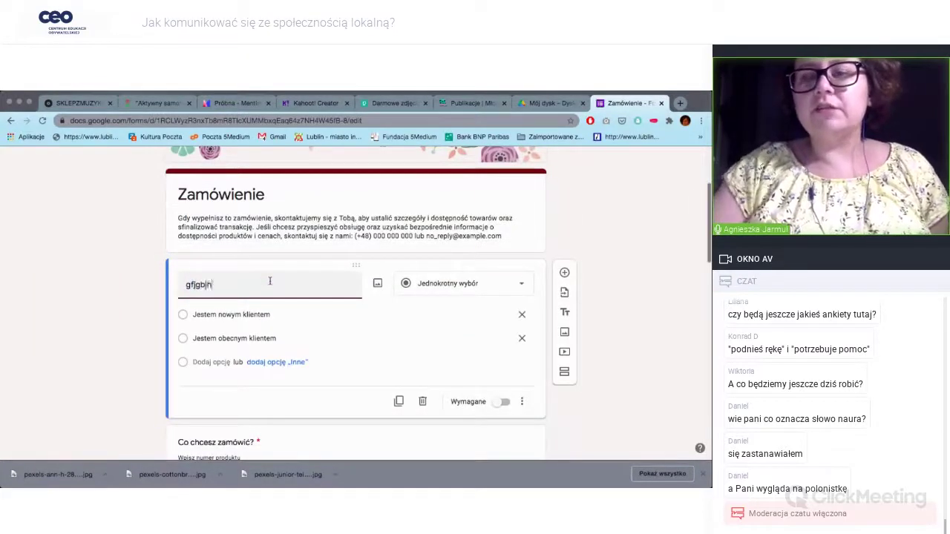
pyautogui.write('bhj')
pyautogui.click(628, 267)
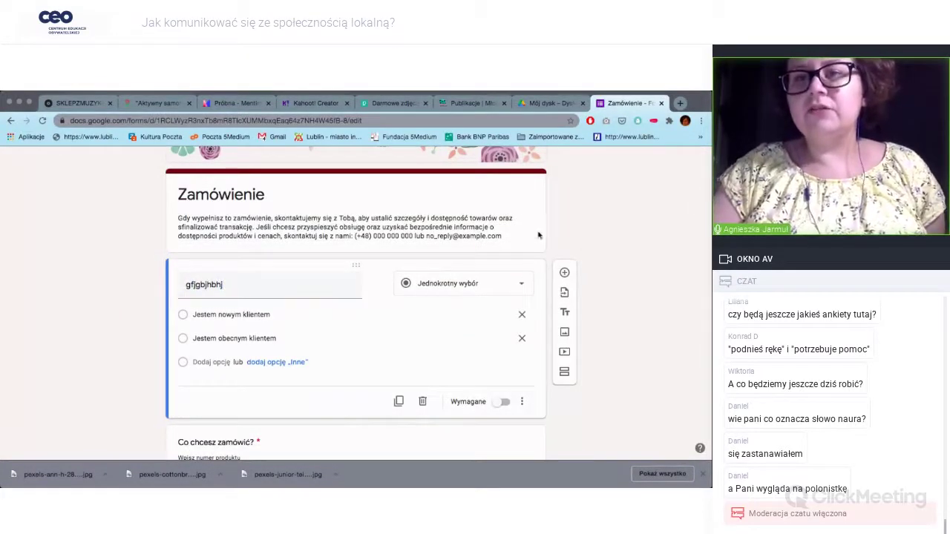
# Step: Preview the Zamówienie form, look through its questions and return to the form editor
pyautogui.scroll(5, 536, 234)
pyautogui.click(579, 162)
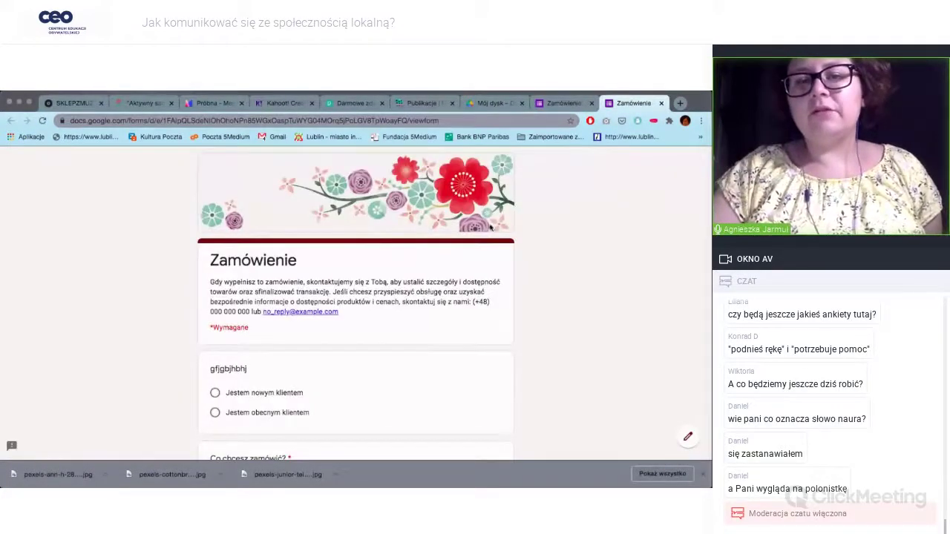
pyautogui.scroll(-4, 402, 293)
pyautogui.scroll(-4, 402, 293)
pyautogui.scroll(8, 402, 295)
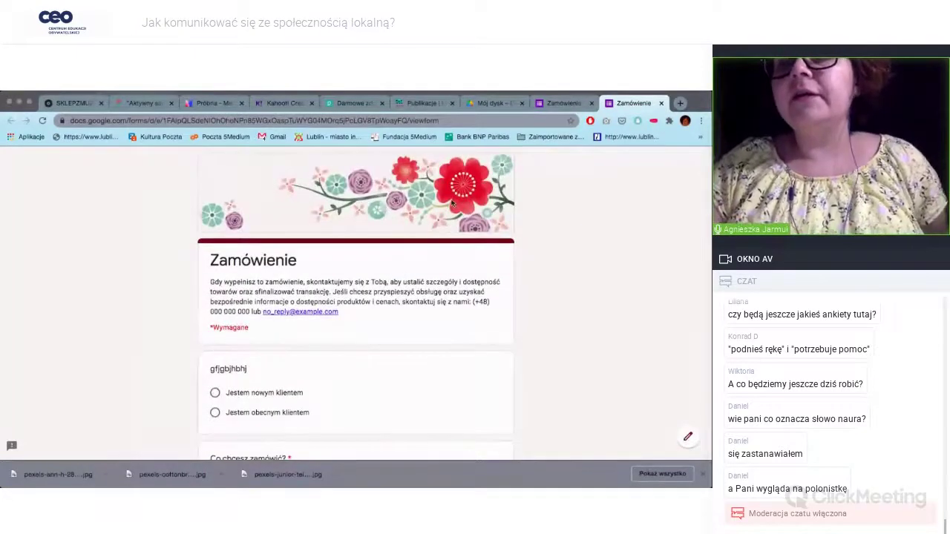
pyautogui.click(573, 108)
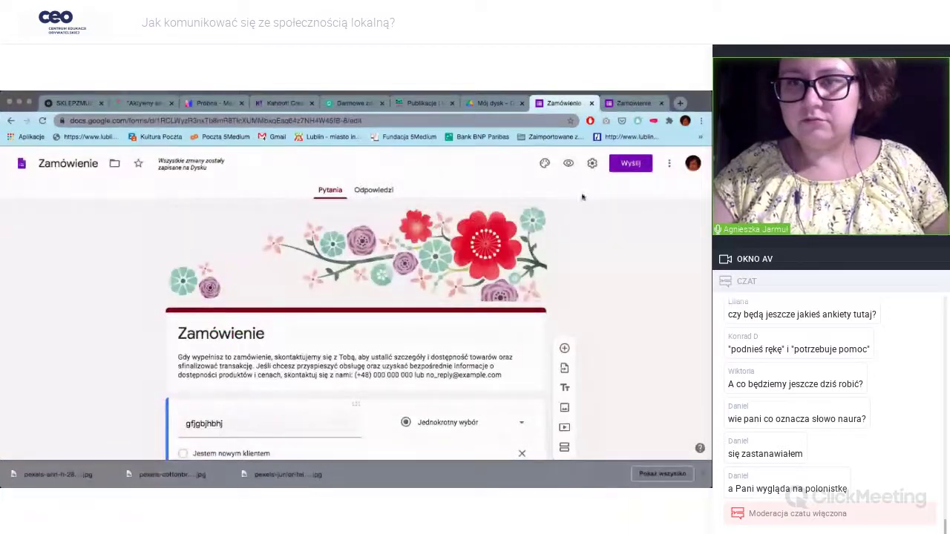
# Step: Replace the form's floral header with an uploaded photo of THE END letter tiles, adjusting the crop around the lettering
pyautogui.scroll(-1, 577, 318)
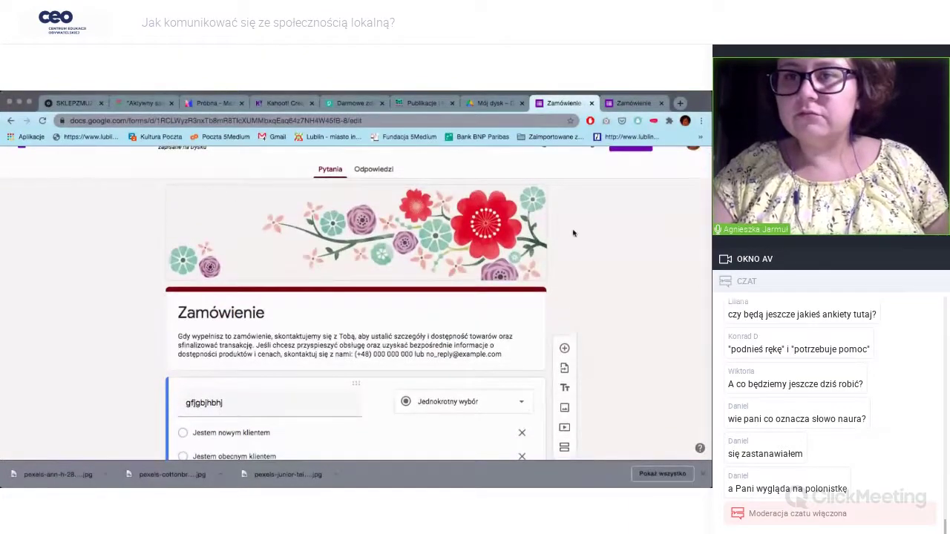
pyautogui.scroll(1, 573, 233)
pyautogui.click(545, 164)
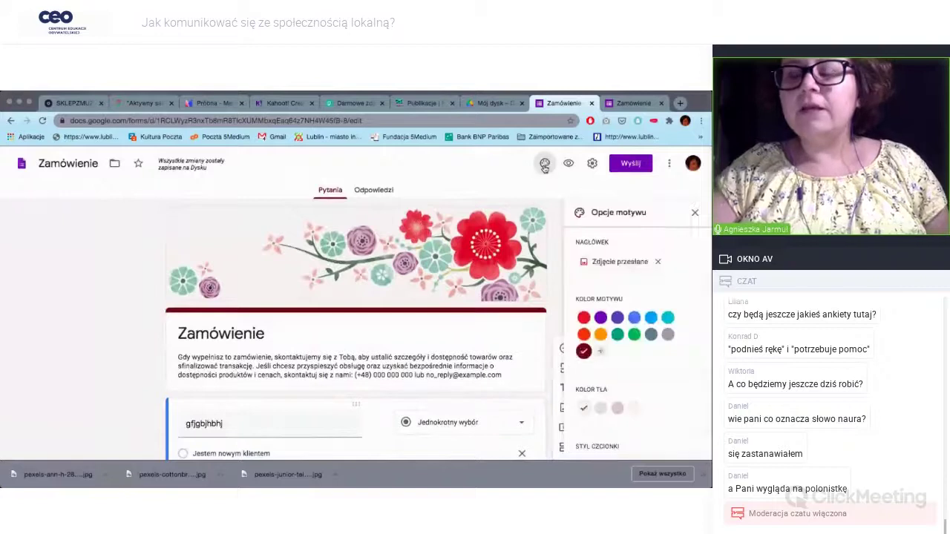
pyautogui.click(659, 262)
pyautogui.click(617, 262)
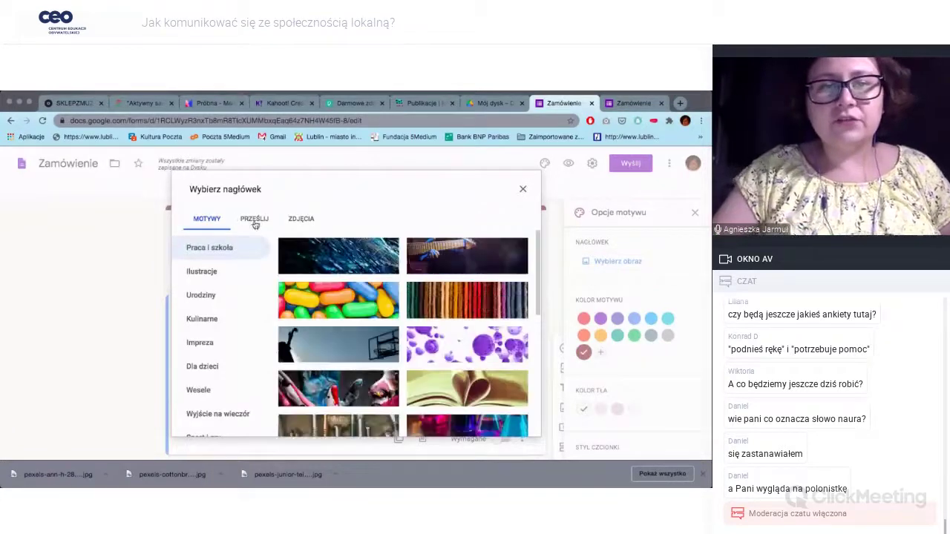
pyautogui.click(255, 221)
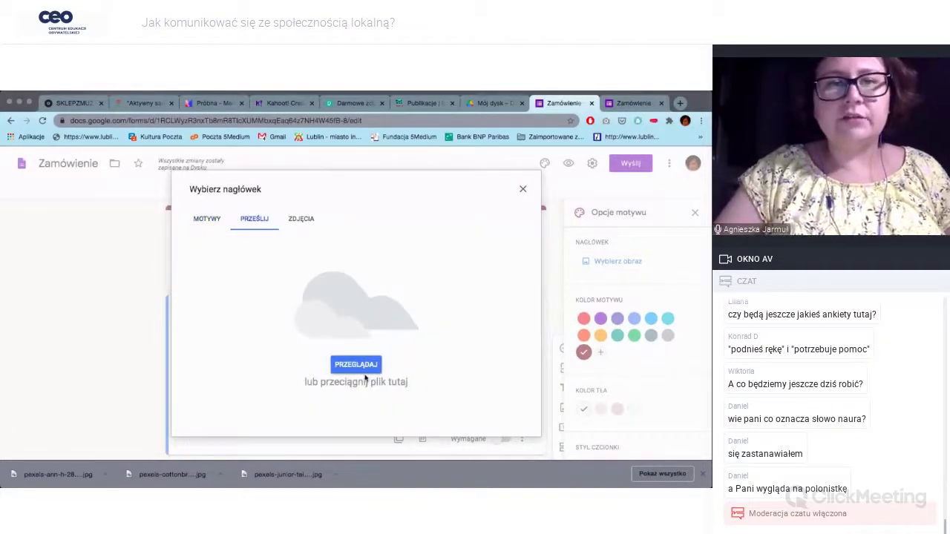
pyautogui.click(360, 367)
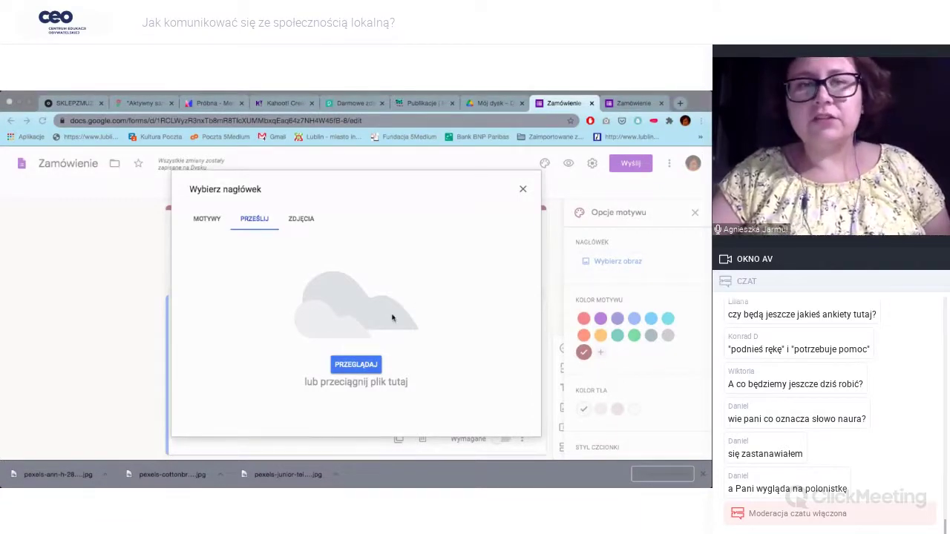
pyautogui.press('Return')
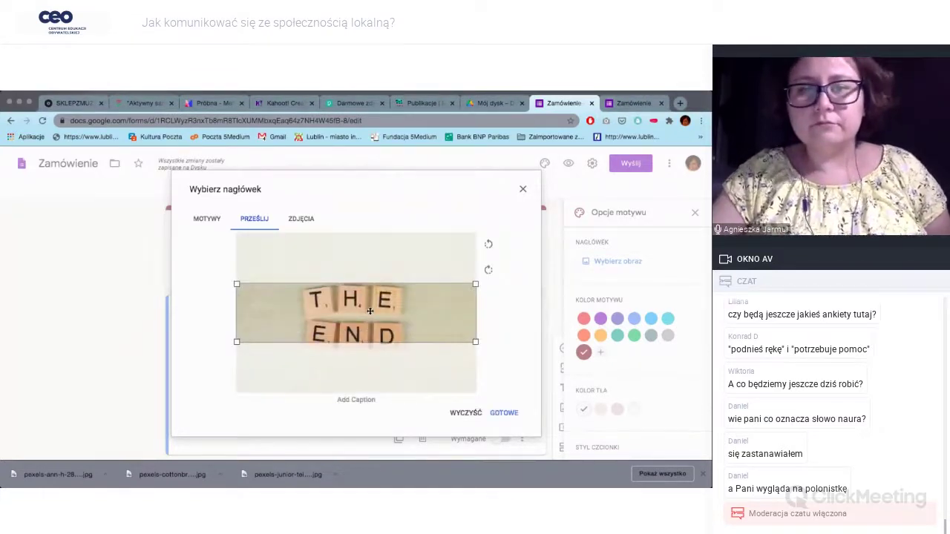
pyautogui.moveTo(370, 311); pyautogui.dragTo(369, 312)
pyautogui.click(504, 413)
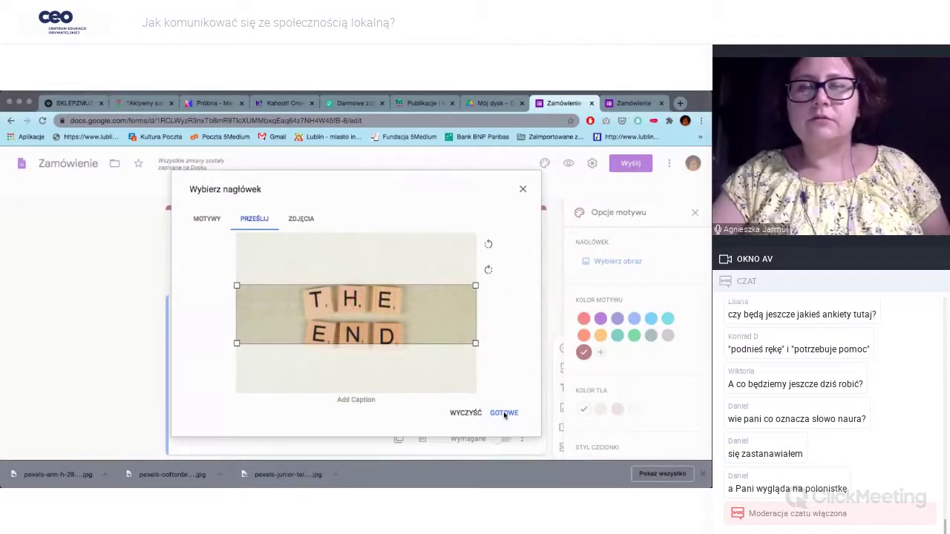
# Step: Set the form's theme colour to brown and close the theme options
pyautogui.scroll(-1, 448, 396)
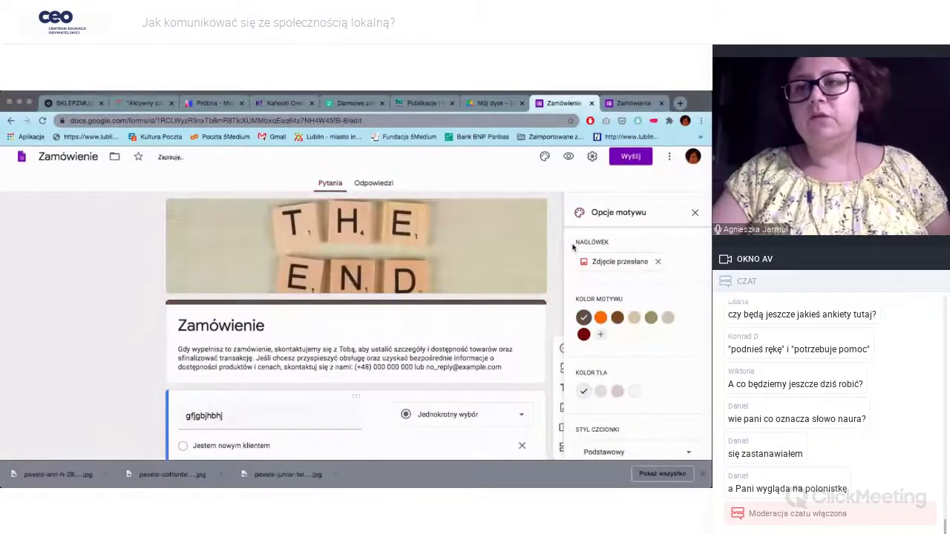
pyautogui.click(615, 318)
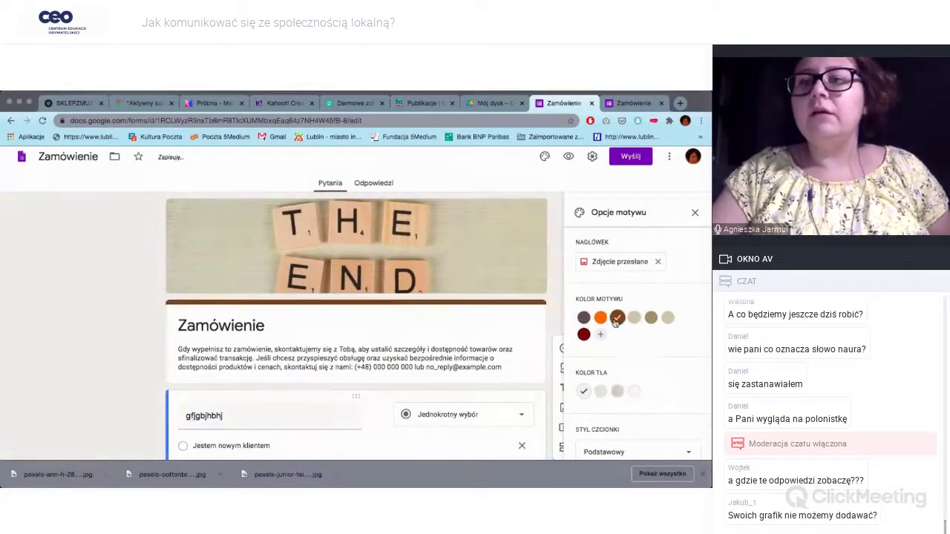
pyautogui.click(695, 213)
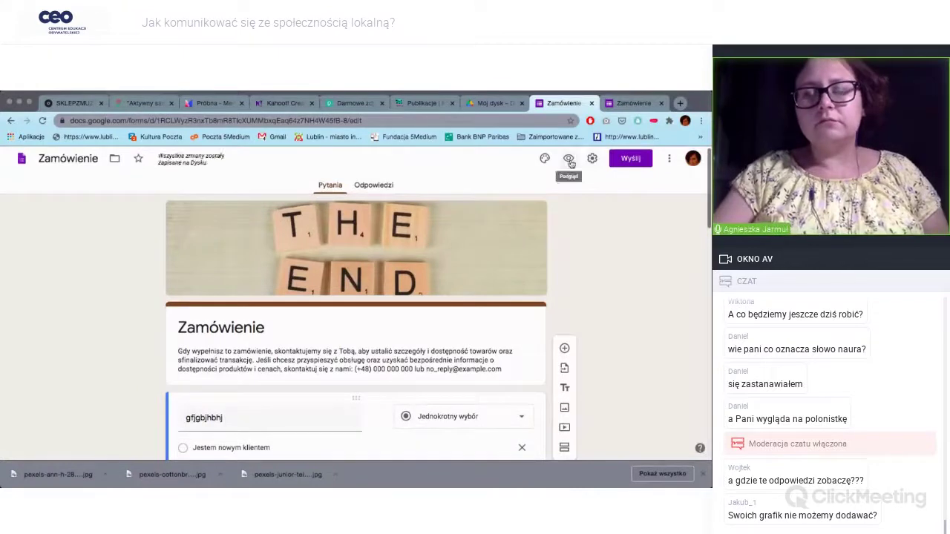
# Step: Preview the restyled Zamówienie form from start to end, and close that preview
pyautogui.click(568, 160)
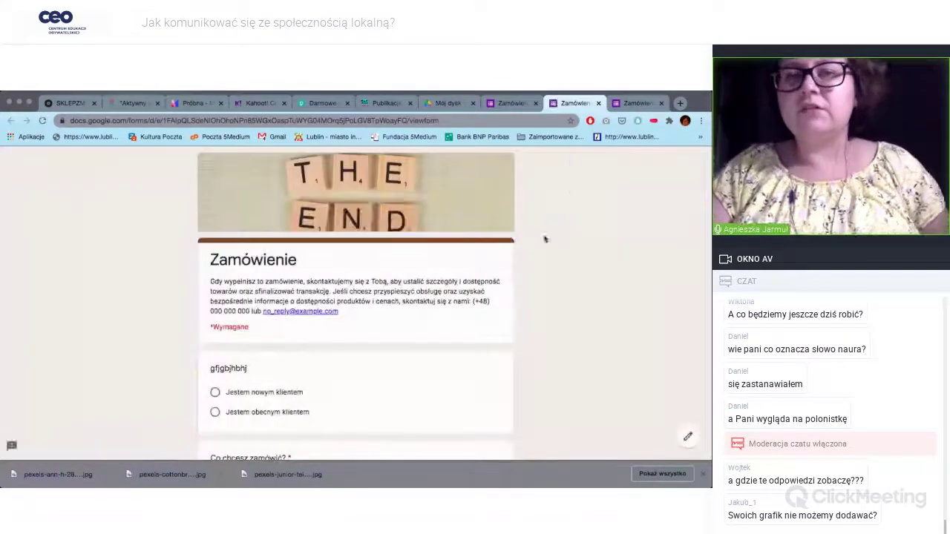
pyautogui.scroll(-3, 534, 297)
pyautogui.scroll(-5, 530, 302)
pyautogui.scroll(10, 527, 301)
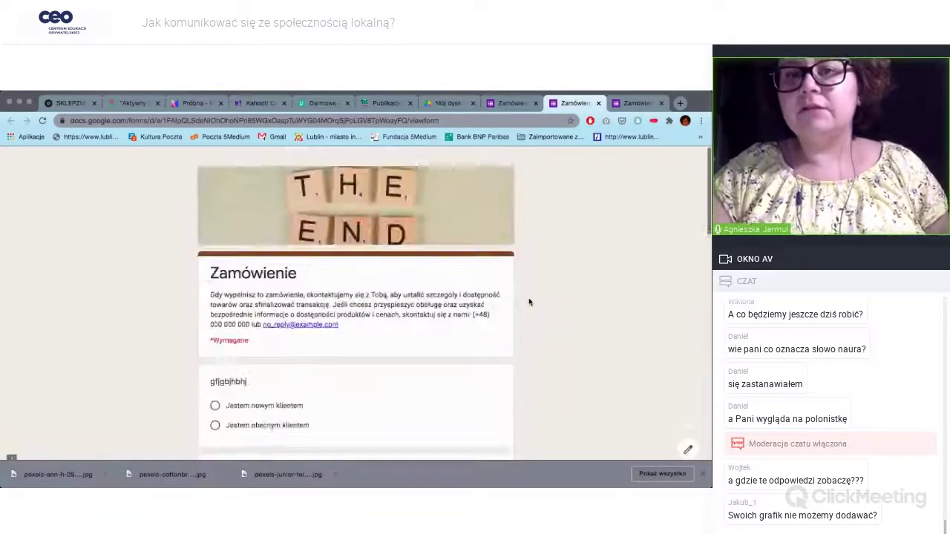
pyautogui.click(599, 103)
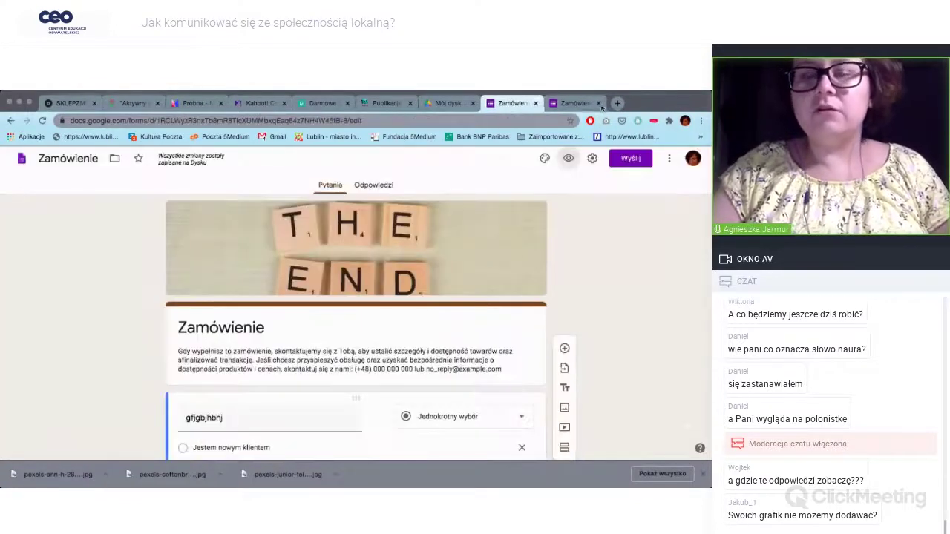
# Step: Reopen the Google Forms template gallery from Google Drive and examine the personal, work and education templates
pyautogui.click(448, 103)
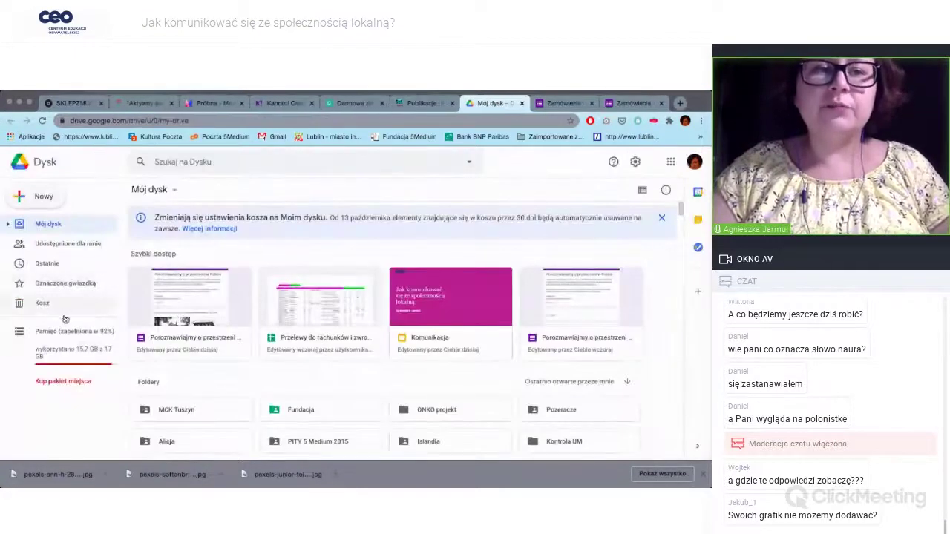
pyautogui.click(30, 195)
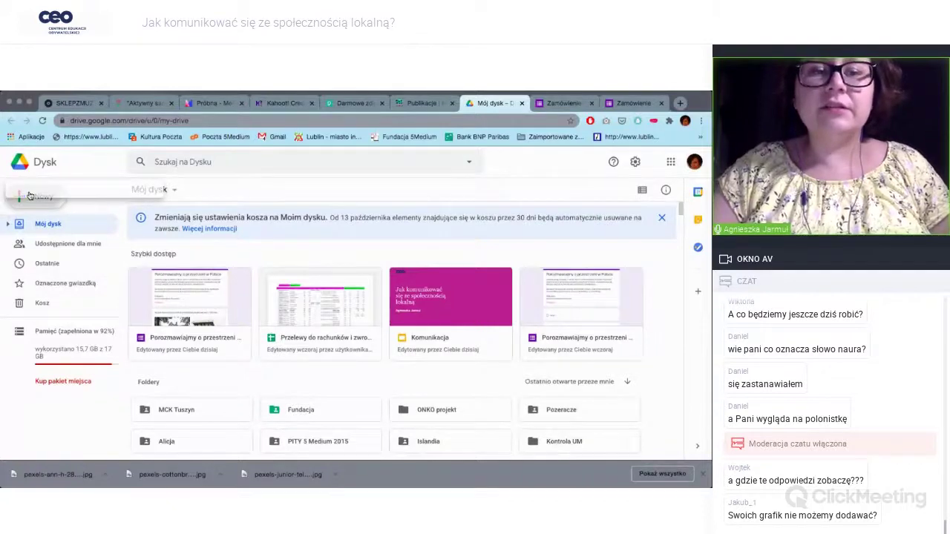
pyautogui.moveTo(143, 311)
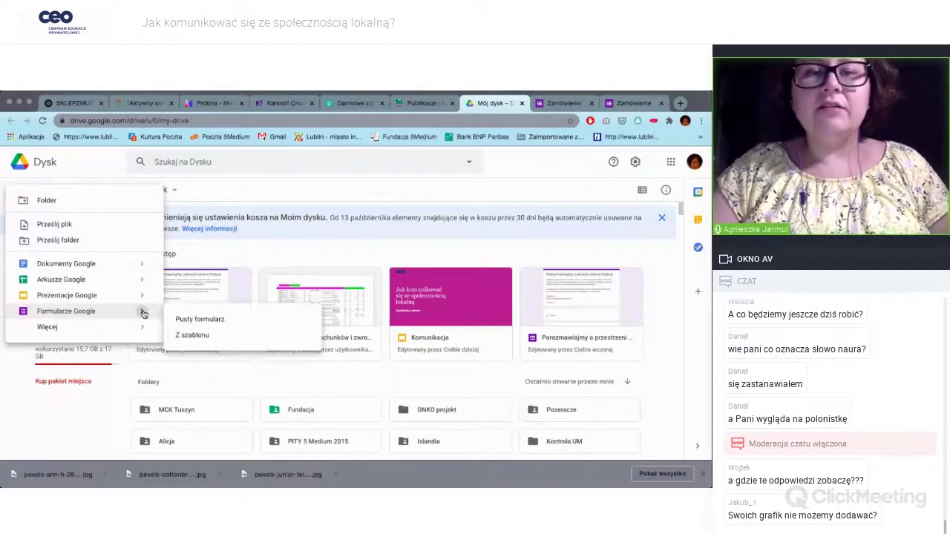
pyautogui.click(194, 336)
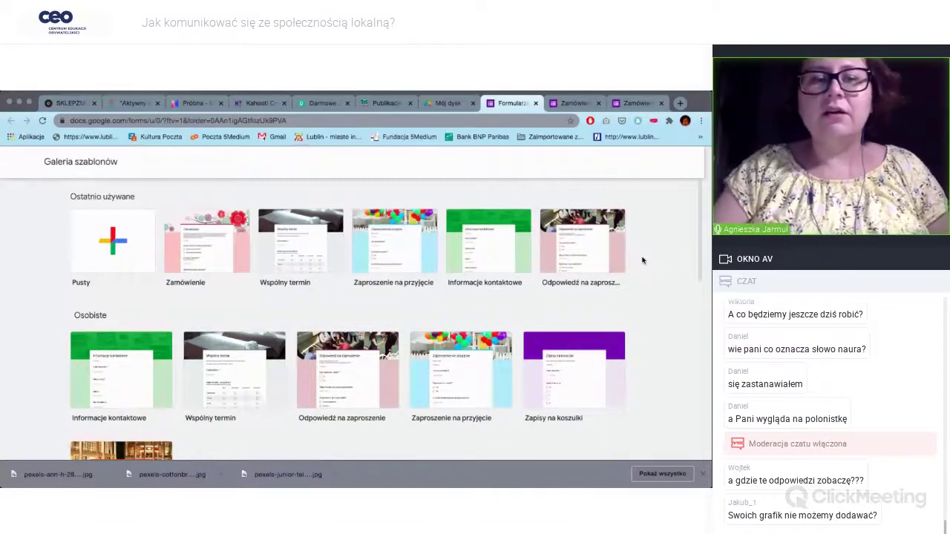
pyautogui.scroll(-6, 643, 260)
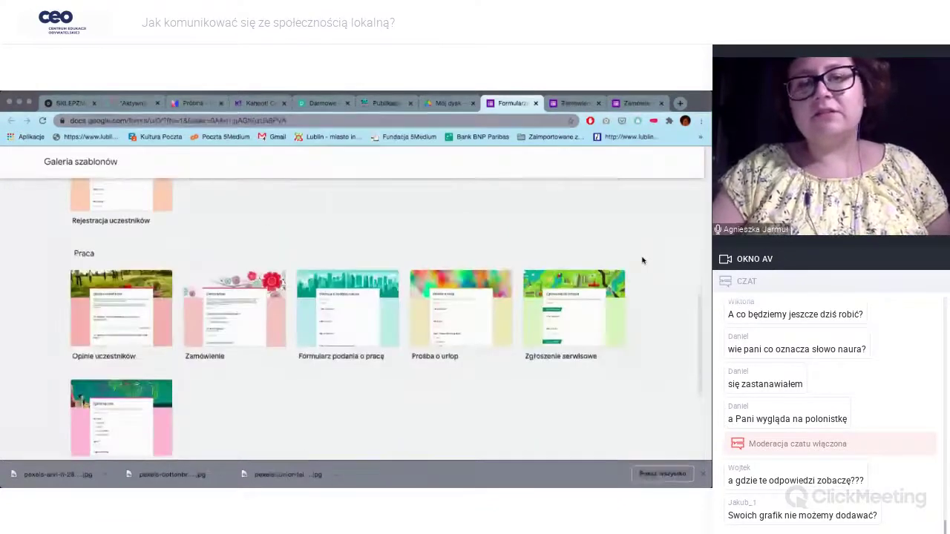
pyautogui.scroll(-1, 643, 259)
pyautogui.scroll(-1, 643, 260)
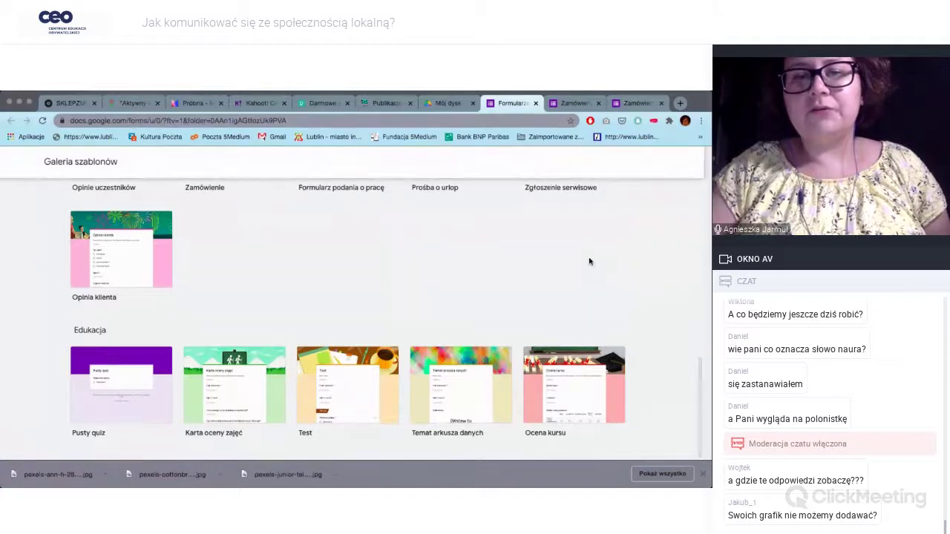
pyautogui.scroll(5, 589, 261)
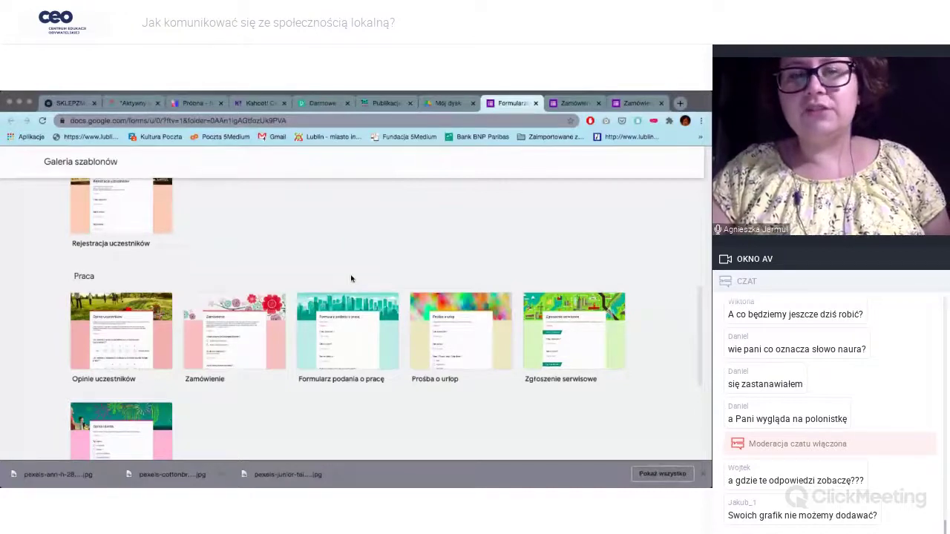
pyautogui.scroll(5, 351, 278)
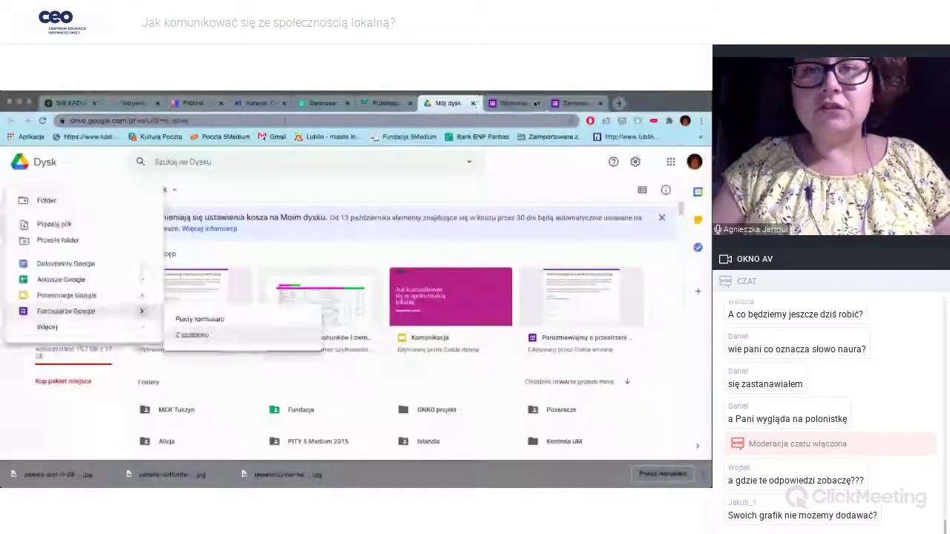
# Step: Close the Zamówienie form editor and its remaining preview, and show the shared files before returning to Mój dysk
pyautogui.click(535, 104)
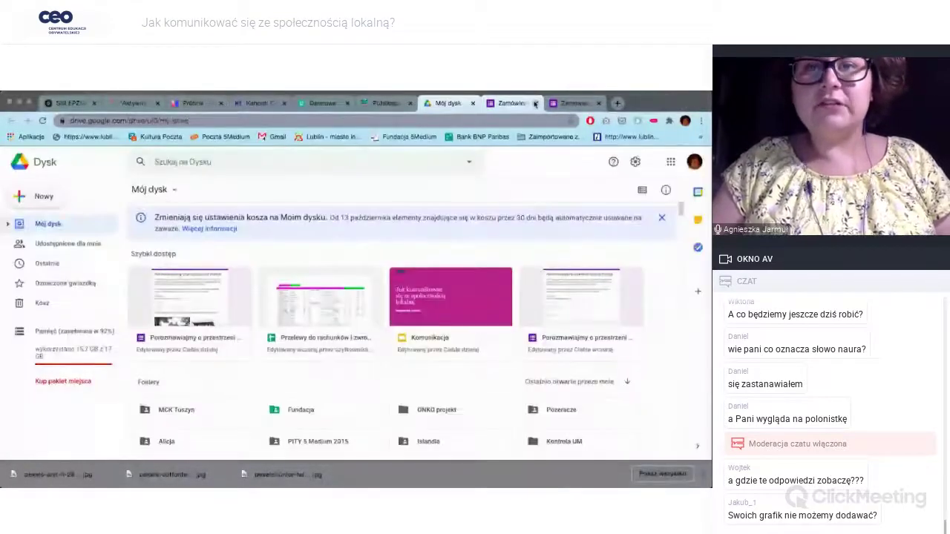
pyautogui.click(535, 104)
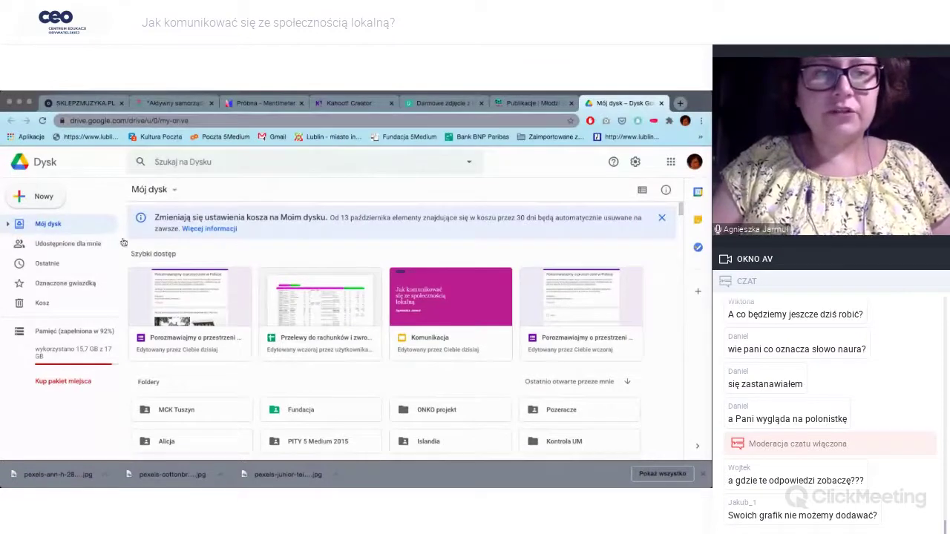
pyautogui.click(51, 244)
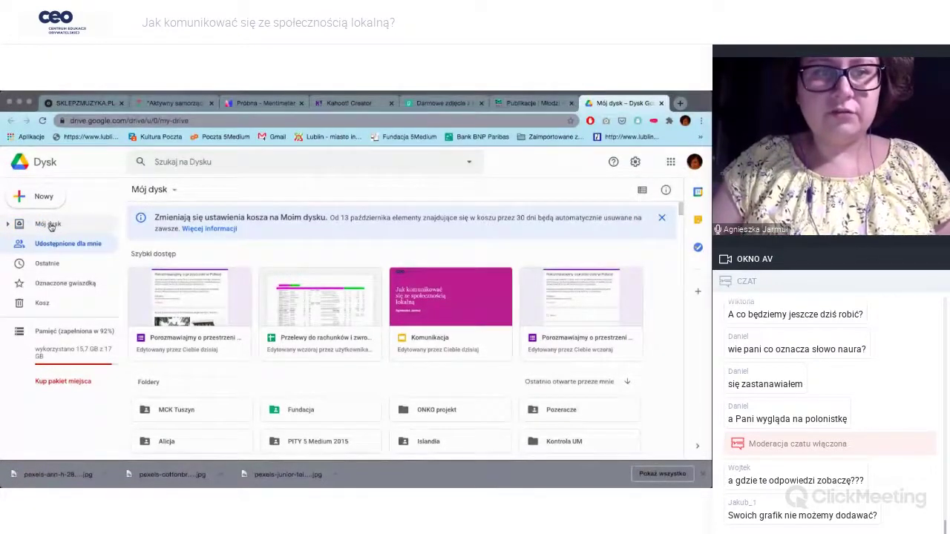
pyautogui.click(49, 224)
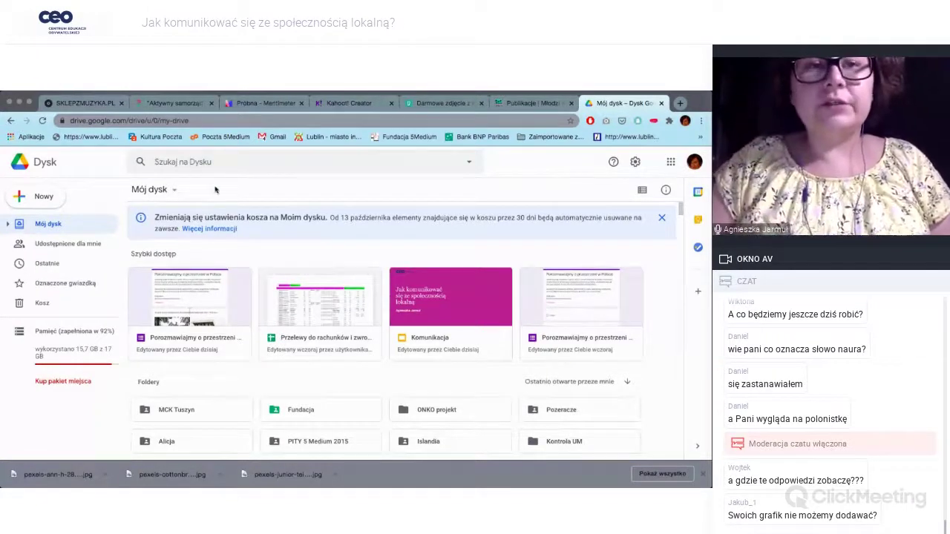
# Step: Open the form Porozmawiajmy o przestrzeni w Polsce 2 from Google Drive, show its response summary, and return to its questions
pyautogui.click(191, 297)
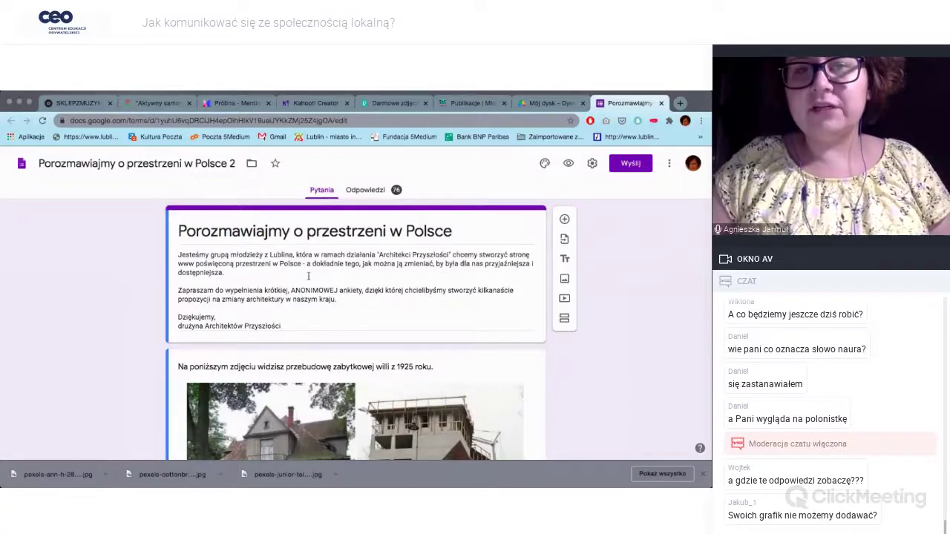
pyautogui.click(365, 190)
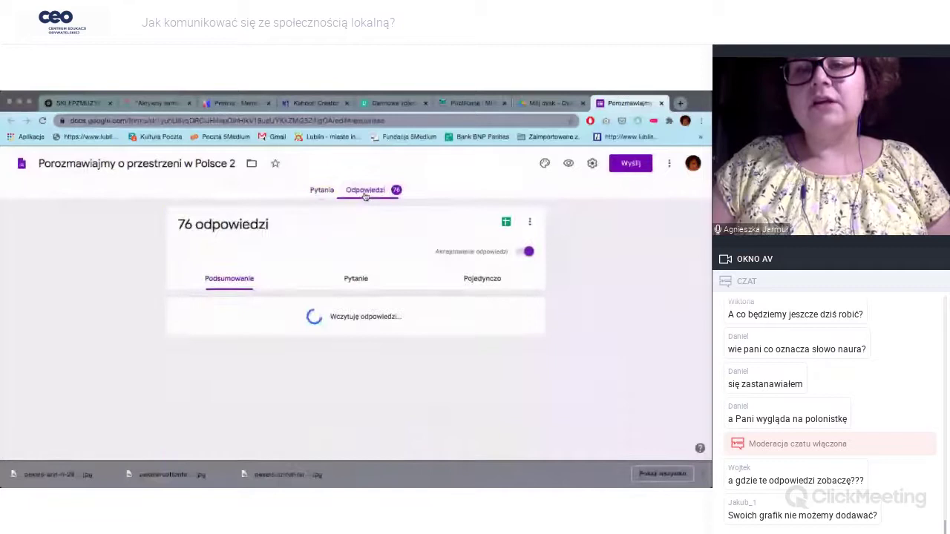
pyautogui.click(324, 191)
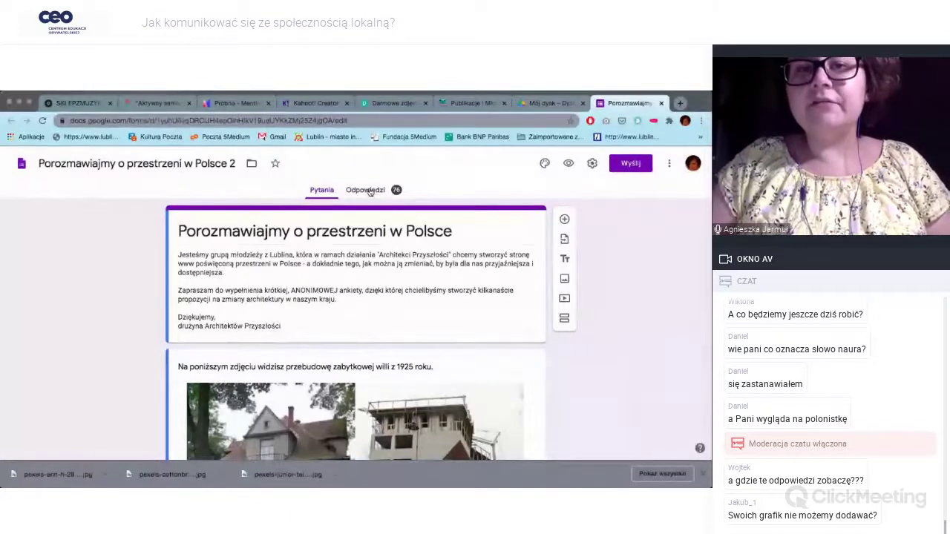
# Step: Show the form's editing address, open the form preview, and show the public address ending in viewform
pyautogui.click(354, 121)
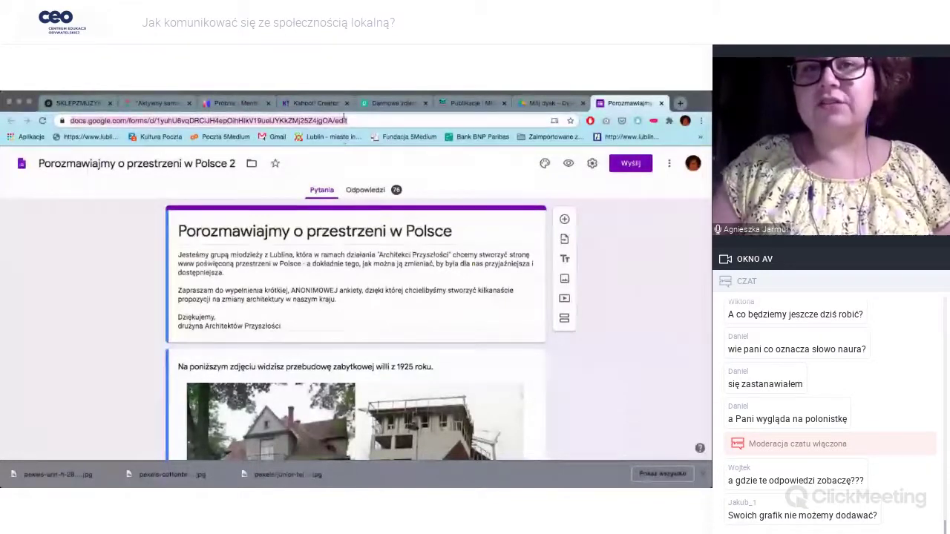
pyautogui.click(354, 121)
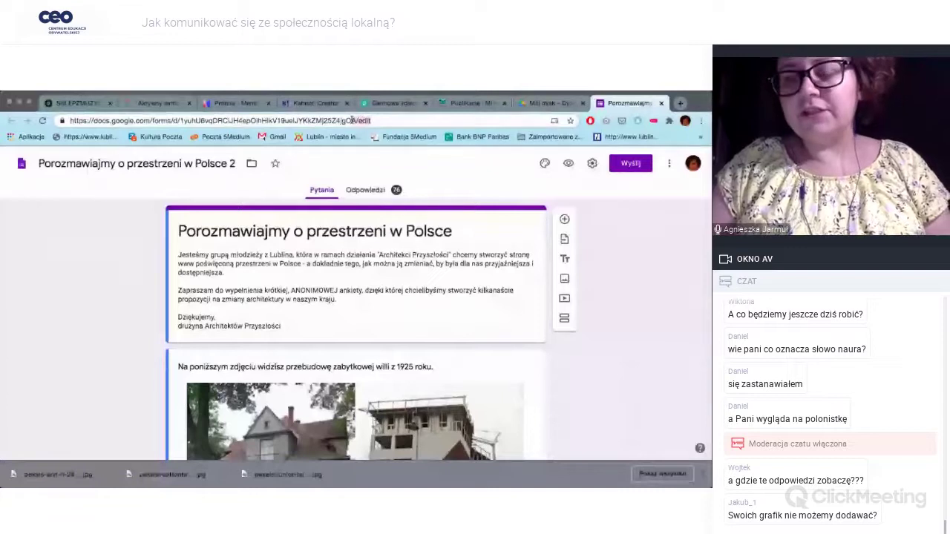
pyautogui.click(428, 175)
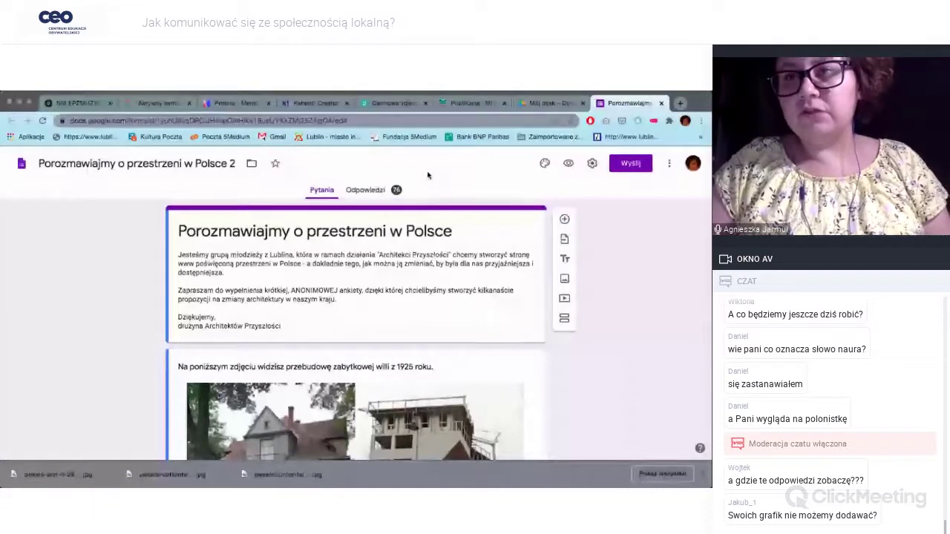
pyautogui.click(569, 165)
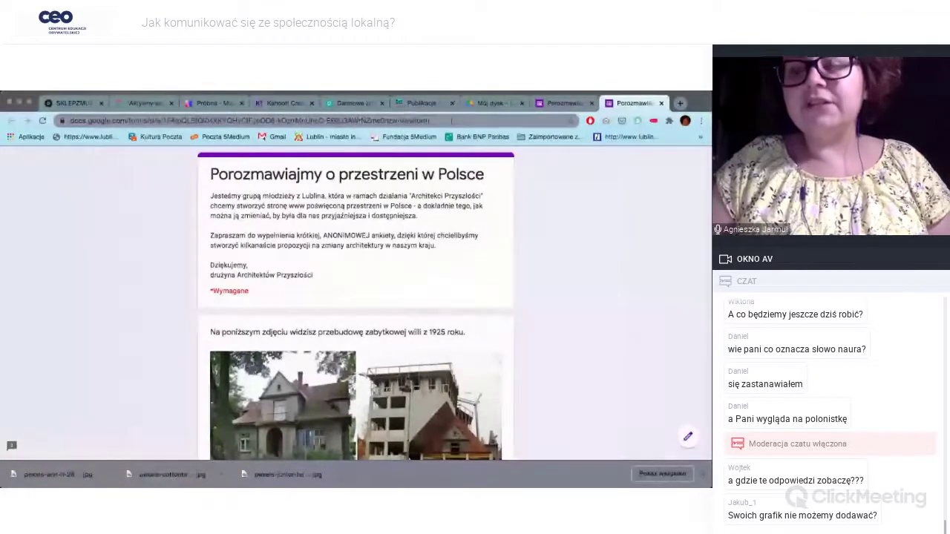
pyautogui.click(452, 120)
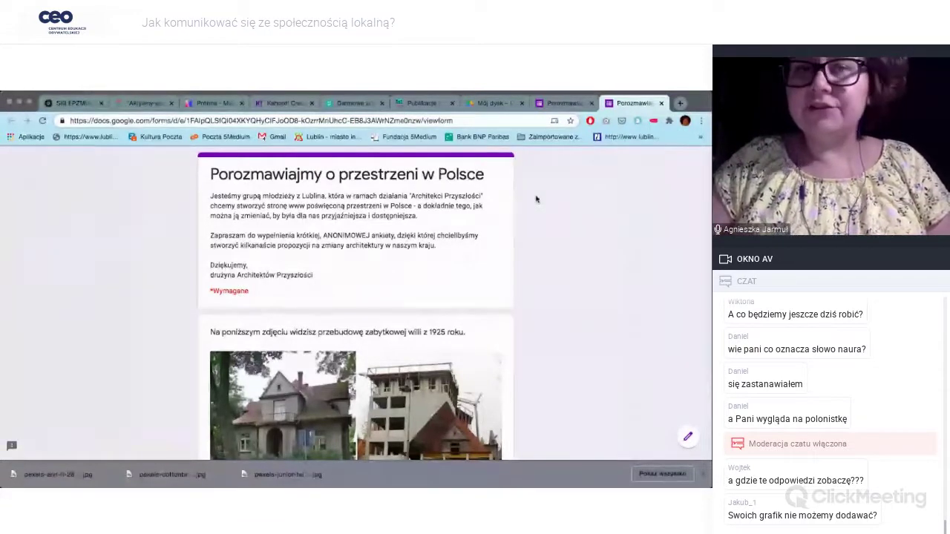
# Step: Return to the form editor, examine the general and presentation settings, and close them without saving
pyautogui.click(556, 104)
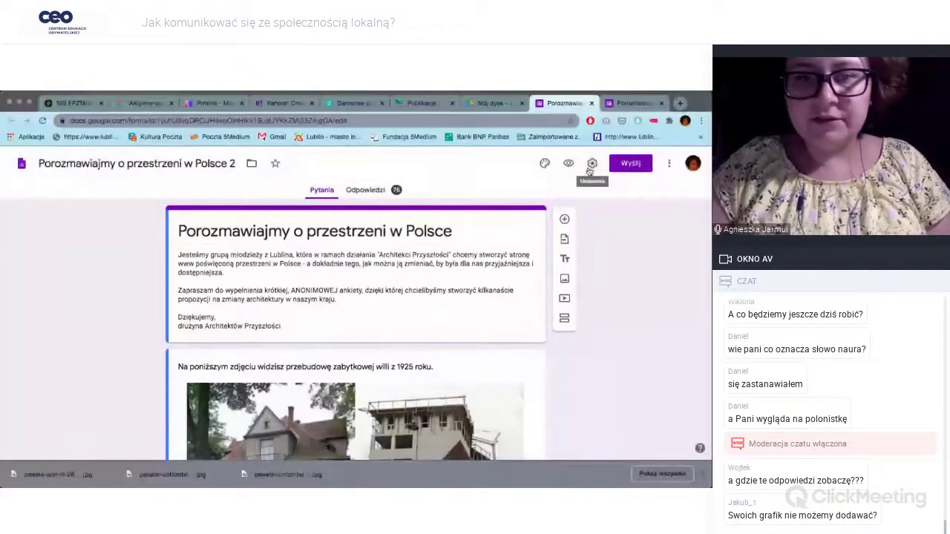
pyautogui.click(592, 164)
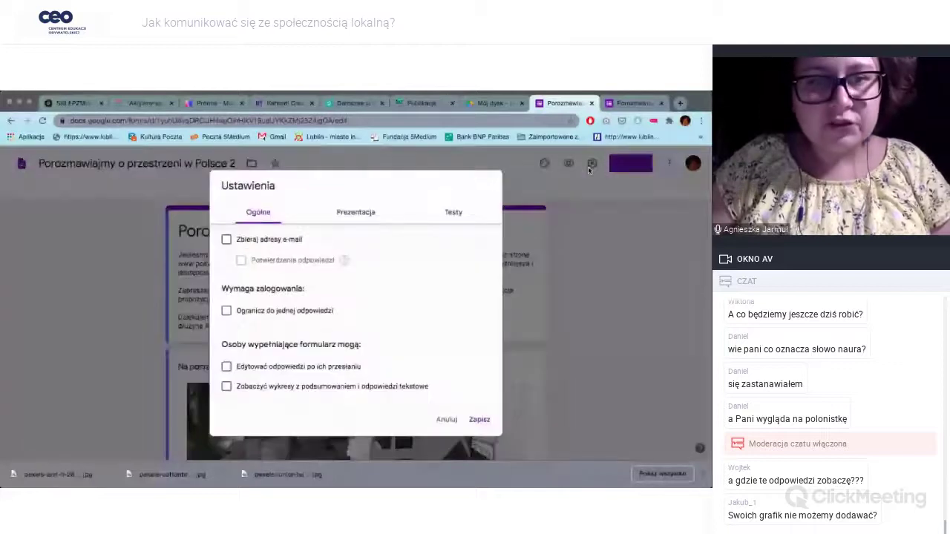
pyautogui.click(361, 214)
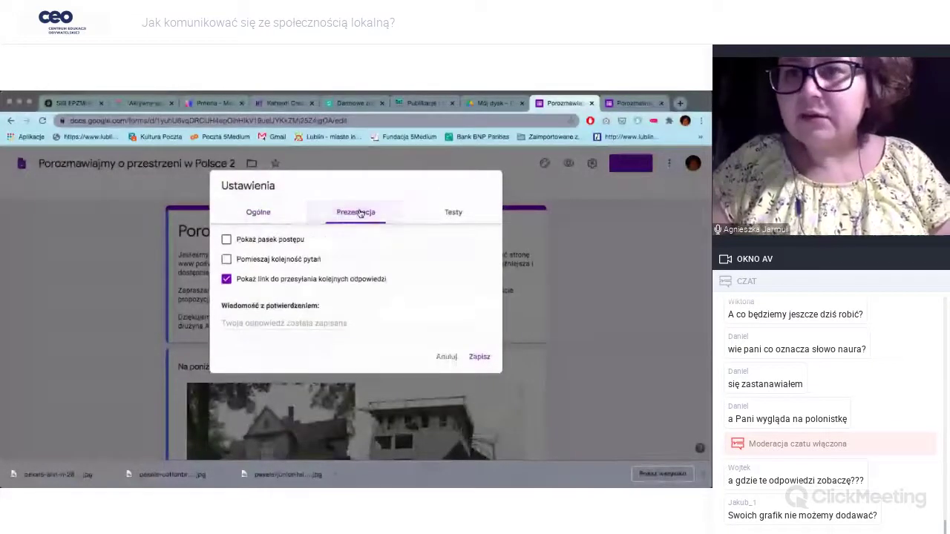
pyautogui.click(446, 357)
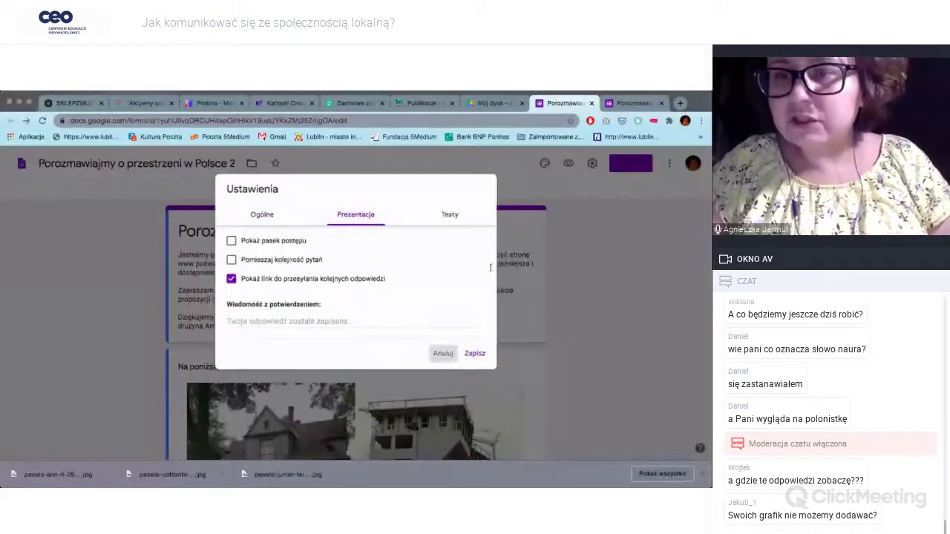
# Step: Examine the form's additional options alongside its preview, and view the default settings before closing them without changes
pyautogui.click(669, 164)
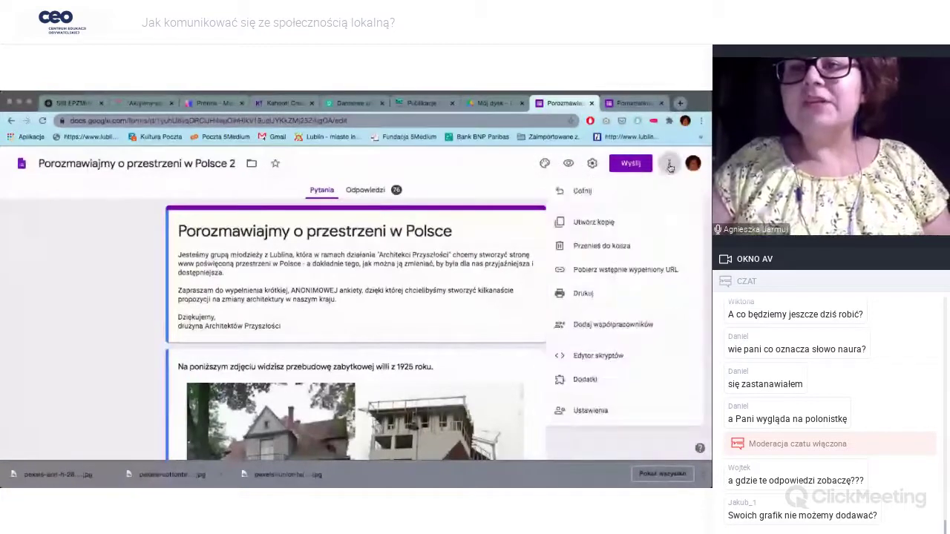
pyautogui.click(628, 104)
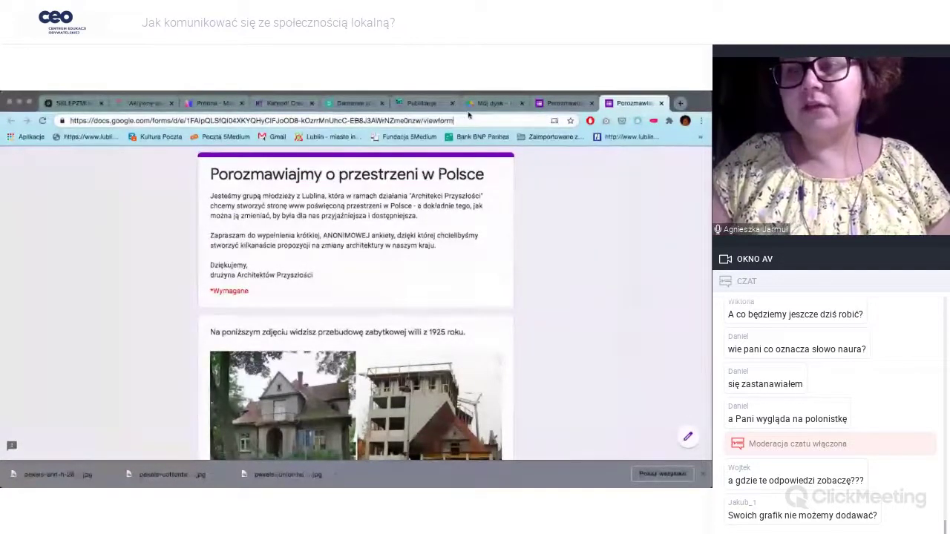
pyautogui.click(576, 104)
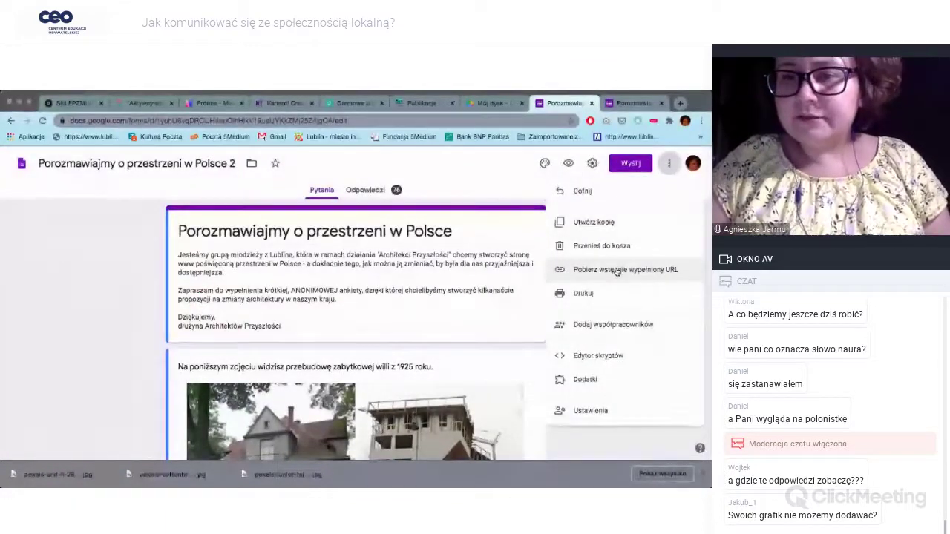
pyautogui.click(581, 417)
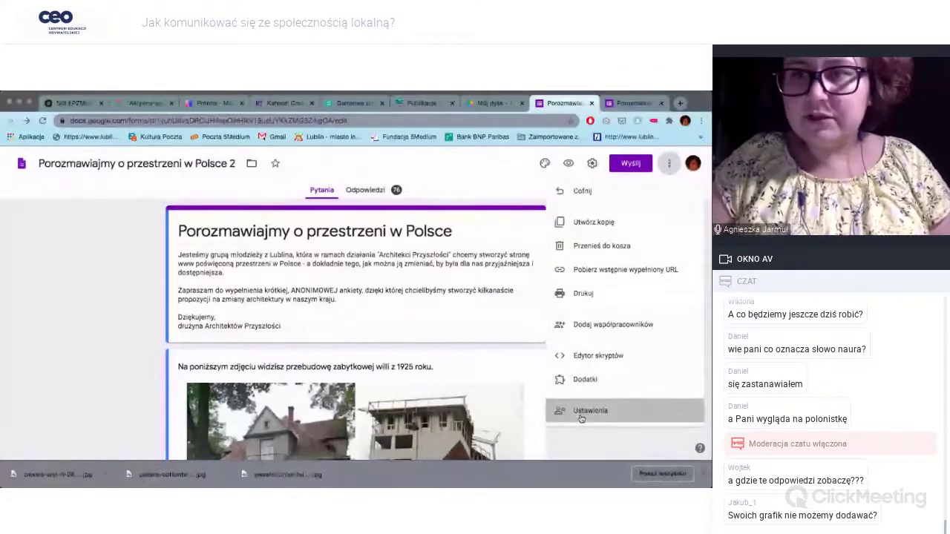
pyautogui.click(436, 185)
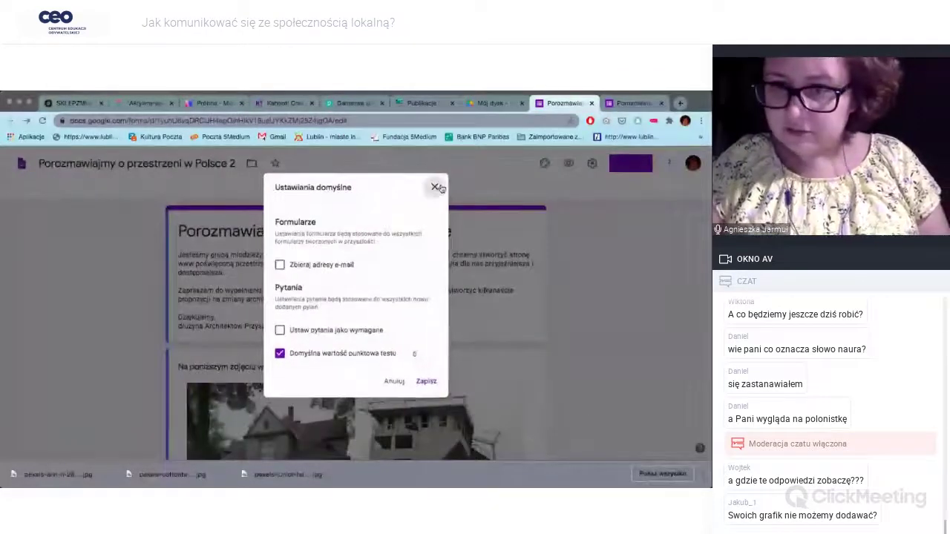
# Step: View the options for adding form collaborators and obtaining an editor link, and close them without adding anyone
pyautogui.click(669, 164)
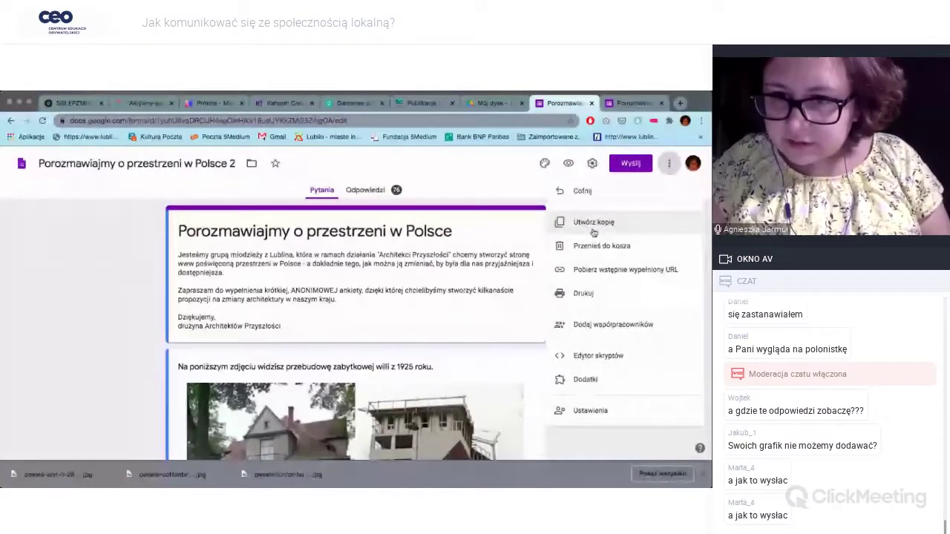
pyautogui.click(597, 334)
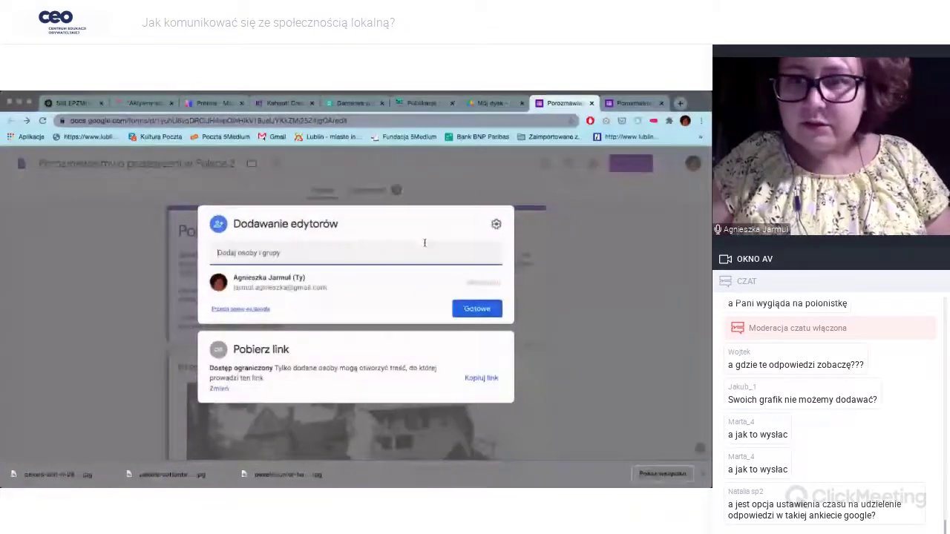
pyautogui.click(611, 298)
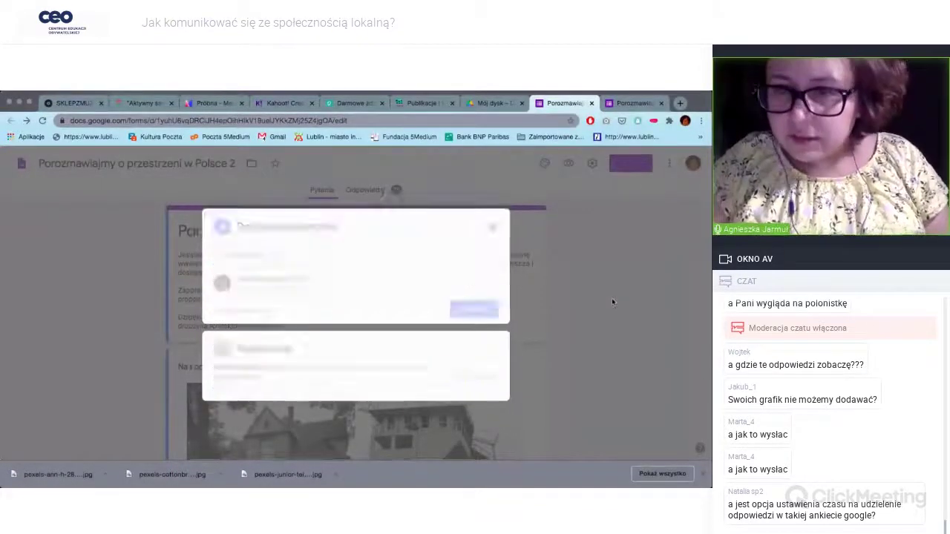
# Step: Check the default settings for new forms and questions once more, and close them without saving
pyautogui.click(668, 163)
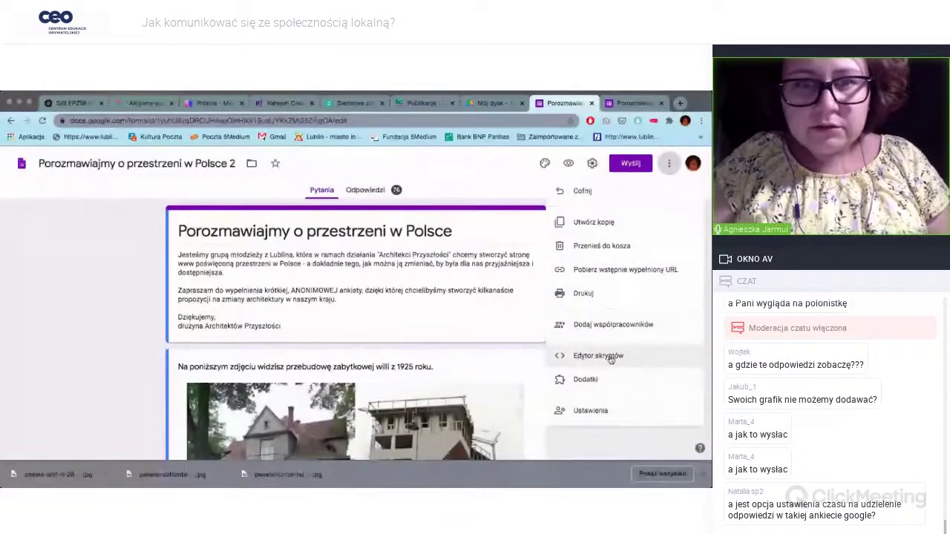
pyautogui.click(601, 415)
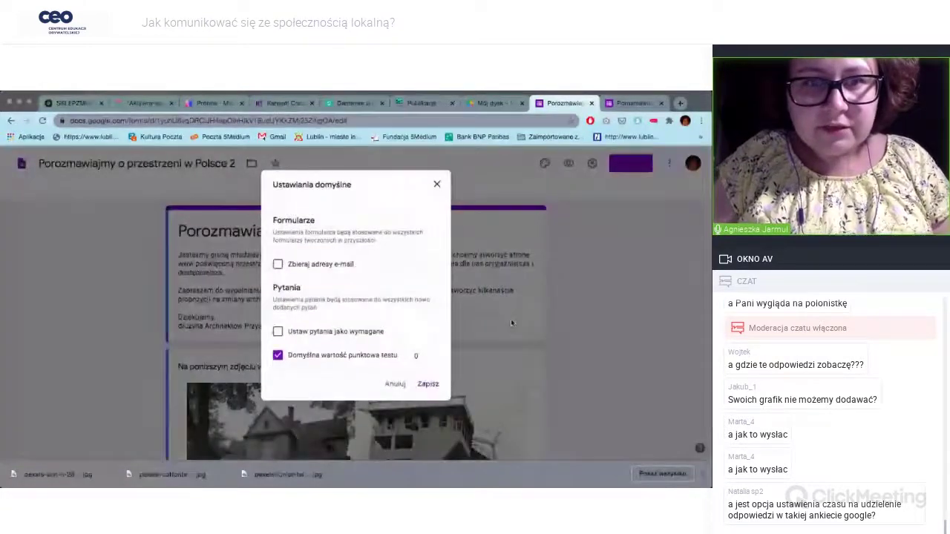
pyautogui.click(437, 184)
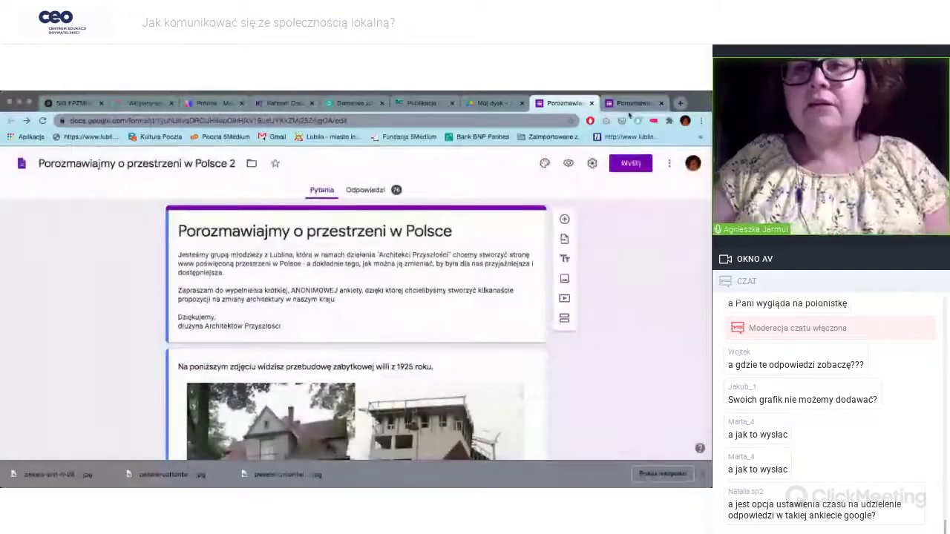
# Step: Show the form preview, search Google for "skróc link" in a new browser tab, and open the Tiny.pl link shortener
pyautogui.click(569, 164)
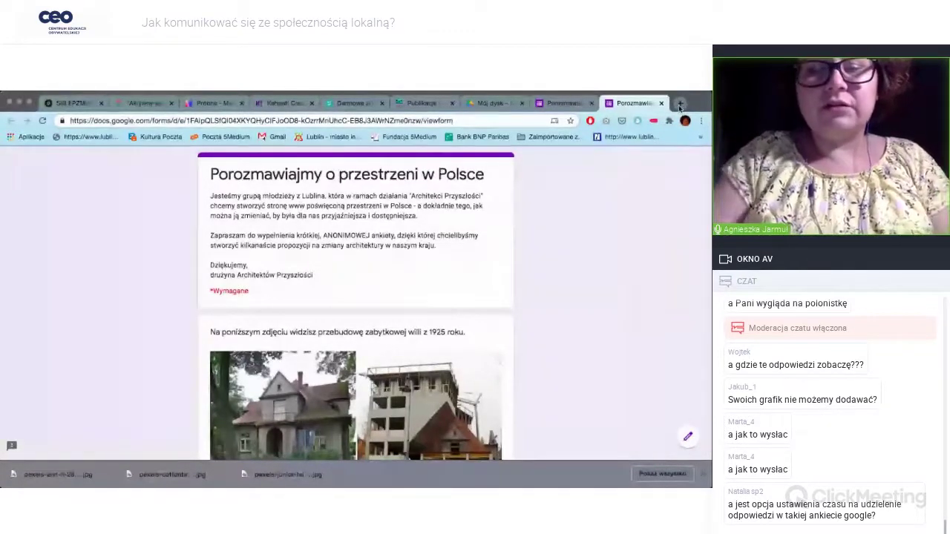
pyautogui.click(679, 108)
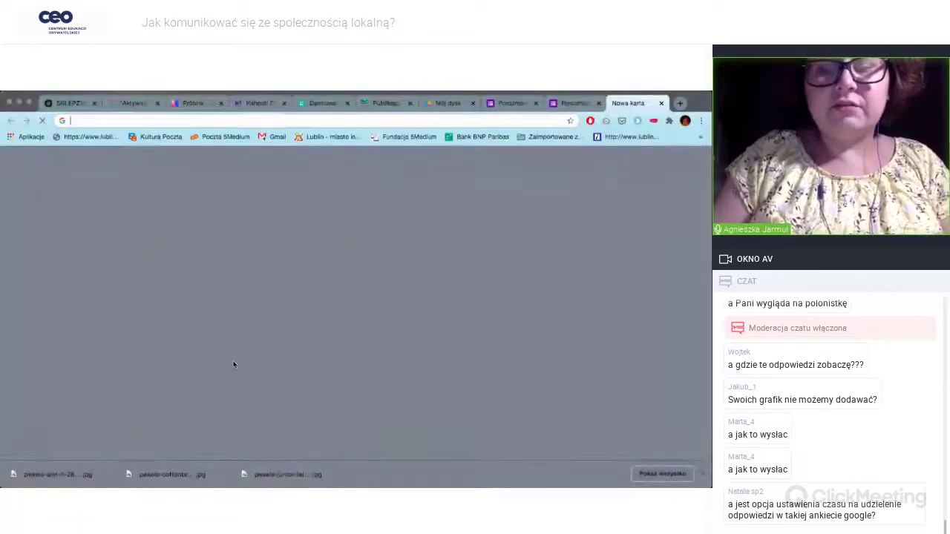
pyautogui.write('tr')
pyautogui.press('Escape')
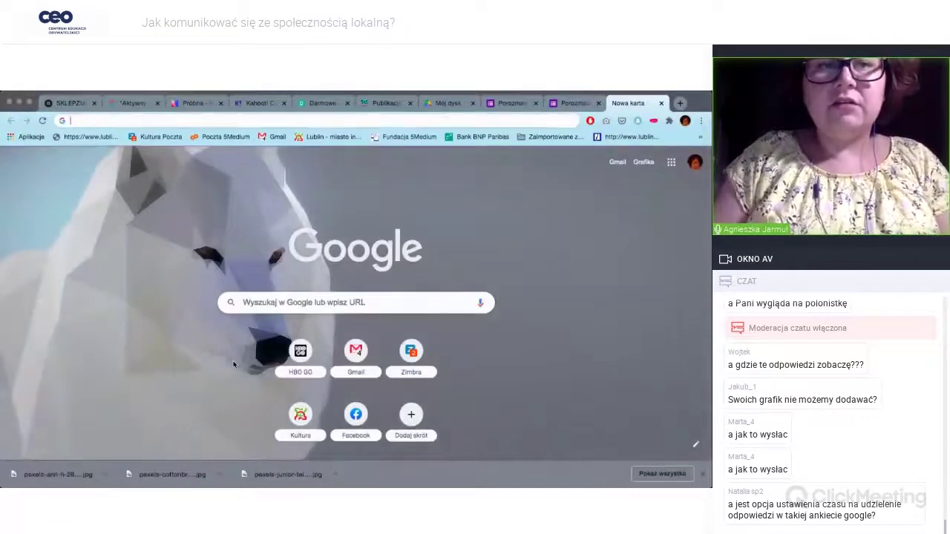
pyautogui.write('skyp')
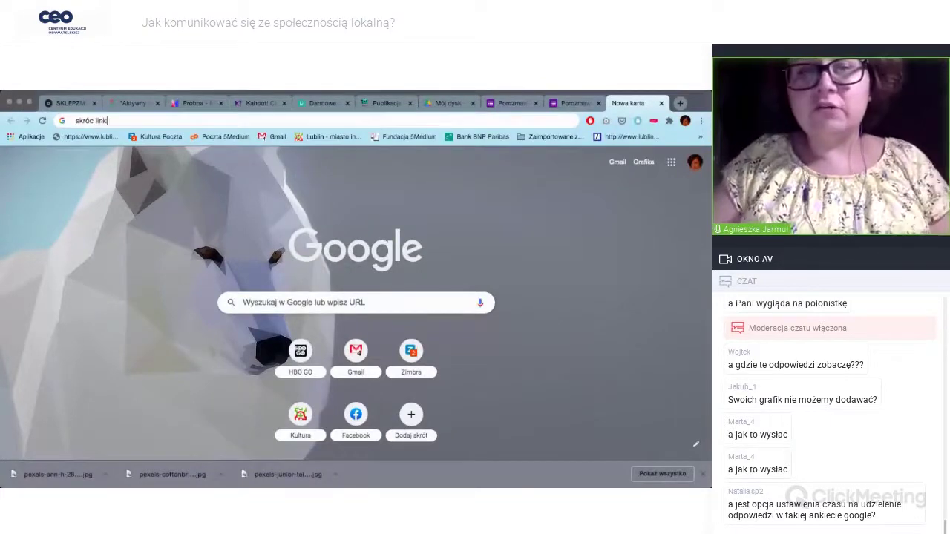
pyautogui.write('c link')
pyautogui.press('Return')
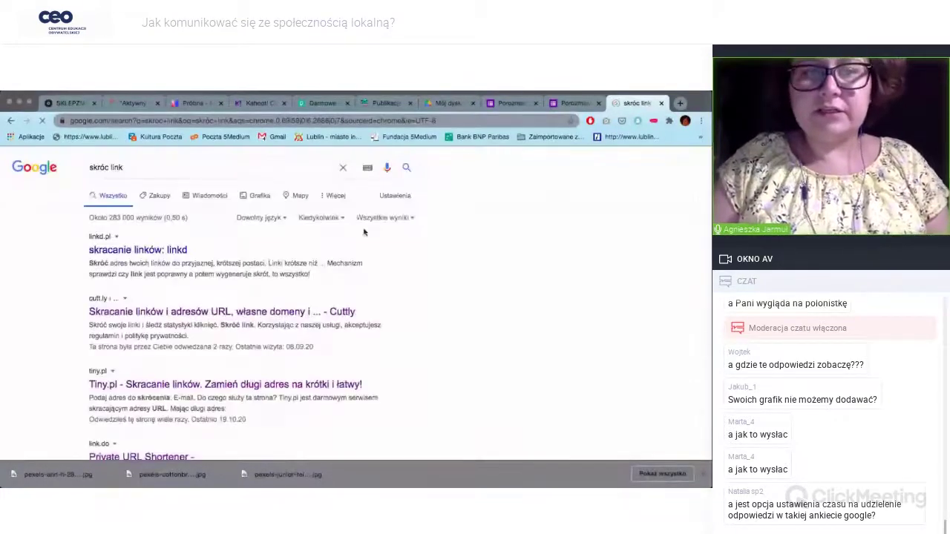
pyautogui.scroll(-1, 346, 300)
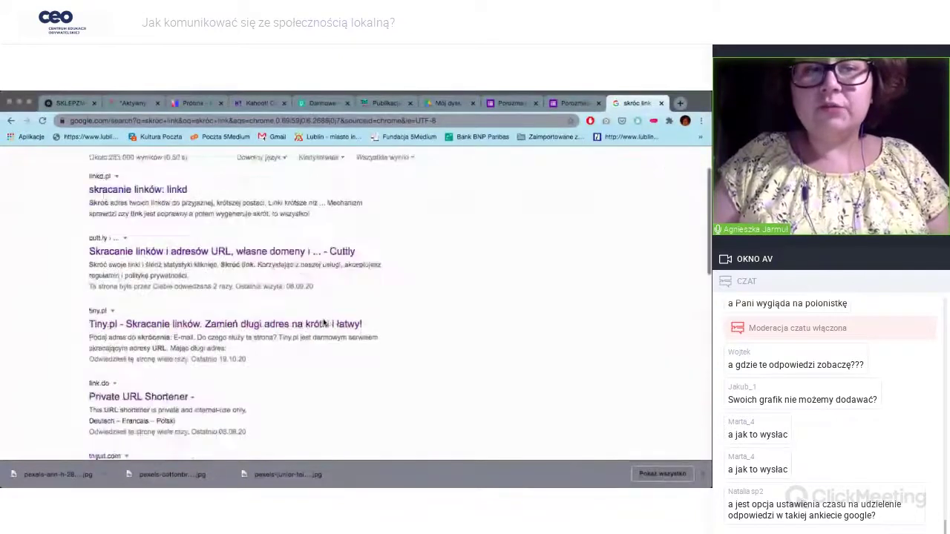
pyautogui.click(297, 317)
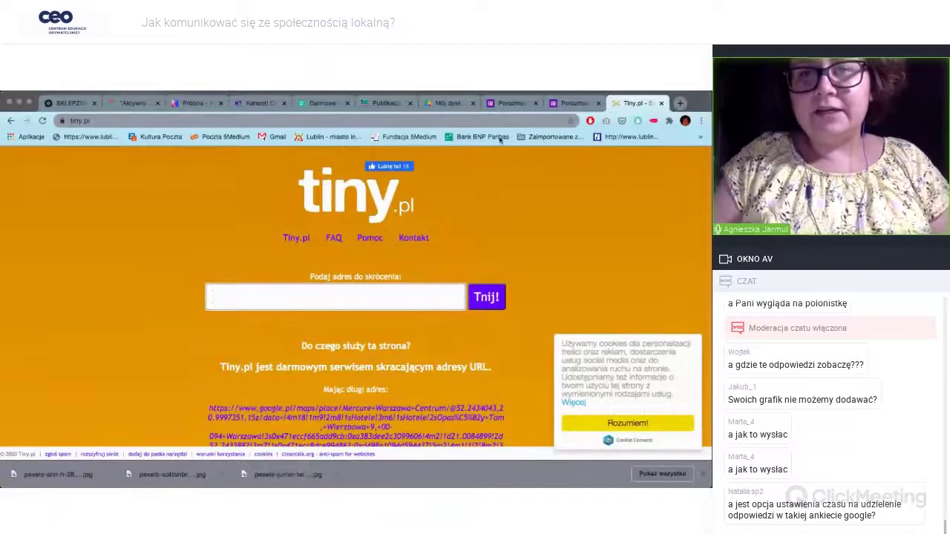
# Step: Copy the public address of the form preview into Tiny.pl and generate a shortened link
pyautogui.click(576, 103)
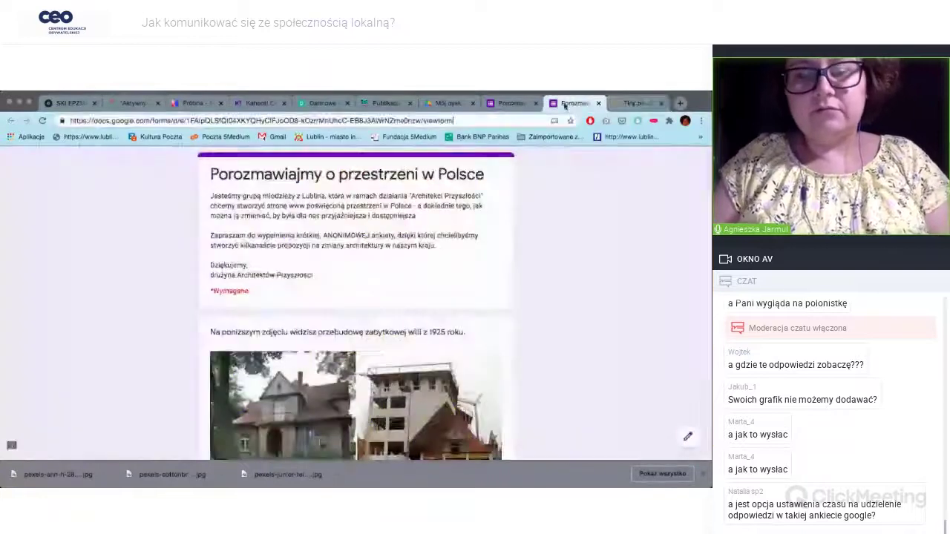
pyautogui.click(460, 120)
pyautogui.click(640, 104)
pyautogui.click(329, 297)
pyautogui.write('https://docs.google.com/forms/d/e/1FAIpQLSIQI04XKYQHyClFJoOD8-kOzrrMnUhcC-EB8J3AWrNZme0nzw/viewform')
pyautogui.click(487, 297)
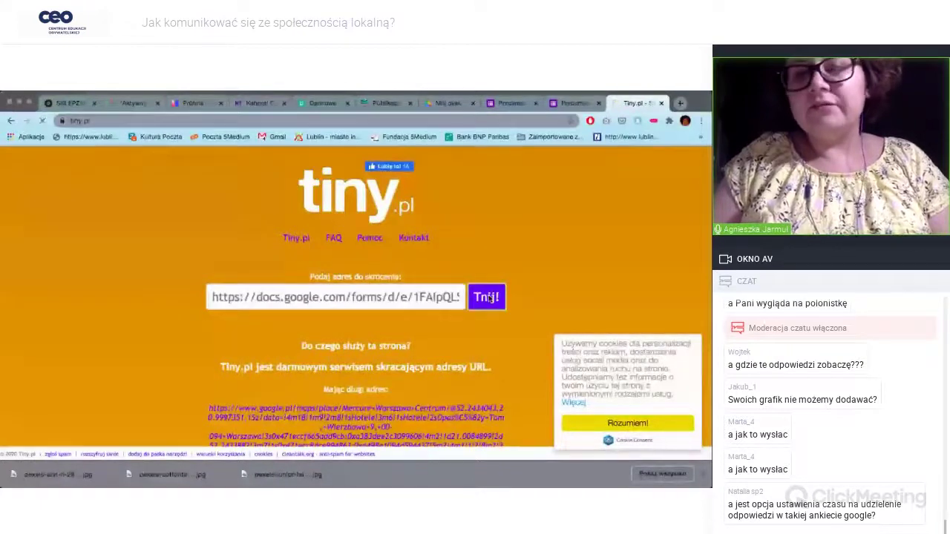
pyautogui.moveTo(407, 336); pyautogui.dragTo(277, 339)
pyautogui.press('super+c')
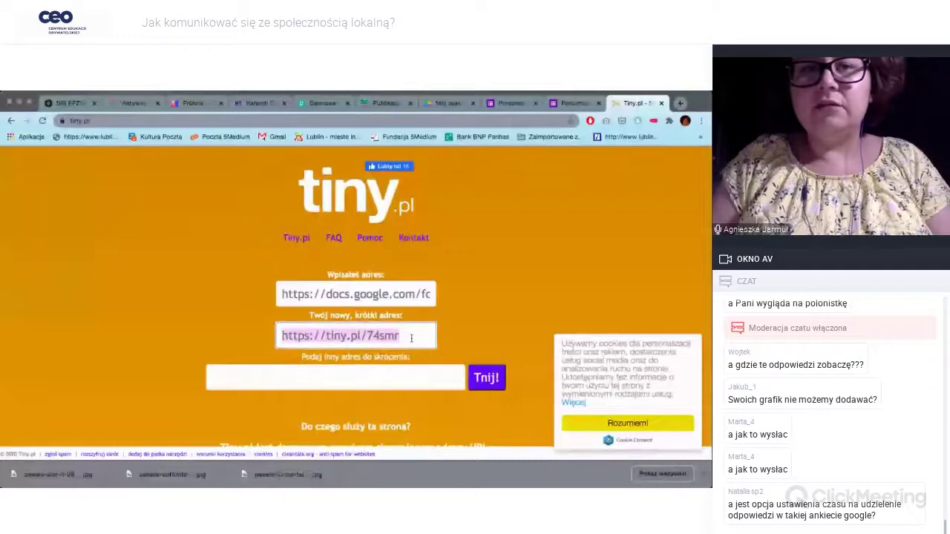
pyautogui.click(680, 103)
pyautogui.press('super+v')
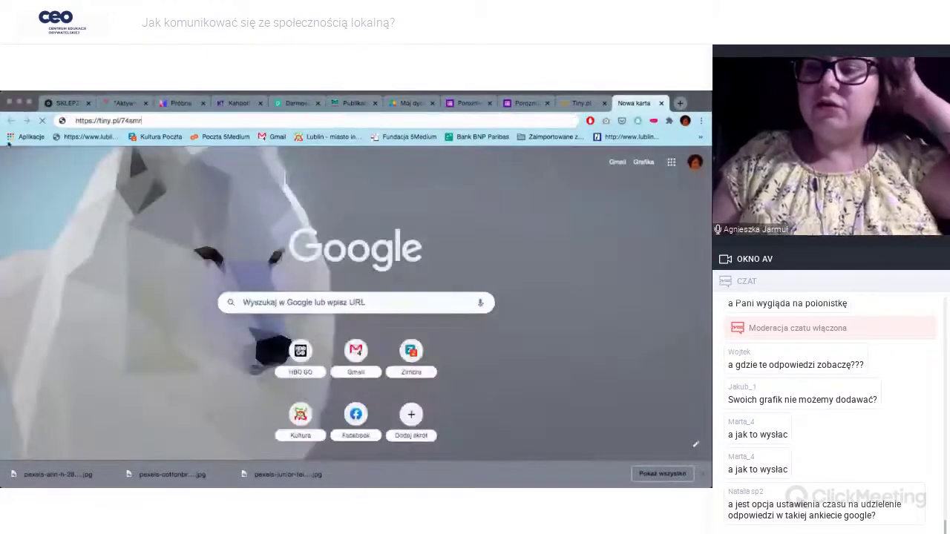
pyautogui.press('Return')
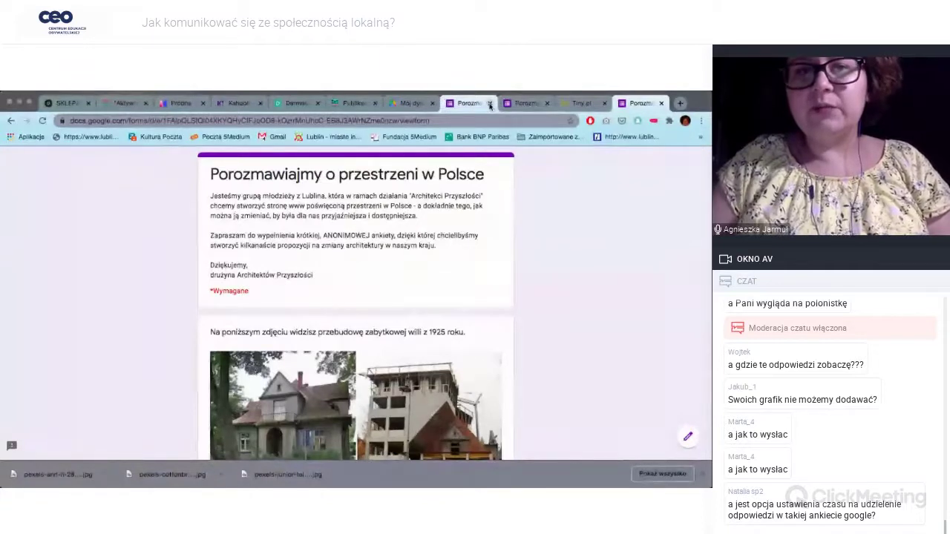
pyautogui.click(523, 105)
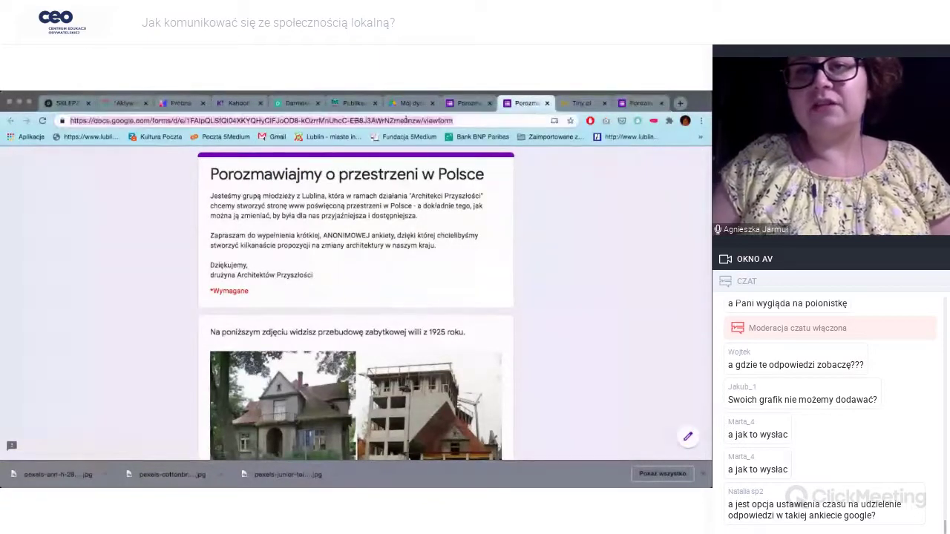